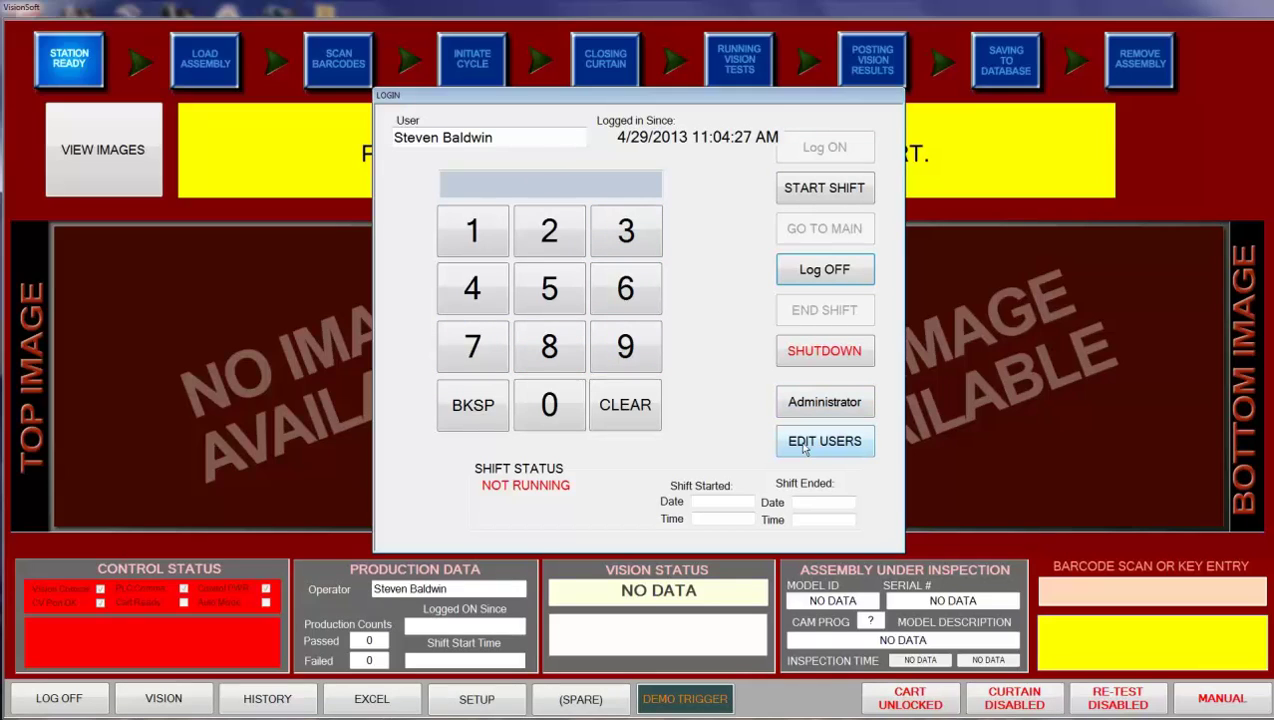
# - Add a new non-admin user with a name and password to the user list and save it as ID 9
pyautogui.click(803, 446)
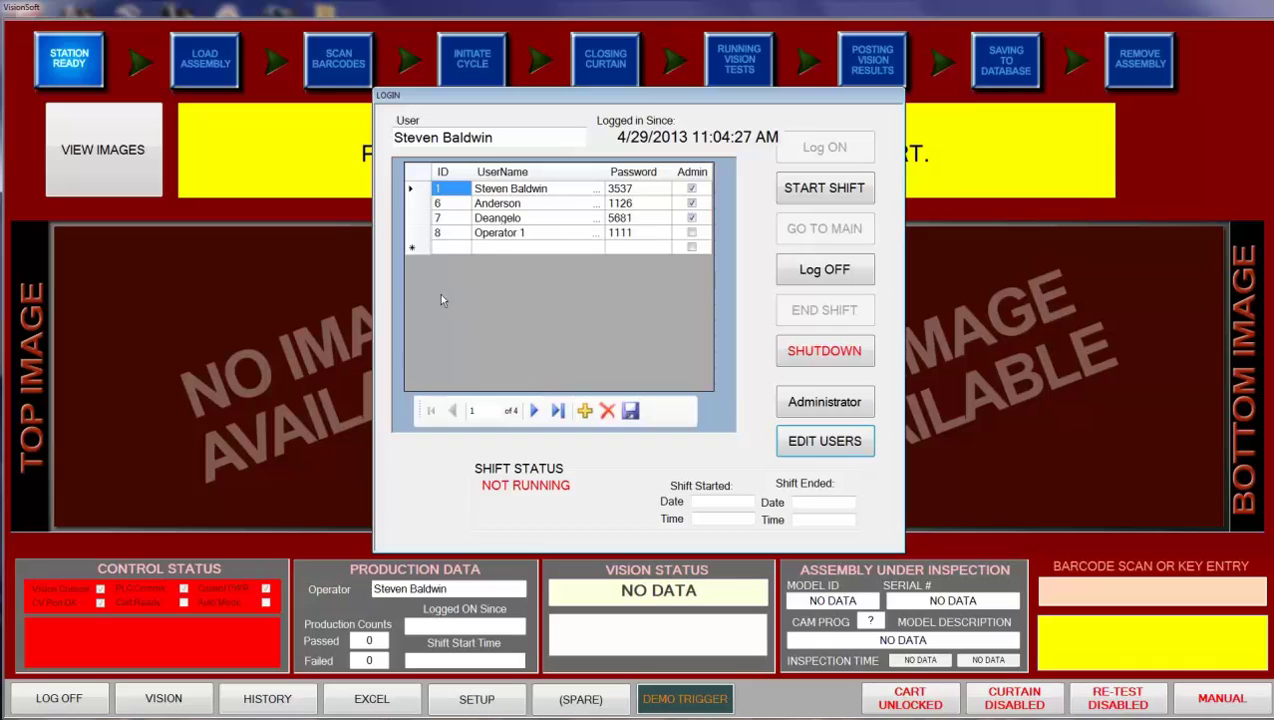
pyautogui.click(489, 254)
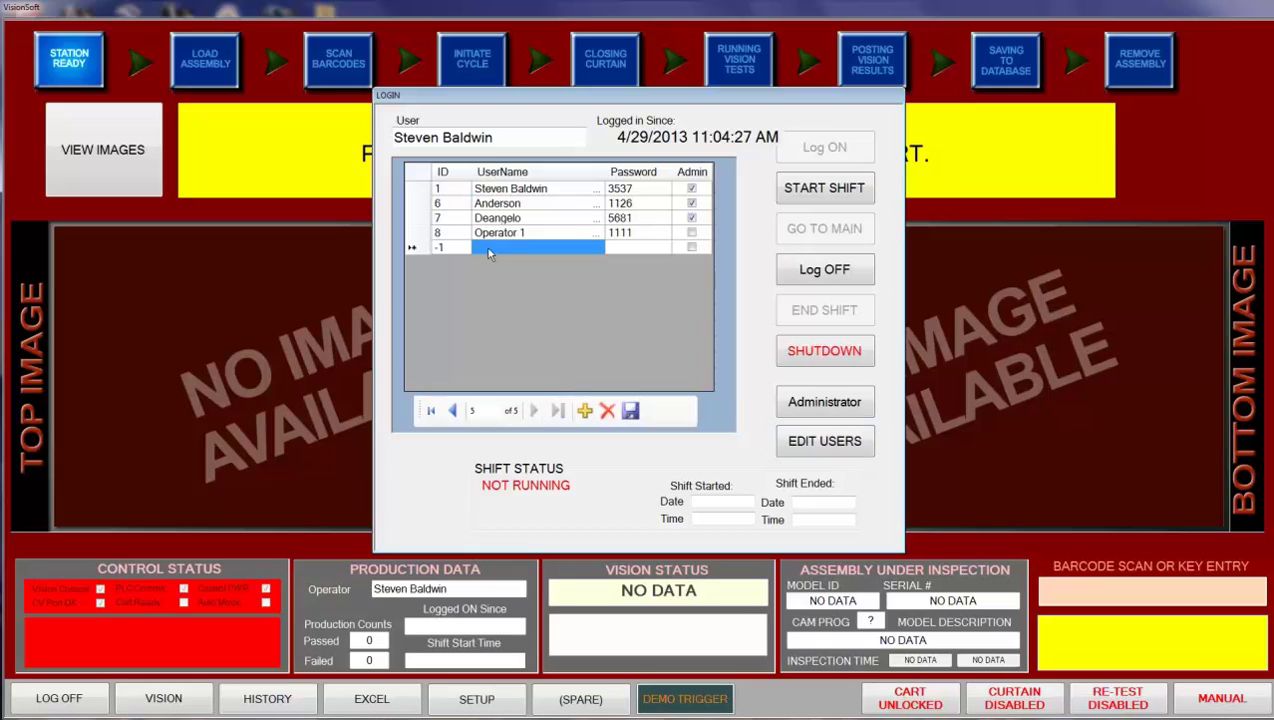
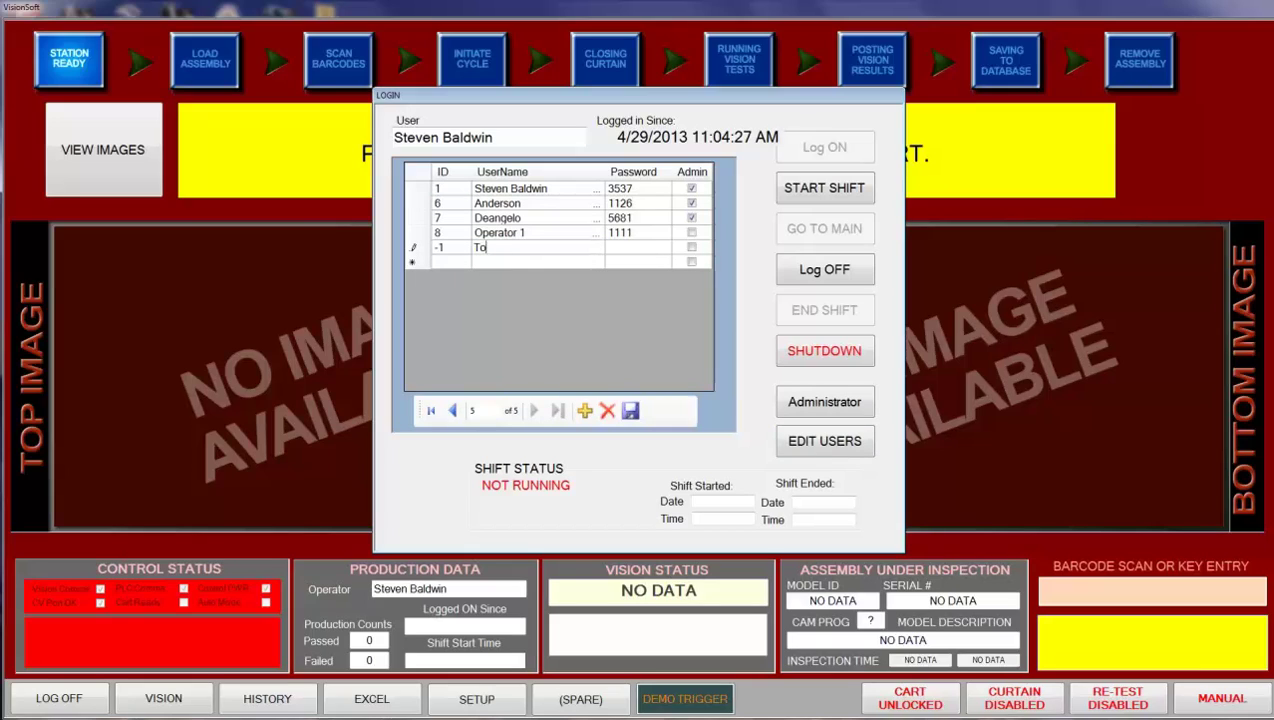
pyautogui.click(642, 250)
pyautogui.press('Return')
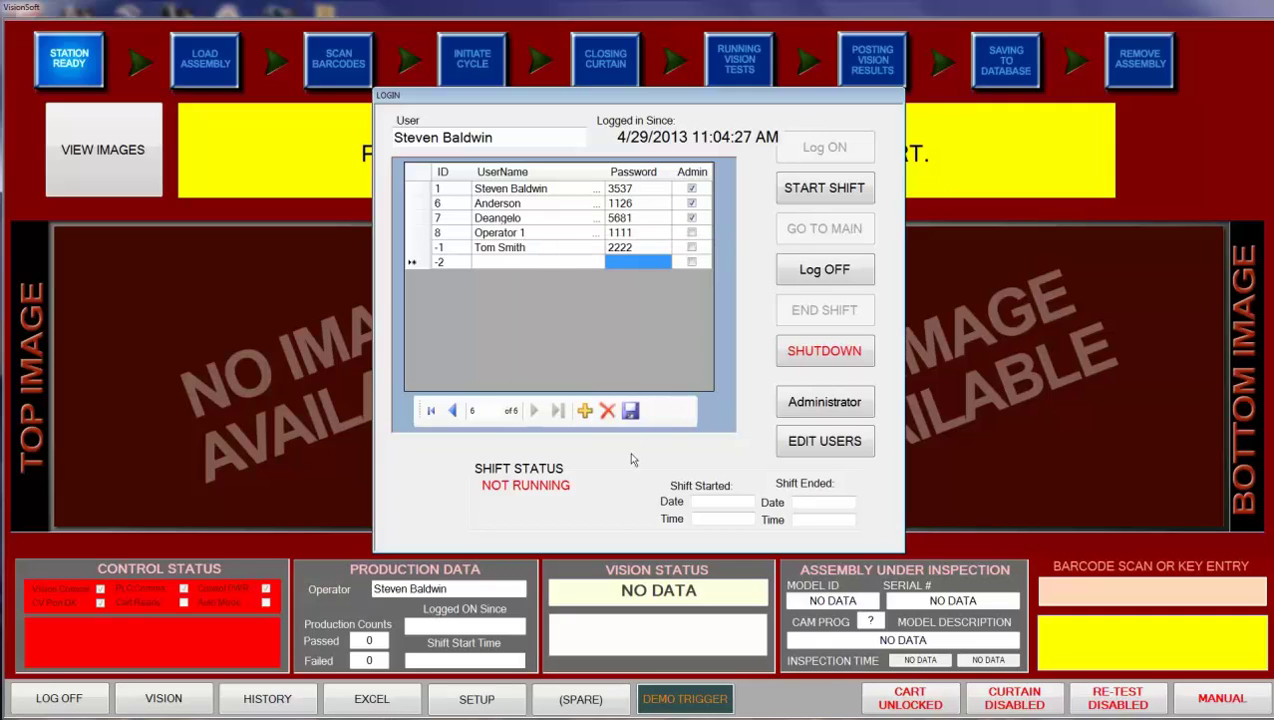
pyautogui.click(630, 411)
# - Return to the keypad, start the operator's shift and go to the main station screen
pyautogui.click(808, 445)
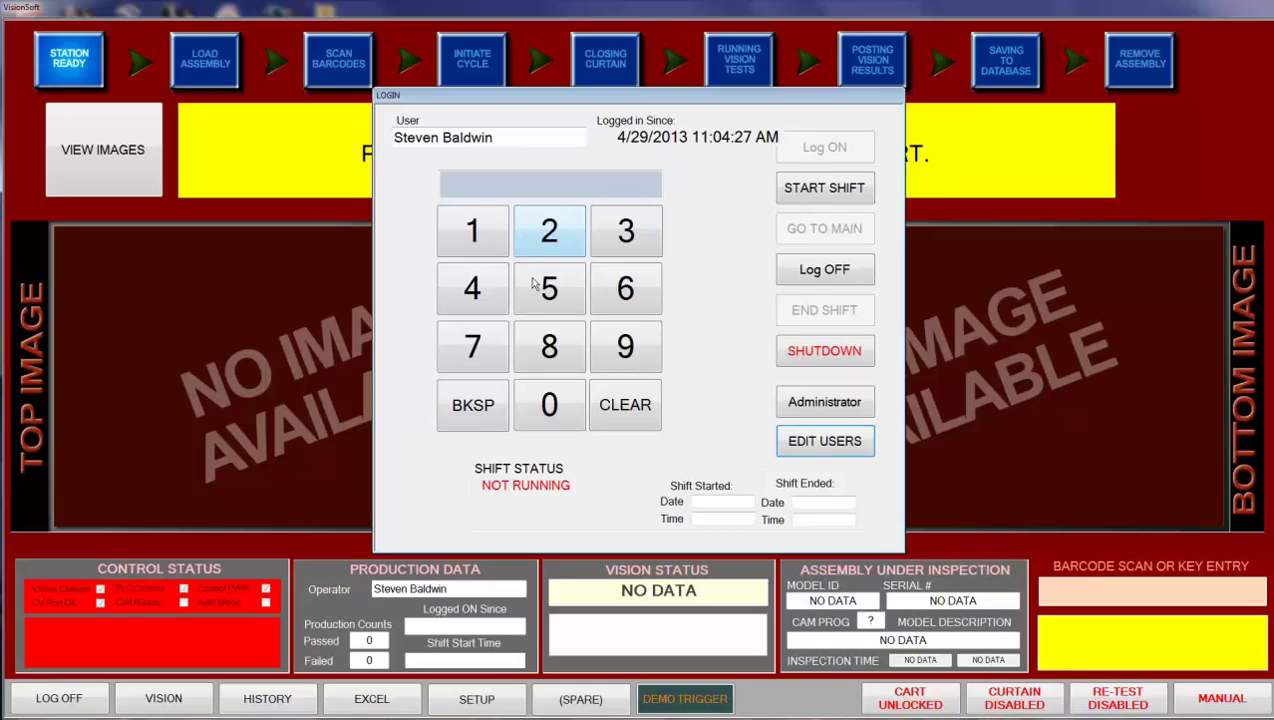
pyautogui.click(831, 192)
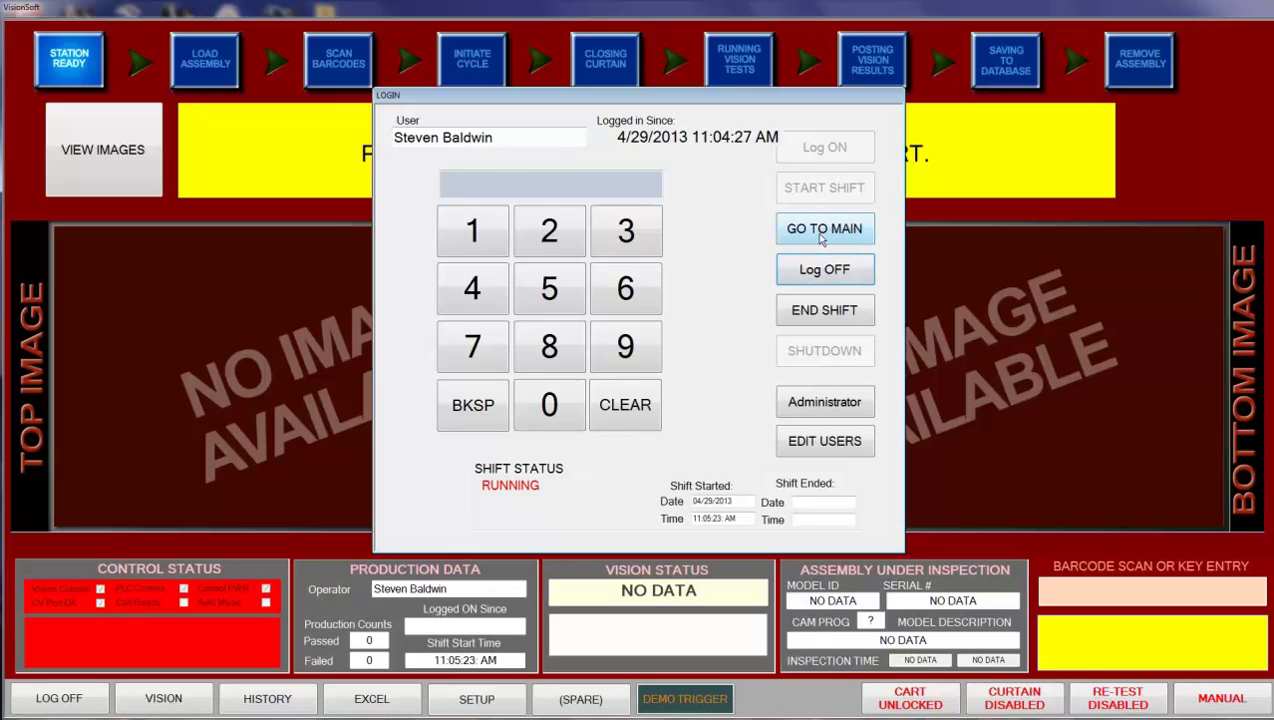
pyautogui.click(822, 230)
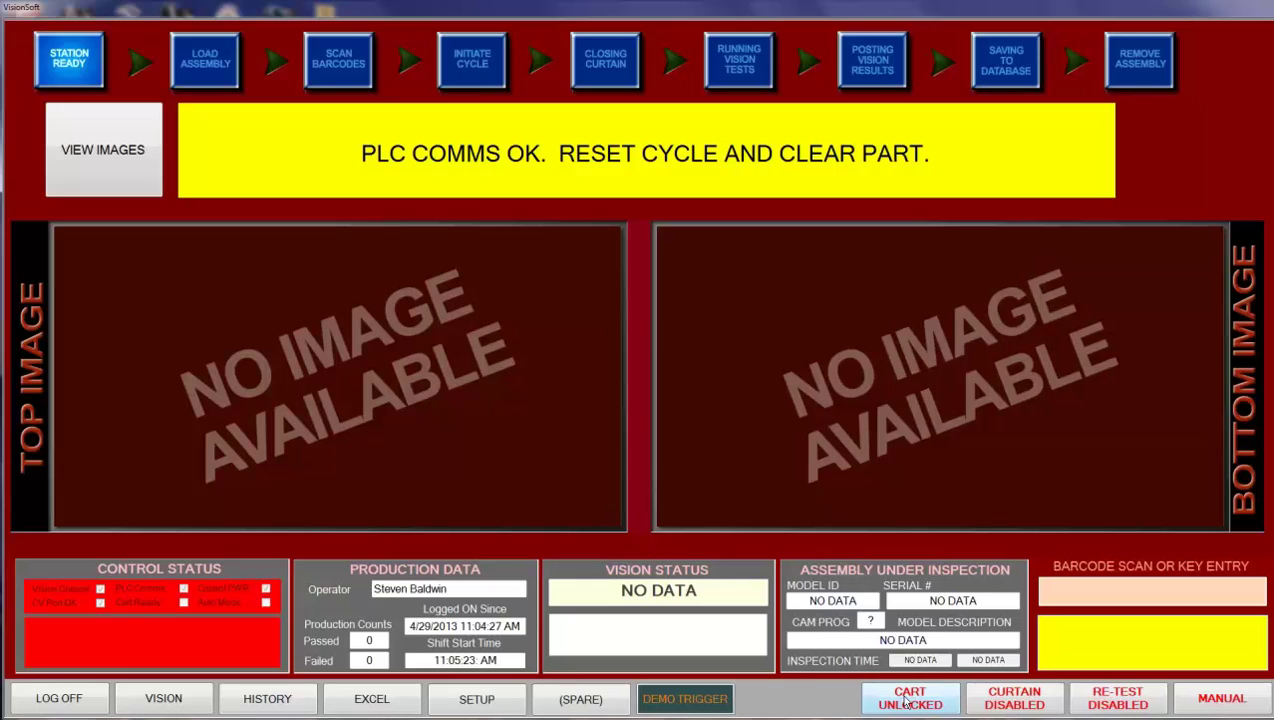
# - Switch the cart from UNLOCKED to locked and the light curtain from DISABLED to enabled
pyautogui.click(905, 702)
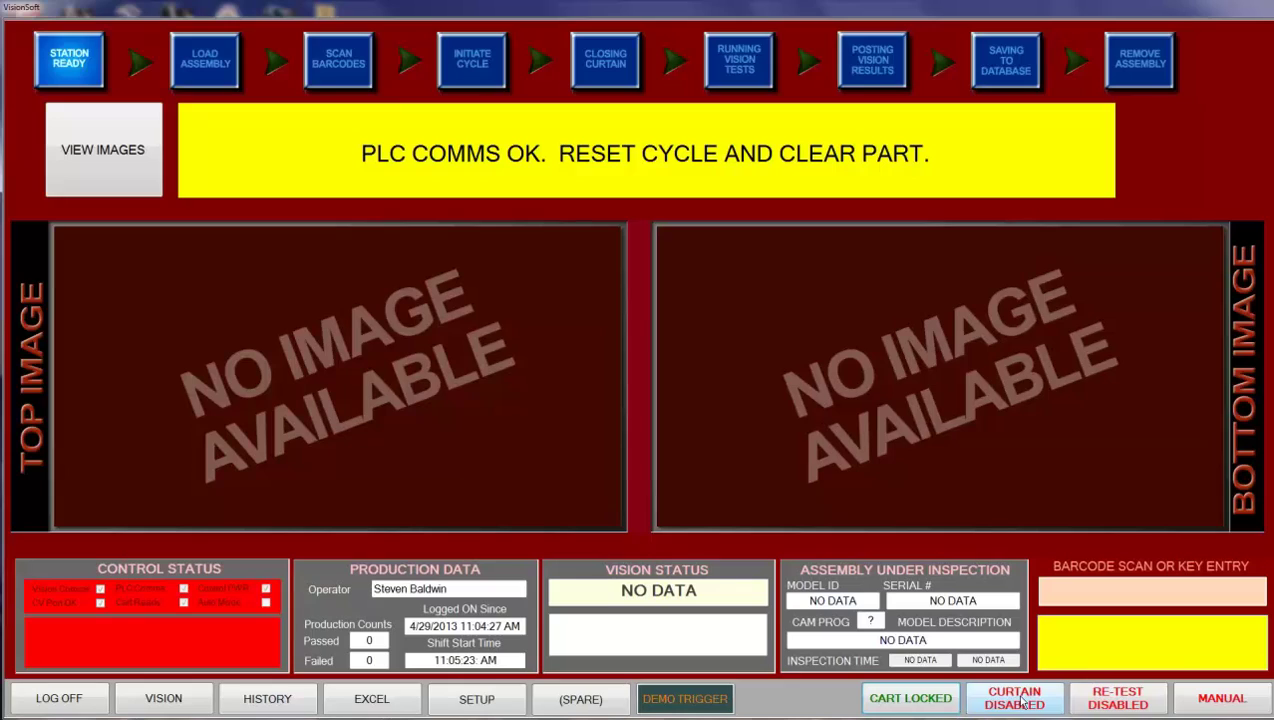
pyautogui.click(1018, 703)
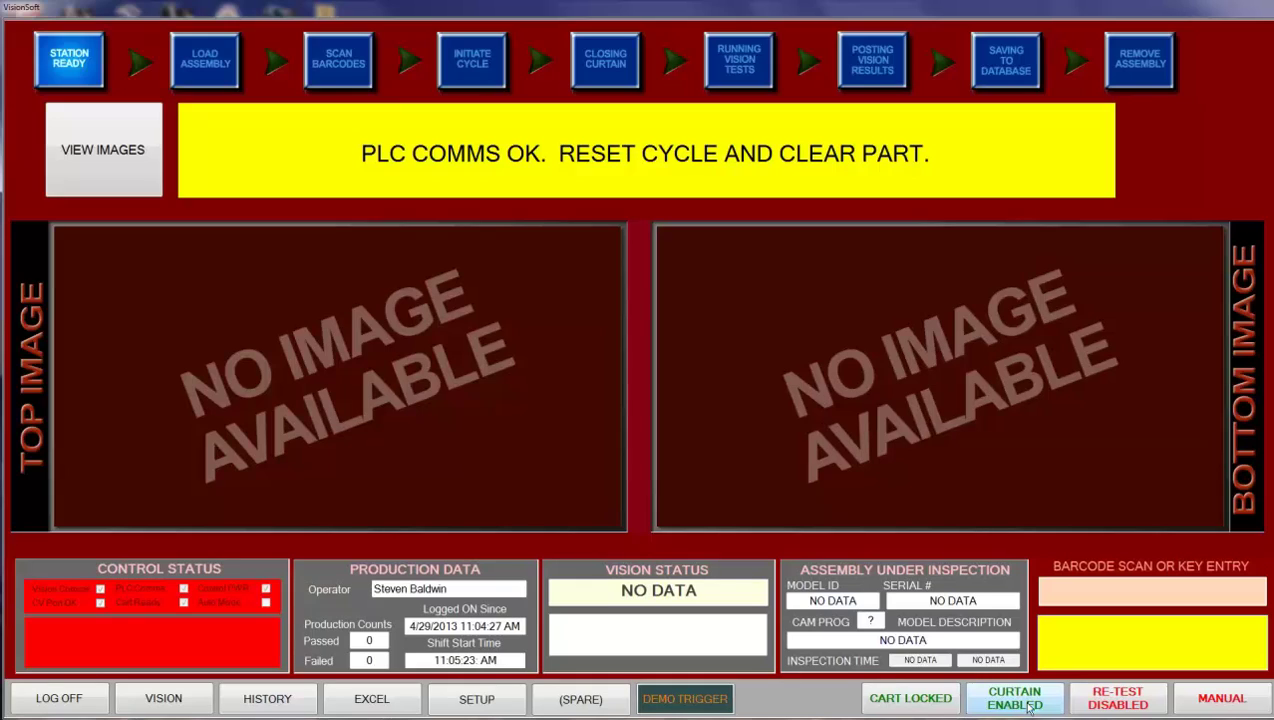
# - Toggle the station from MANUAL to AUTO MODE
pyautogui.click(1219, 704)
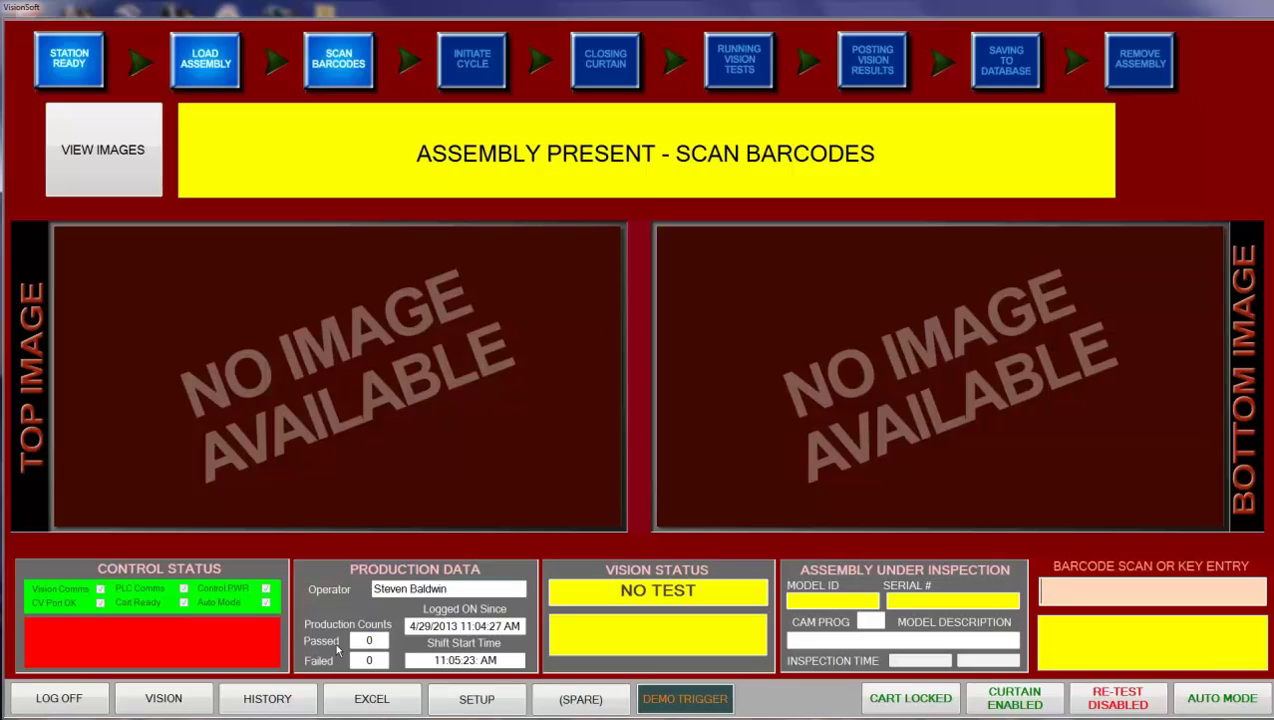
# - Open SETUP, scroll the model table and select the black tailgate model in the second row
pyautogui.click(478, 700)
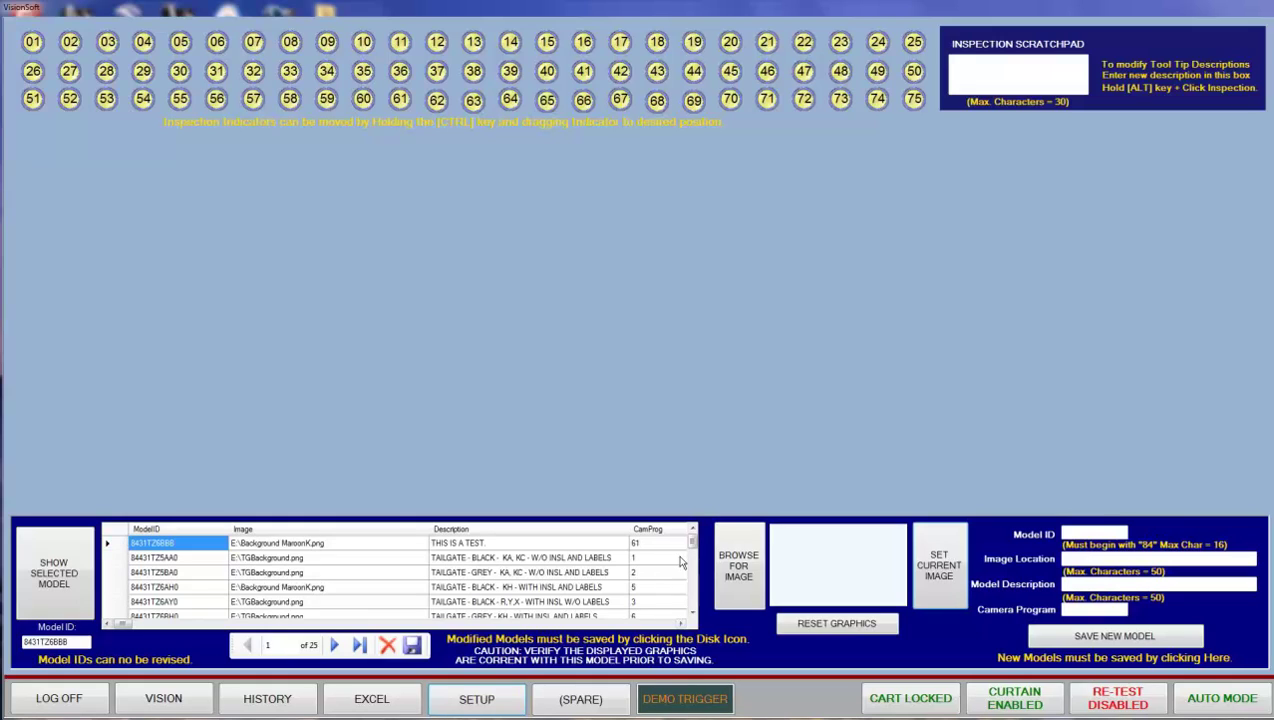
pyautogui.moveTo(693, 543)
pyautogui.mouseDown()
pyautogui.moveTo(693, 600)
pyautogui.moveTo(700, 532)
pyautogui.moveTo(697, 600)
pyautogui.moveTo(699, 545)
pyautogui.mouseUp()
pyautogui.moveTo(694, 541); pyautogui.dragTo(683, 595)
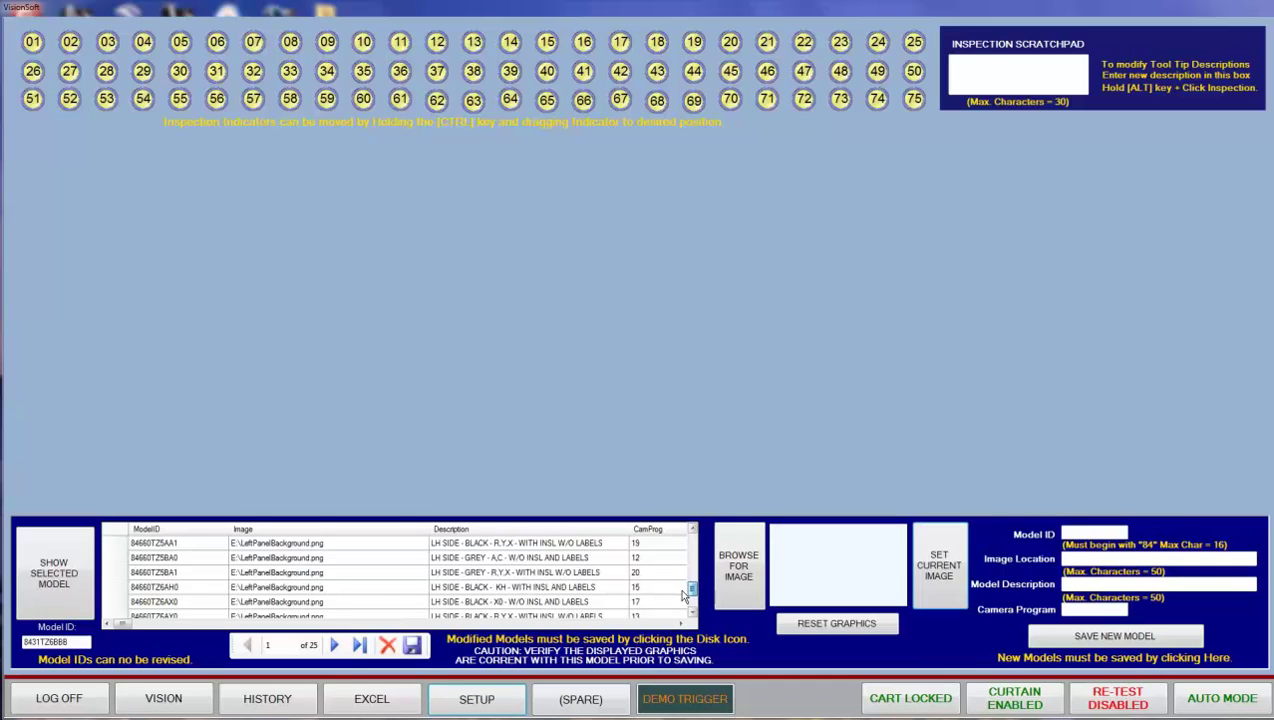
pyautogui.moveTo(689, 590); pyautogui.dragTo(693, 541)
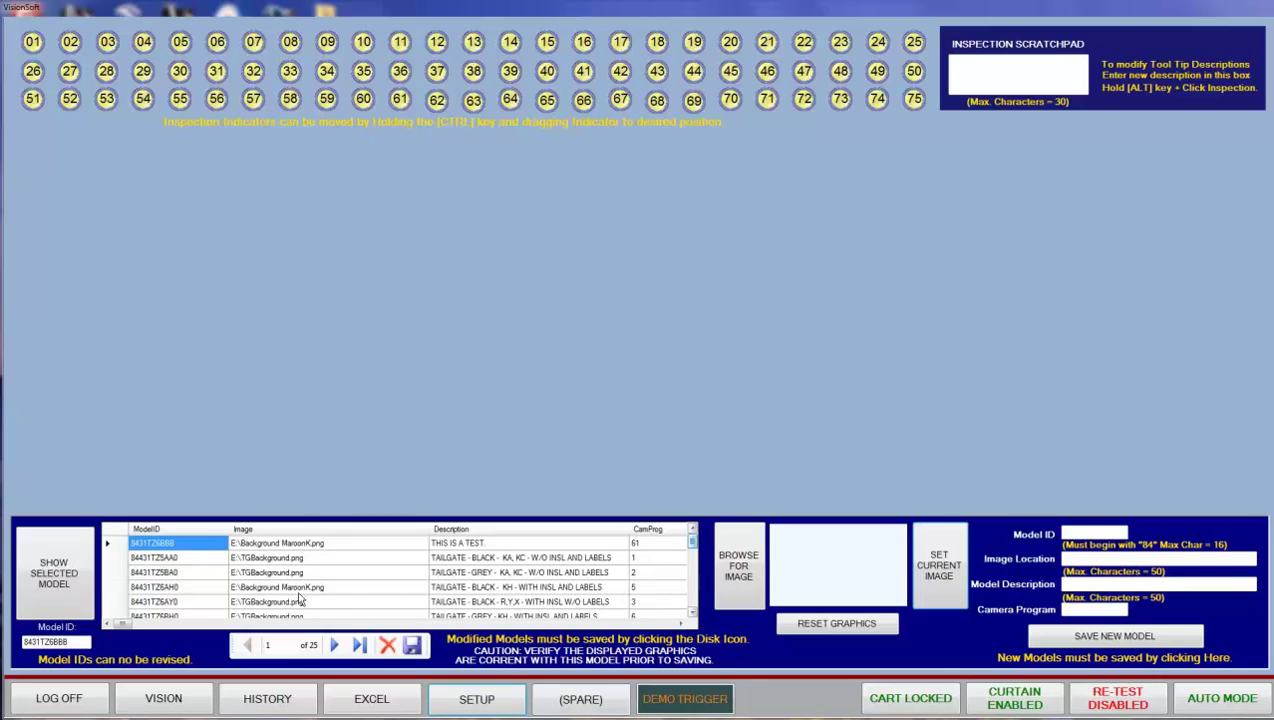
pyautogui.click(117, 558)
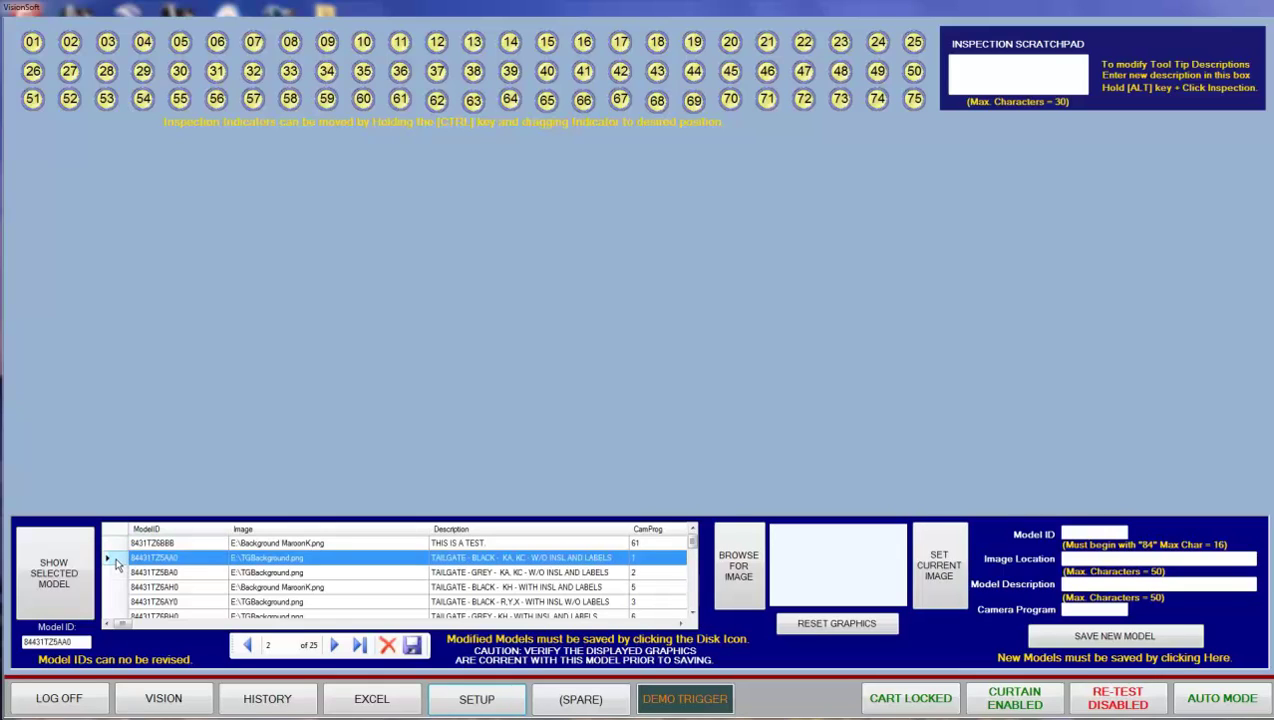
# - Load the black tailgate model (record 2 of 25) and inspect indicator 01's details
pyautogui.click(54, 578)
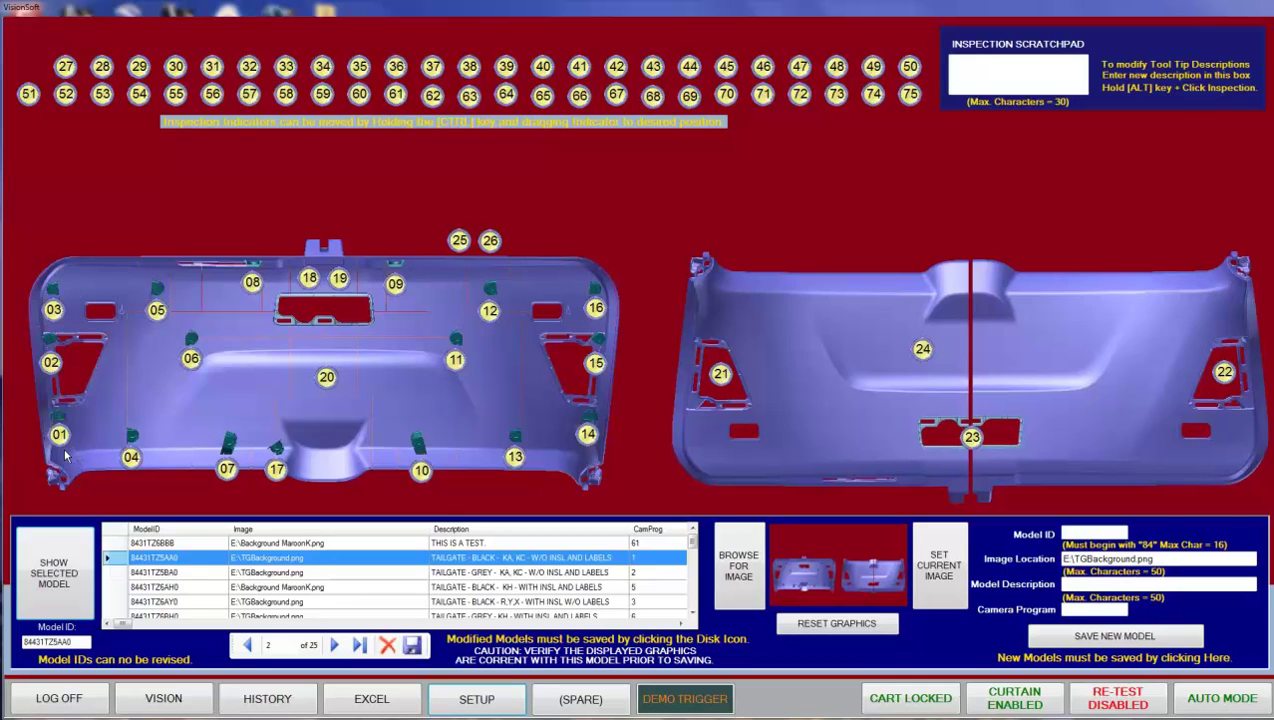
pyautogui.moveTo(61, 441)
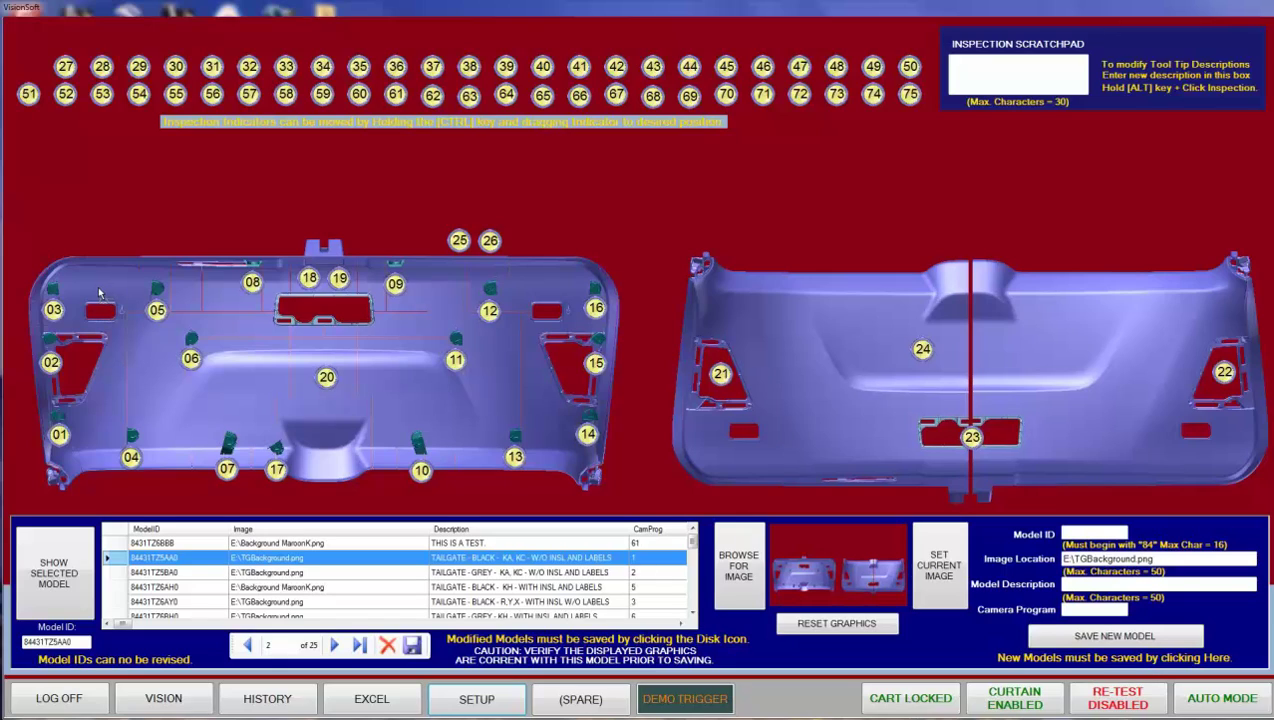
# - Place indicators 28 and 29 on the left tailgate view and load indicator 05's description into the scratchpad
pyautogui.keyDown('ctrl'); pyautogui.click(99, 293); pyautogui.keyUp('ctrl')
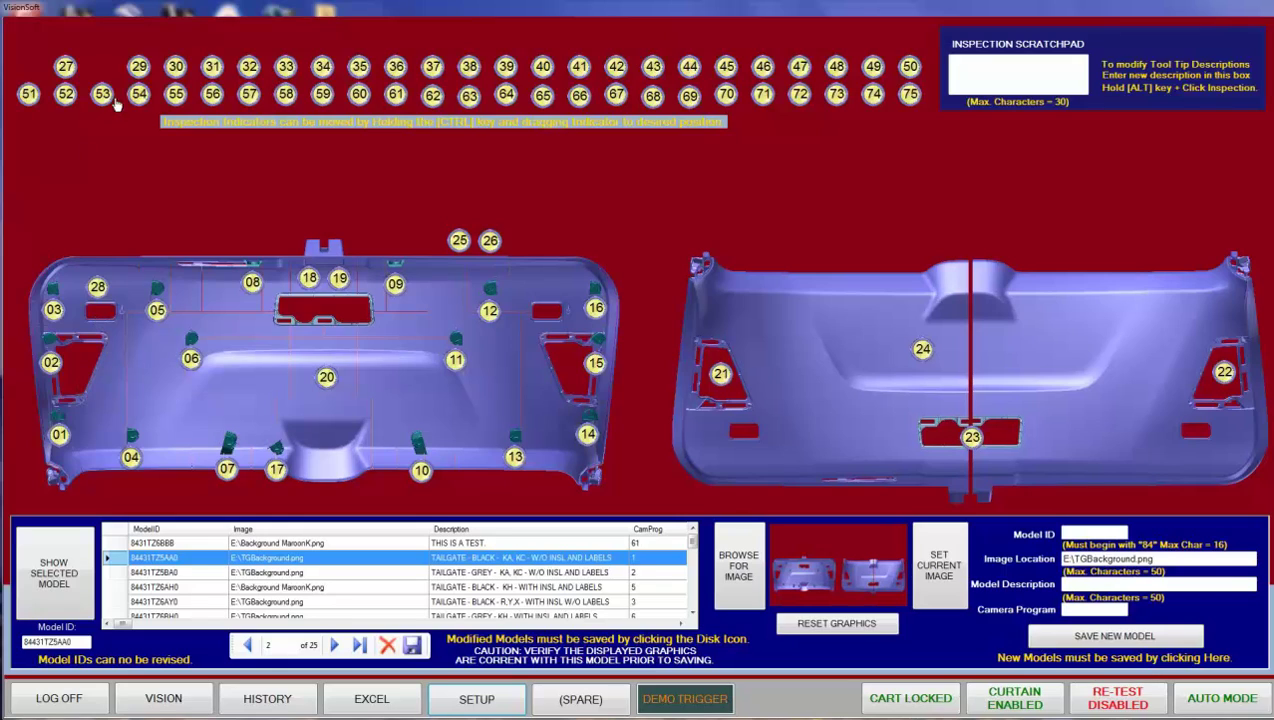
pyautogui.keyDown('ctrl'); pyautogui.click(548, 295); pyautogui.keyUp('ctrl')
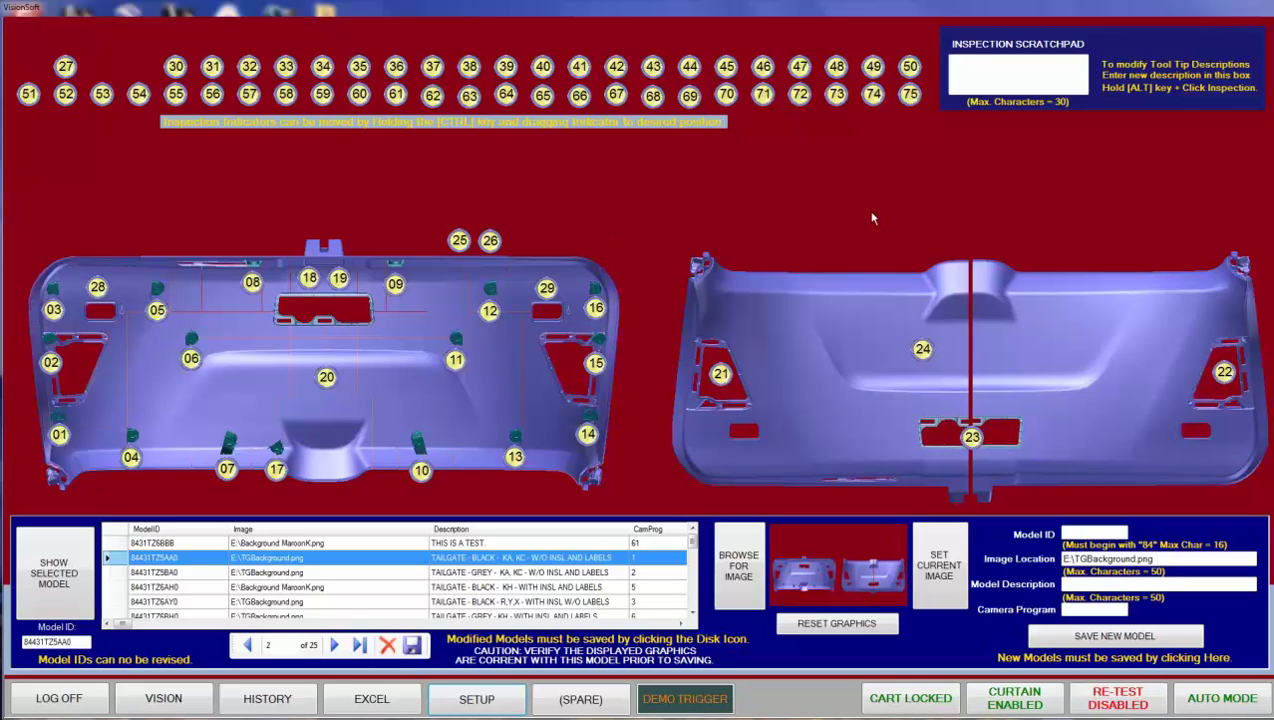
pyautogui.click(158, 314)
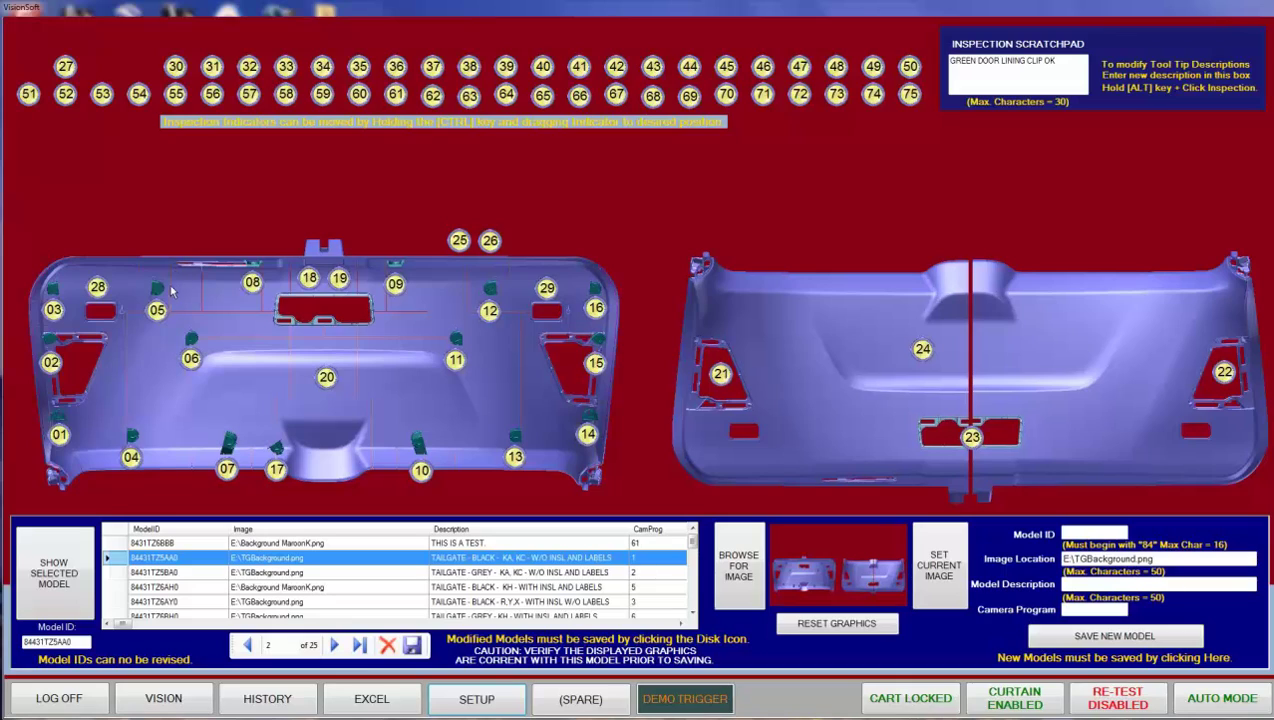
# - Enter RIGHT HOLE INSPECTION in the scratchpad and assign it to indicator 28
pyautogui.moveTo(157, 315)
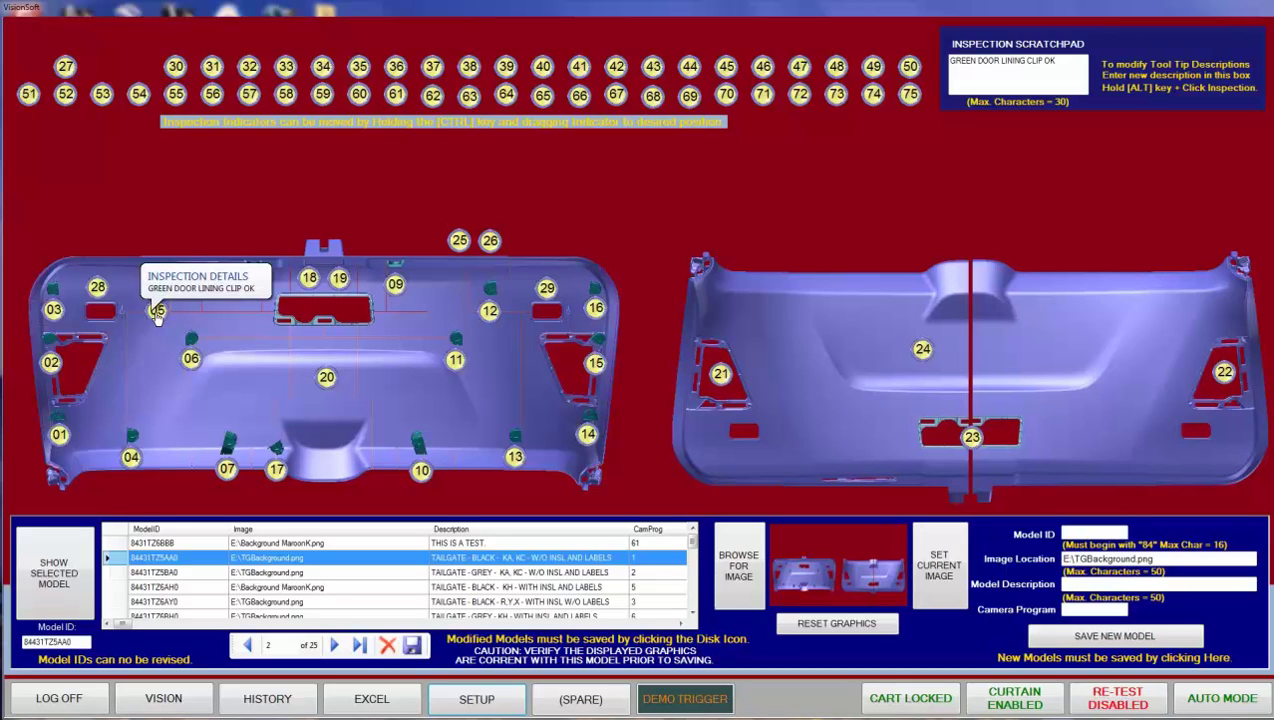
pyautogui.moveTo(99, 289)
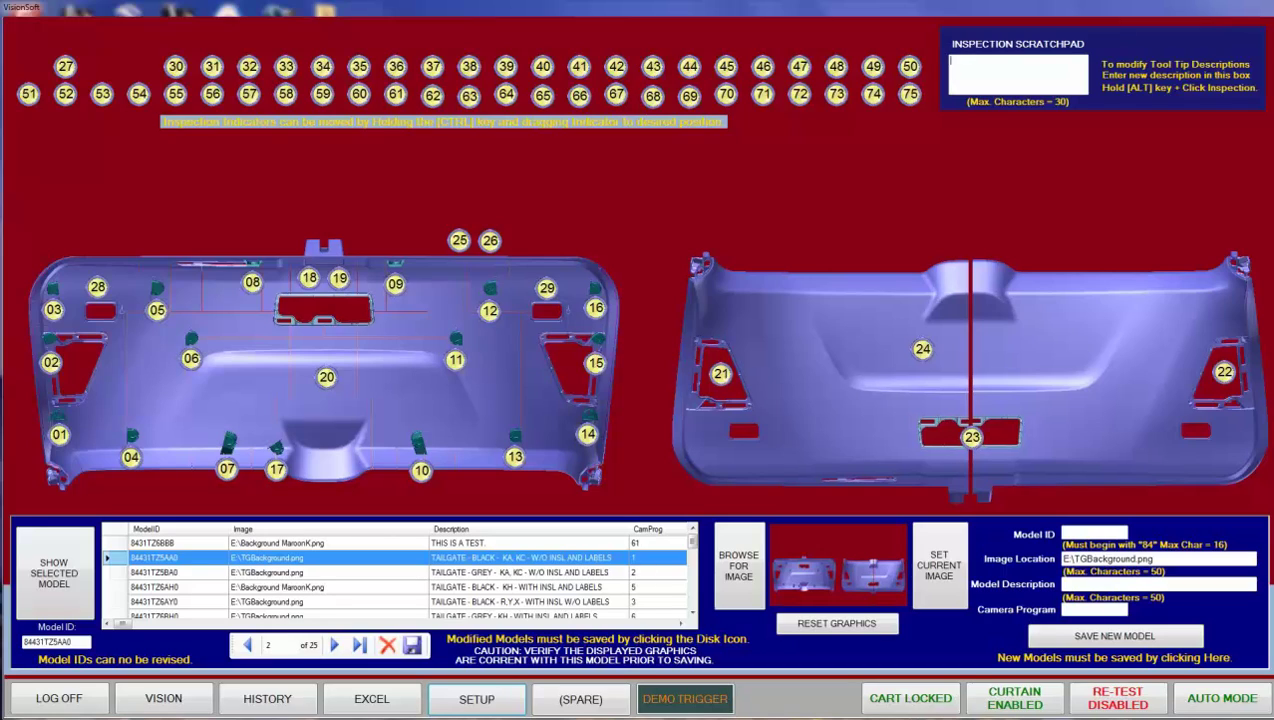
pyautogui.write('RIGHT HOLE INSPECTION')
pyautogui.press('Return')
pyautogui.keyDown('alt'); pyautogui.click(98, 288); pyautogui.keyUp('alt')
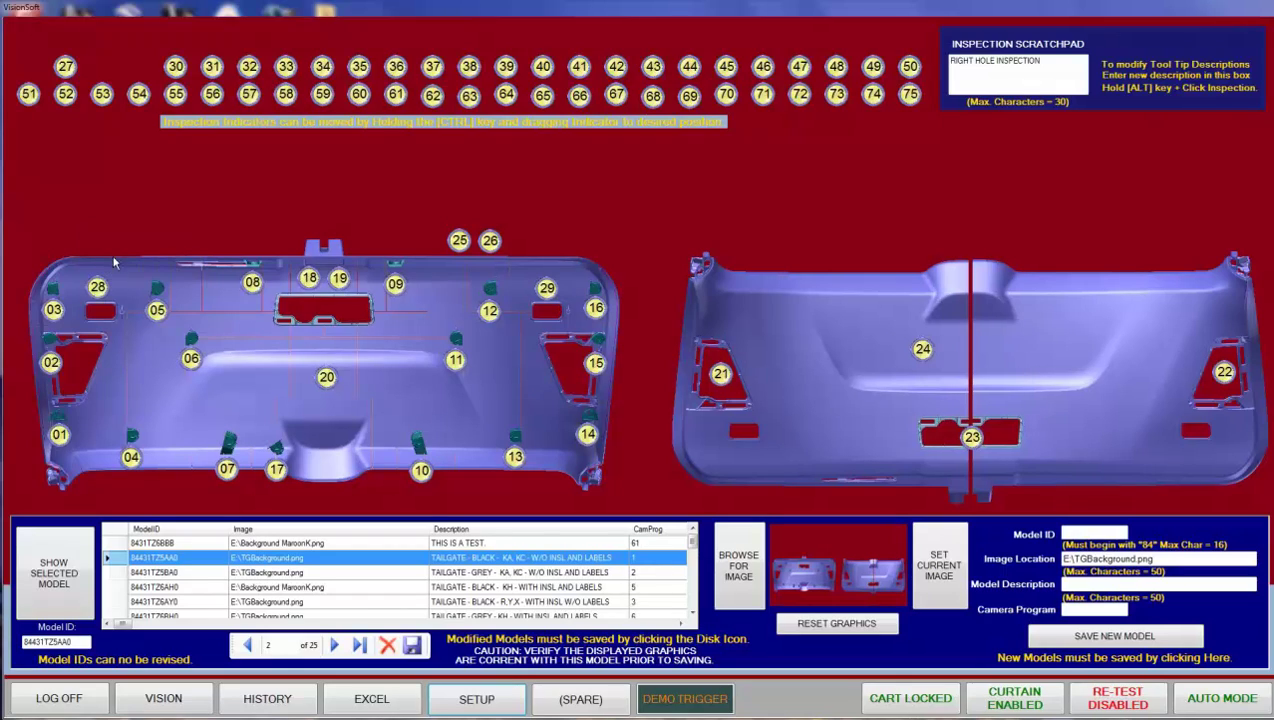
# - Change the scratchpad text to LEFT HOLE INSPECTION and assign it to indicator 29
pyautogui.moveTo(98, 288)
pyautogui.doubleClick(967, 61)
pyautogui.press('BackSpace')
pyautogui.write('LEFT')
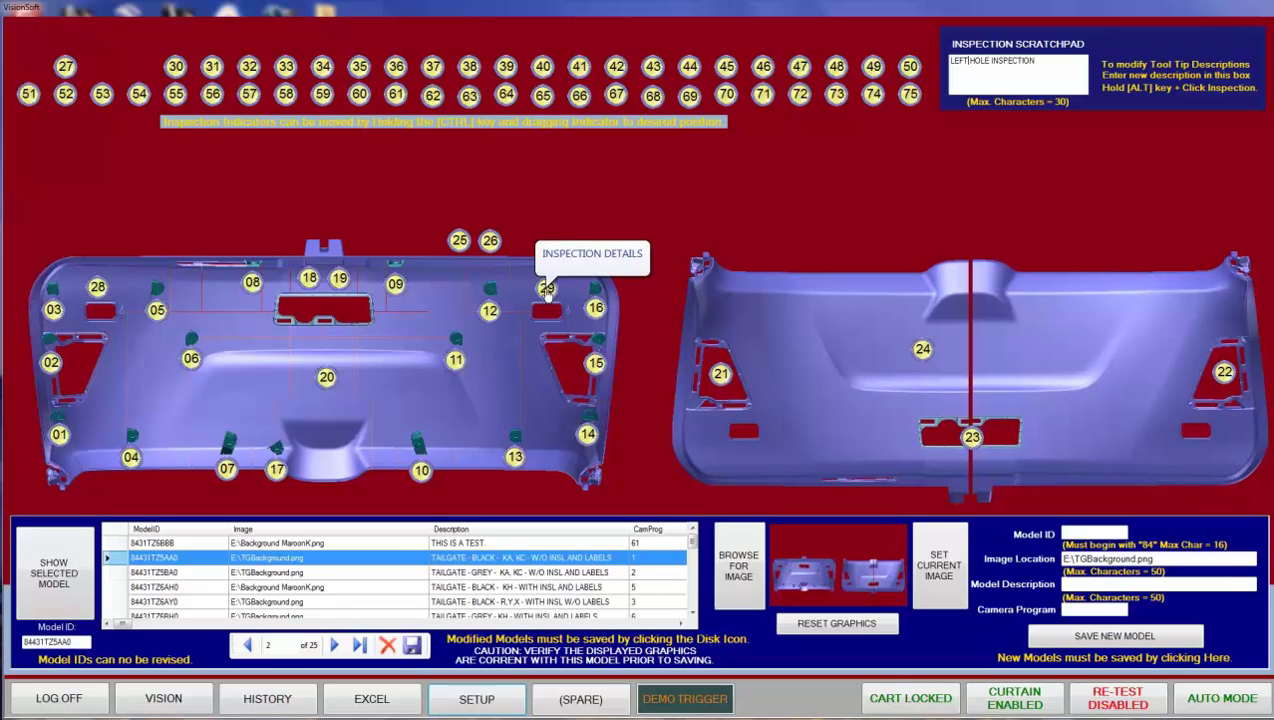
pyautogui.keyDown('alt'); pyautogui.click(547, 289); pyautogui.keyUp('alt')
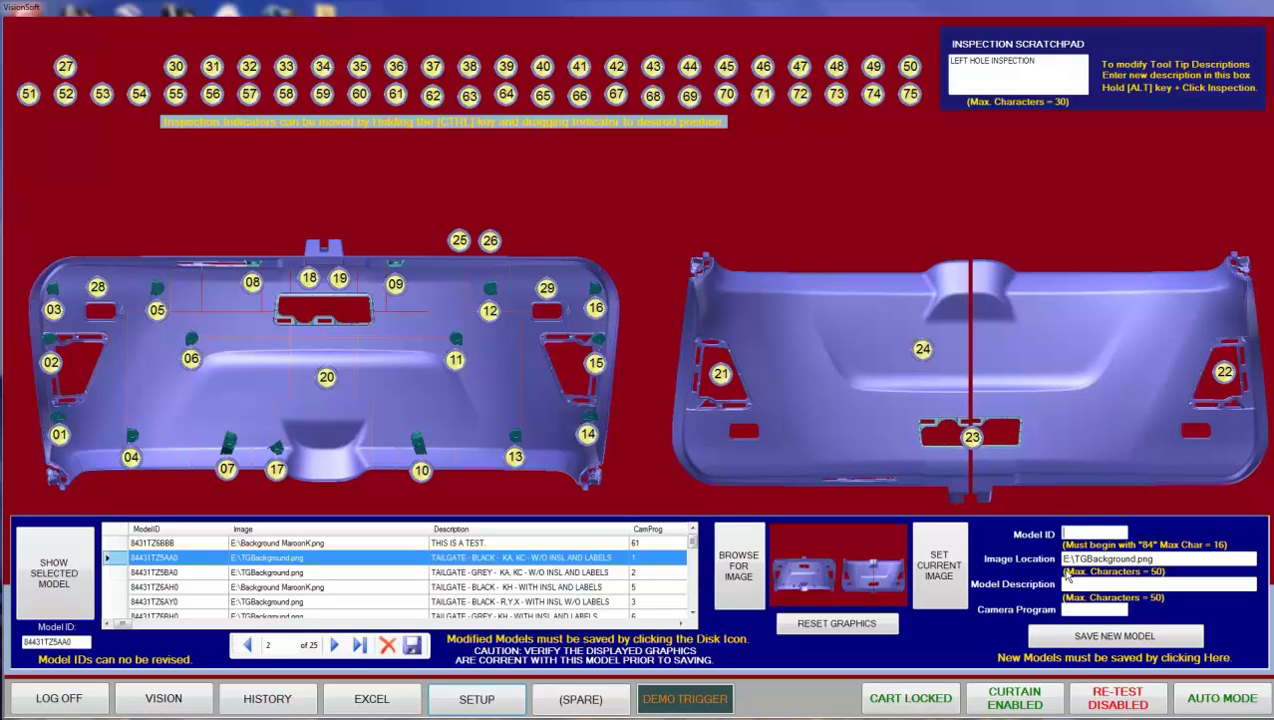
# - Enter model ID 84431TZ5XXX, description TAILGATE - BLACK - ADDED NEW INSPECTIONS and camera program 66
pyautogui.write('84431TZ5XXX')
pyautogui.click(1071, 585)
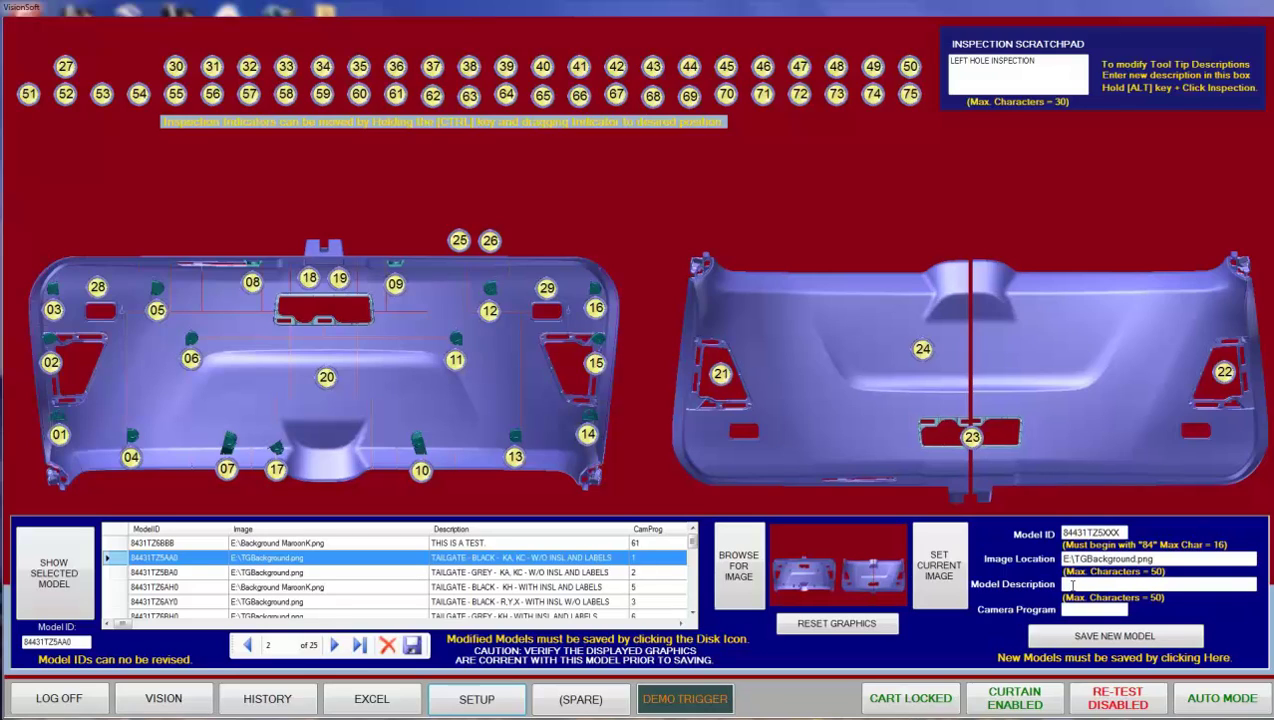
pyautogui.write('TAILGATE - BLACK - ADDED')
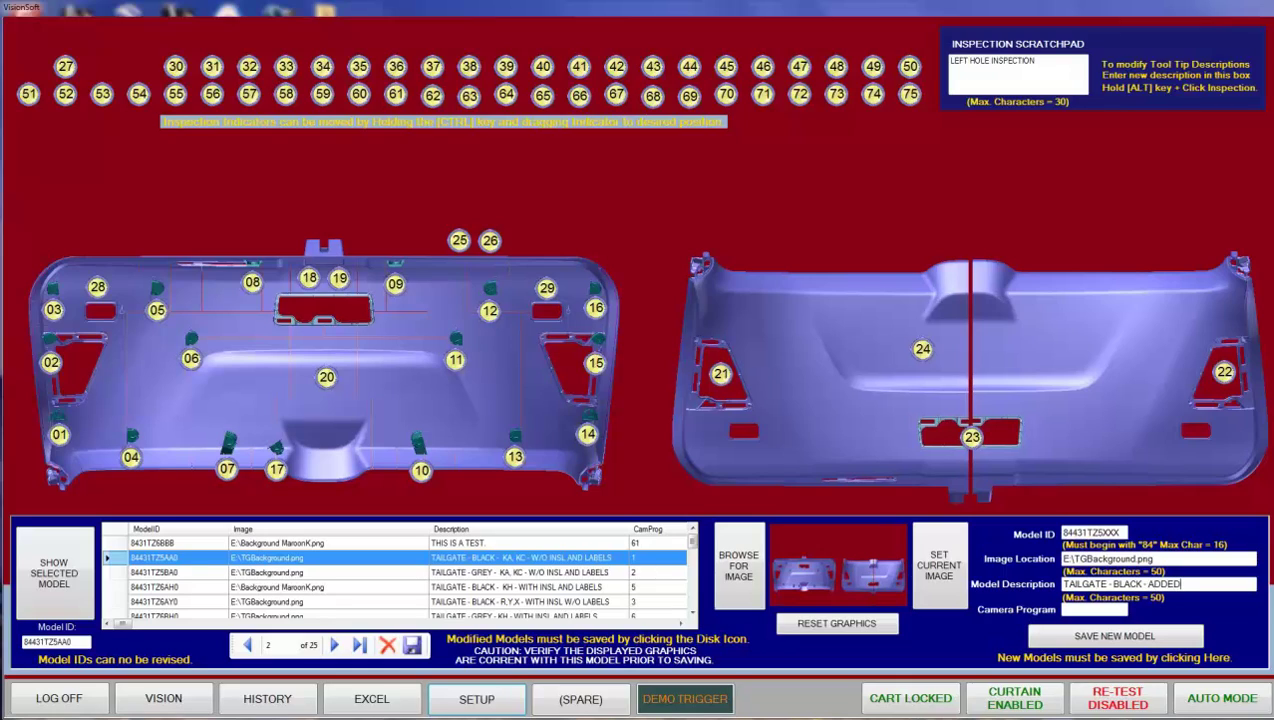
pyautogui.write(' NEW')
pyautogui.write('INSPECTIONS')
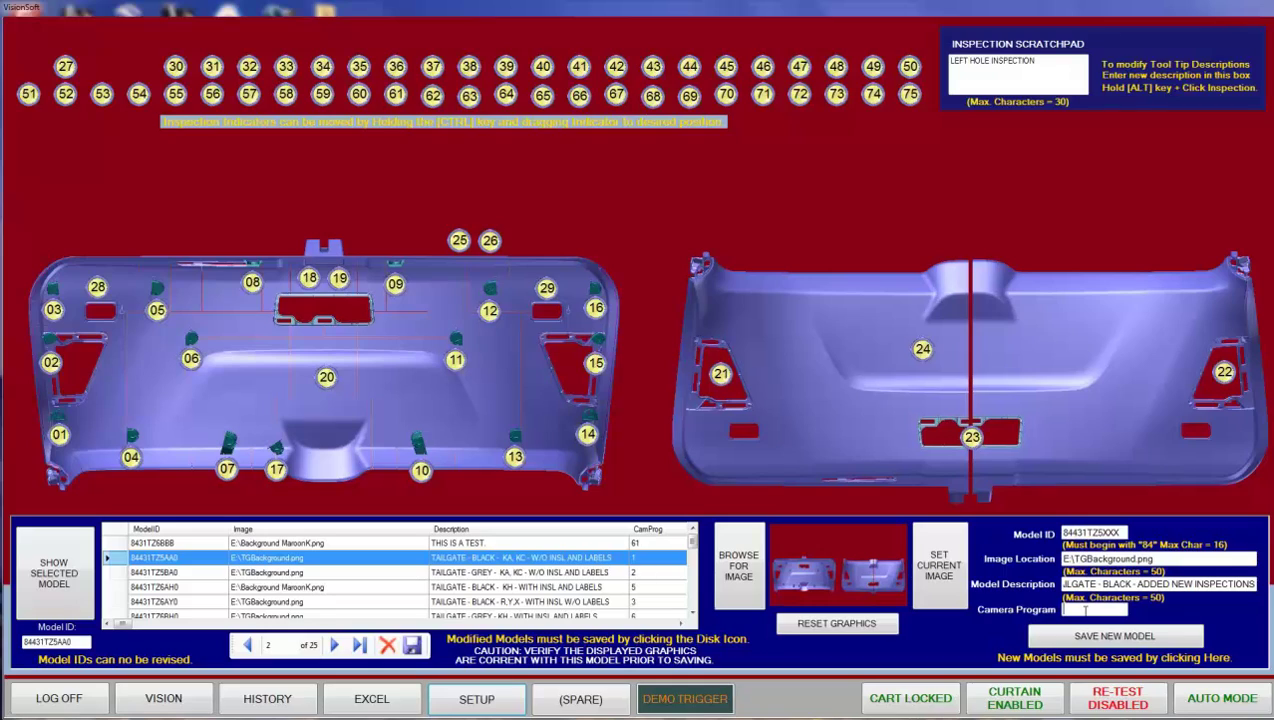
pyautogui.write('66')
# - Save the new model, dismiss the SQL error, and select the new 84431TZ5XXX row
pyautogui.click(1100, 643)
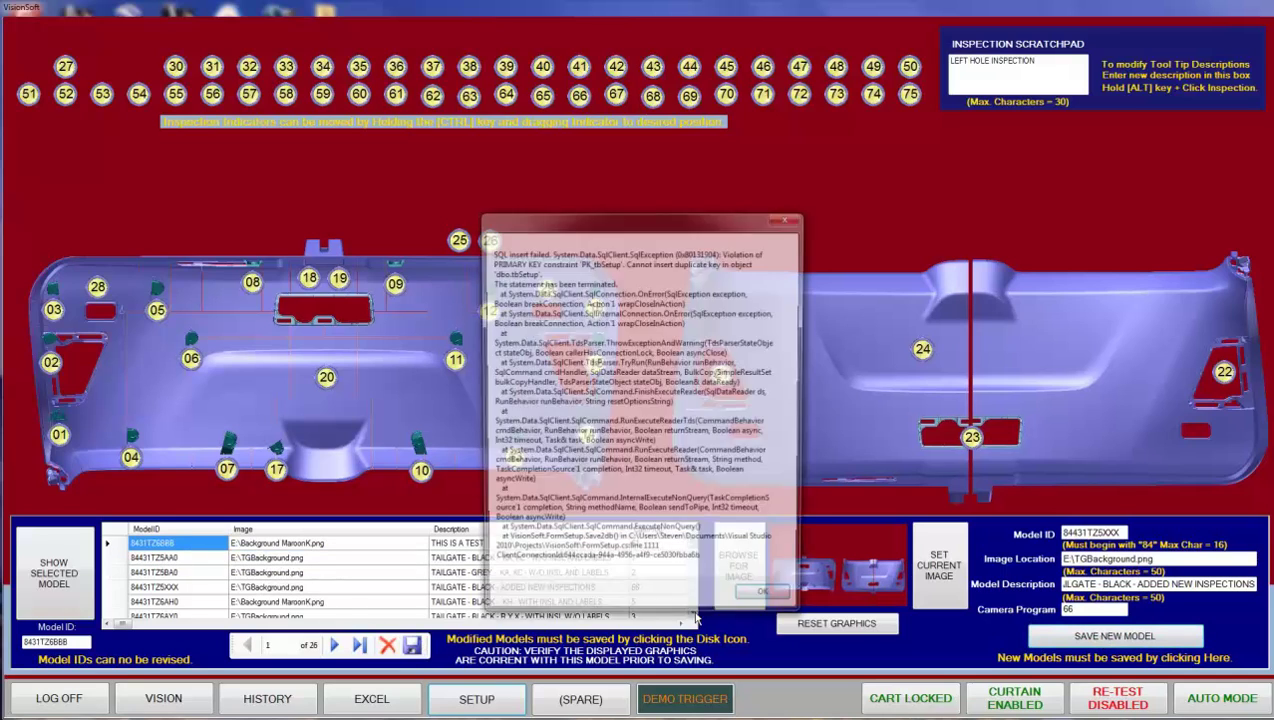
pyautogui.click(766, 603)
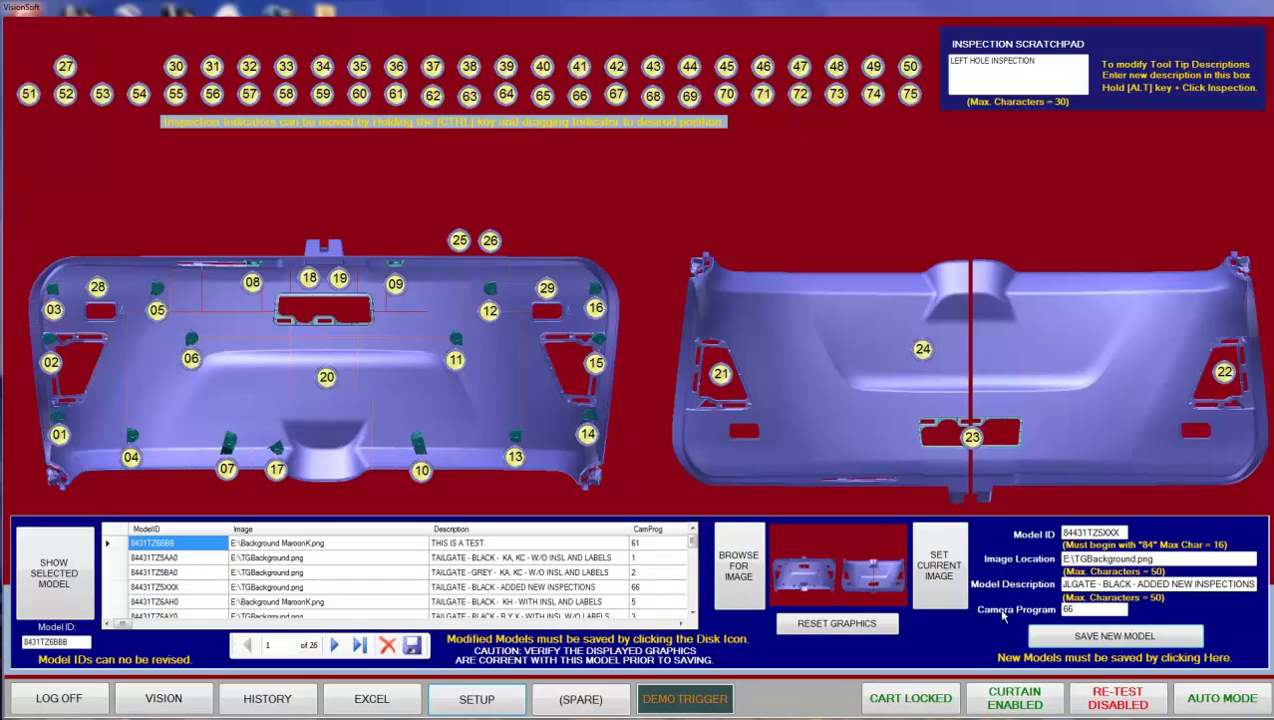
pyautogui.moveTo(692, 541)
pyautogui.mouseDown()
pyautogui.moveTo(695, 606)
pyautogui.moveTo(690, 539)
pyautogui.mouseUp()
pyautogui.click(108, 588)
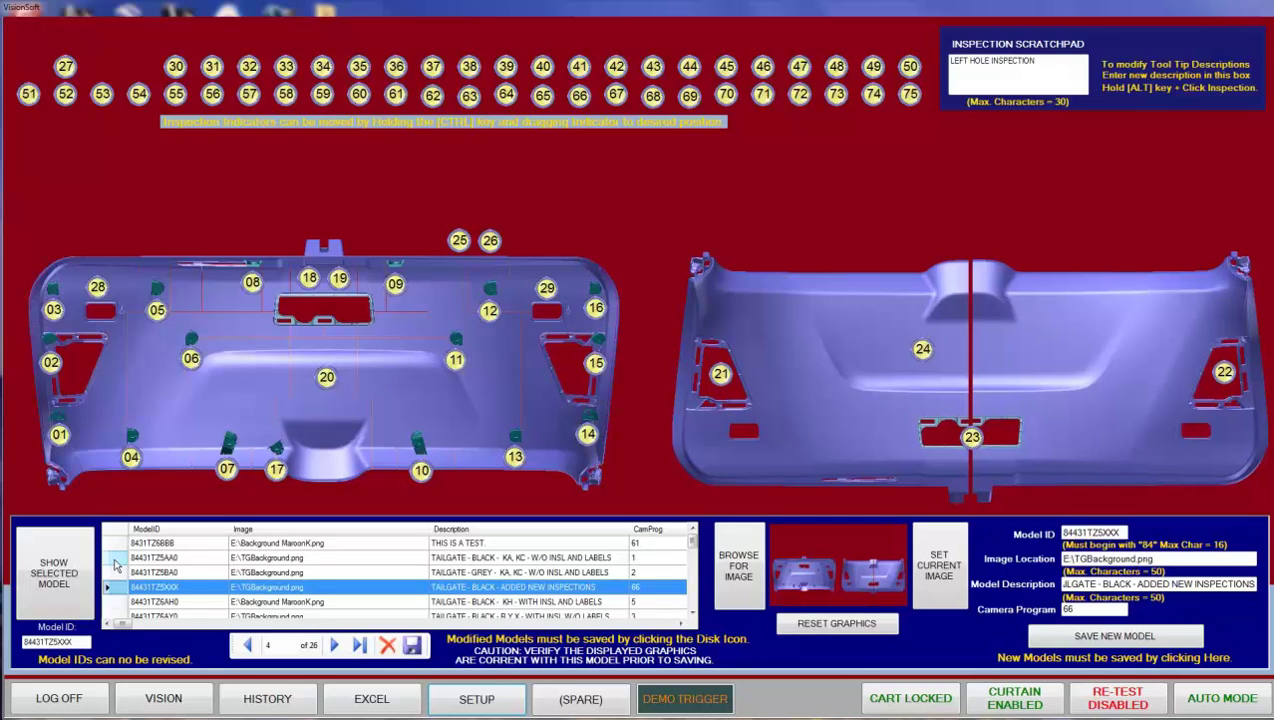
pyautogui.click(114, 560)
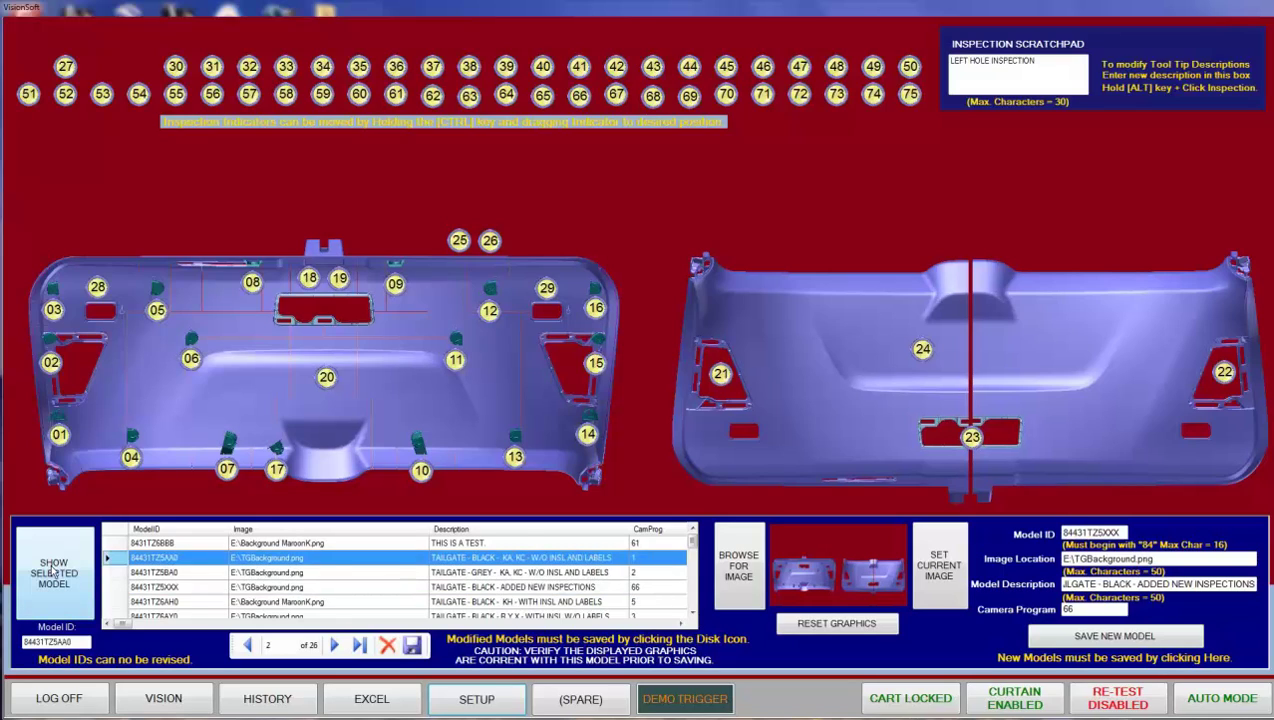
pyautogui.click(54, 572)
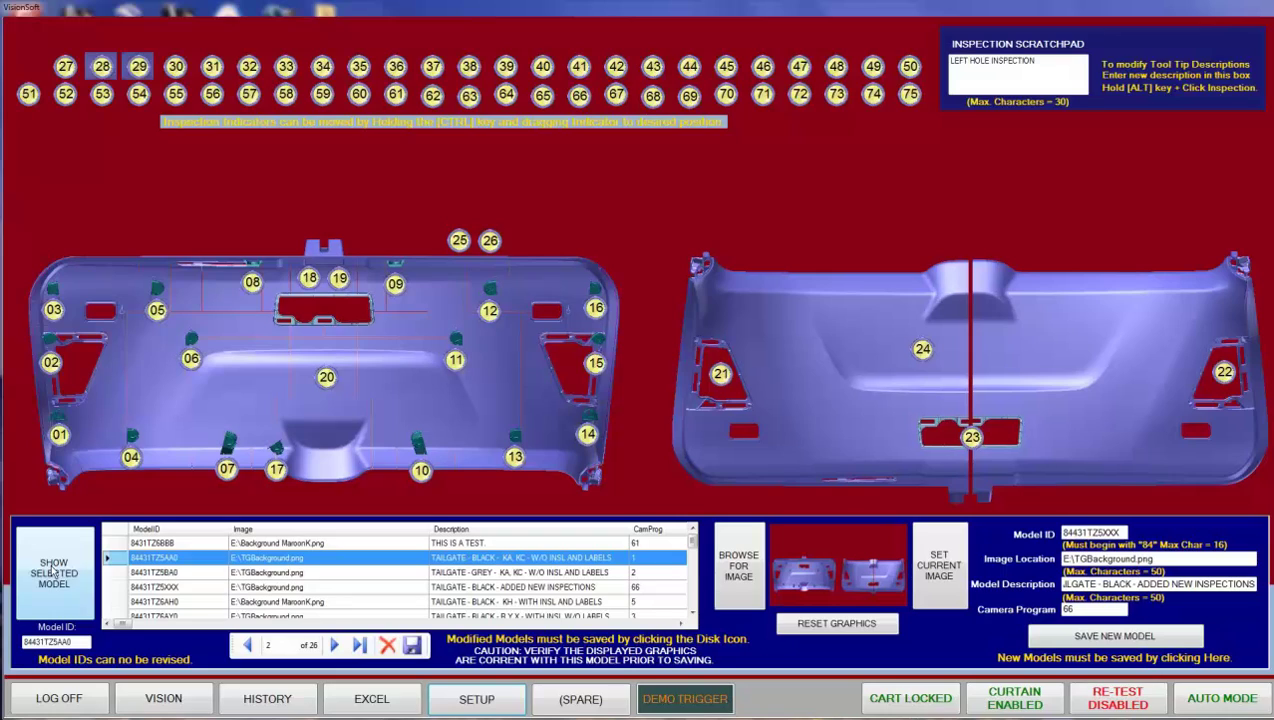
pyautogui.click(120, 588)
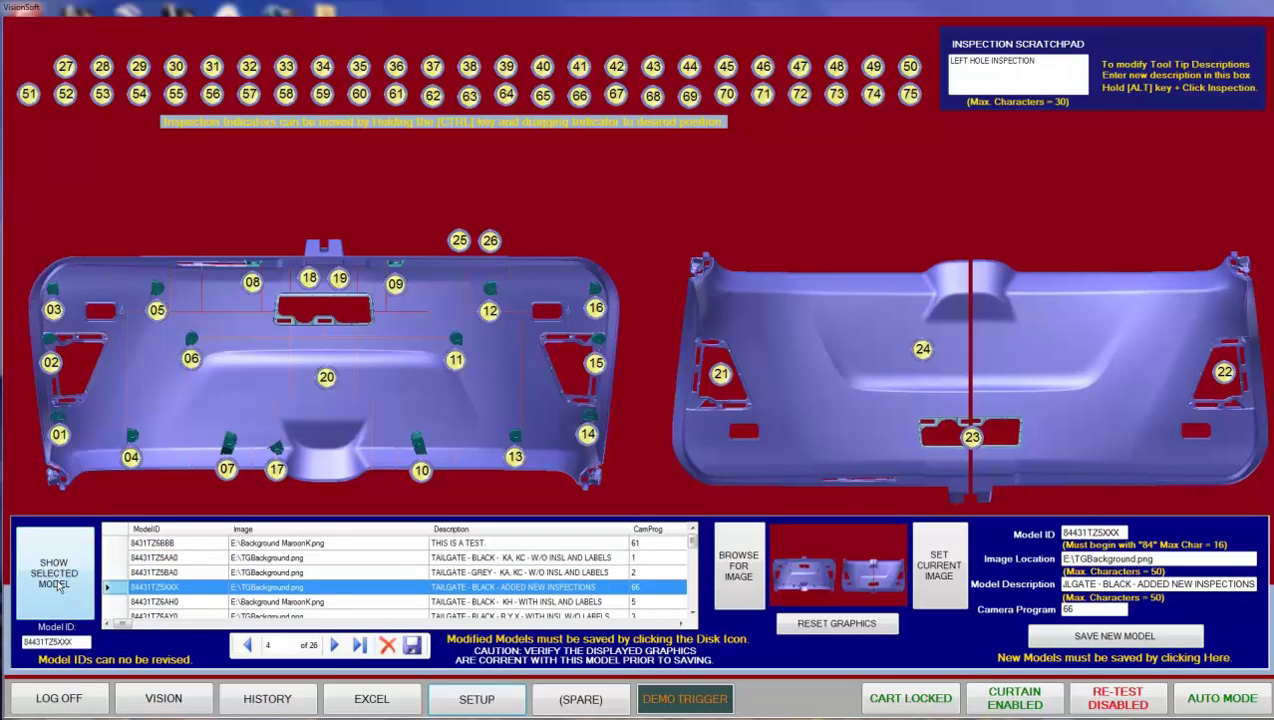
pyautogui.click(58, 586)
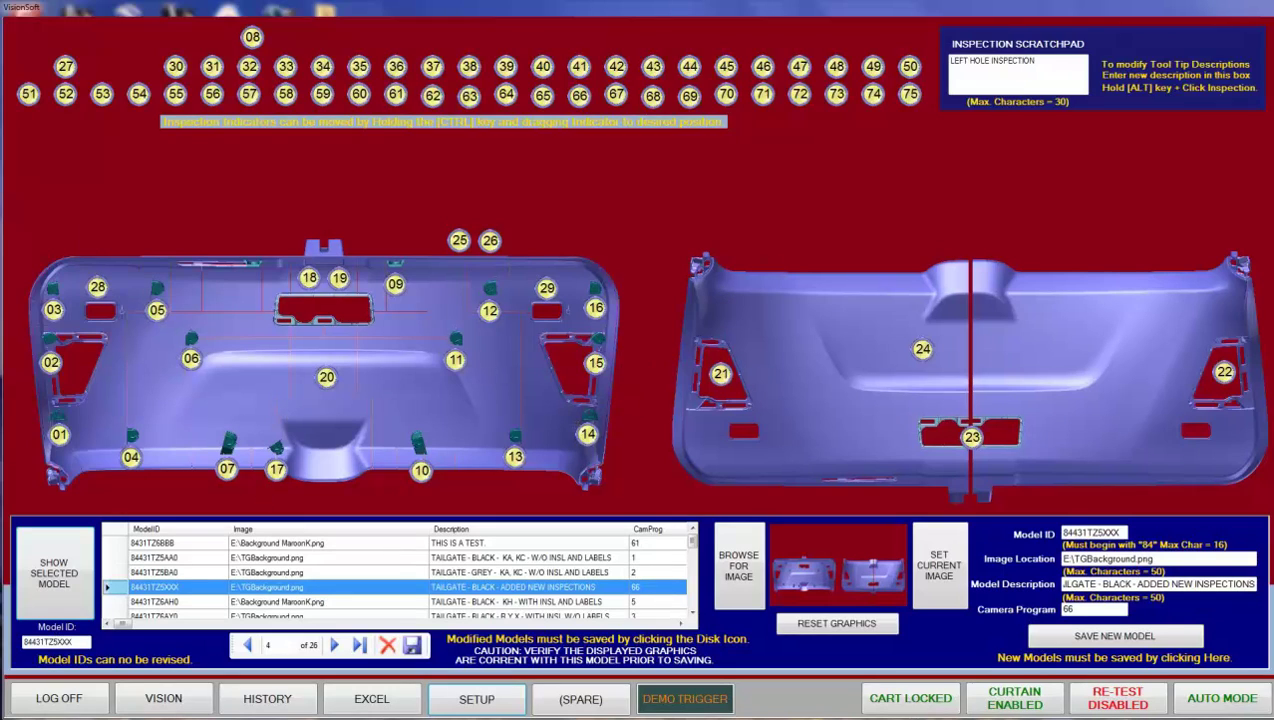
# - Switch to the live VISION inspection screen, which prompts for barcode scans
pyautogui.click(160, 700)
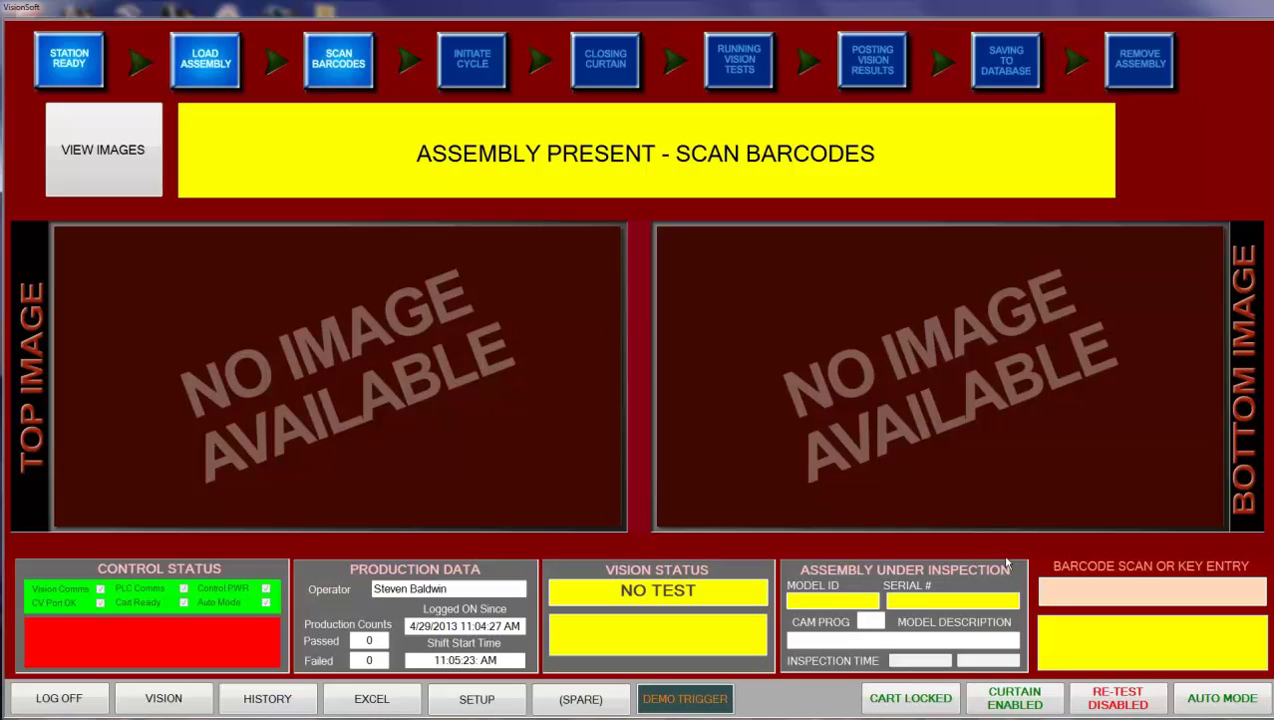
# - Enter and submit model number 84431TZ5AA0 in the Barcode Scan or Key Entry box
pyautogui.write('84431tz')
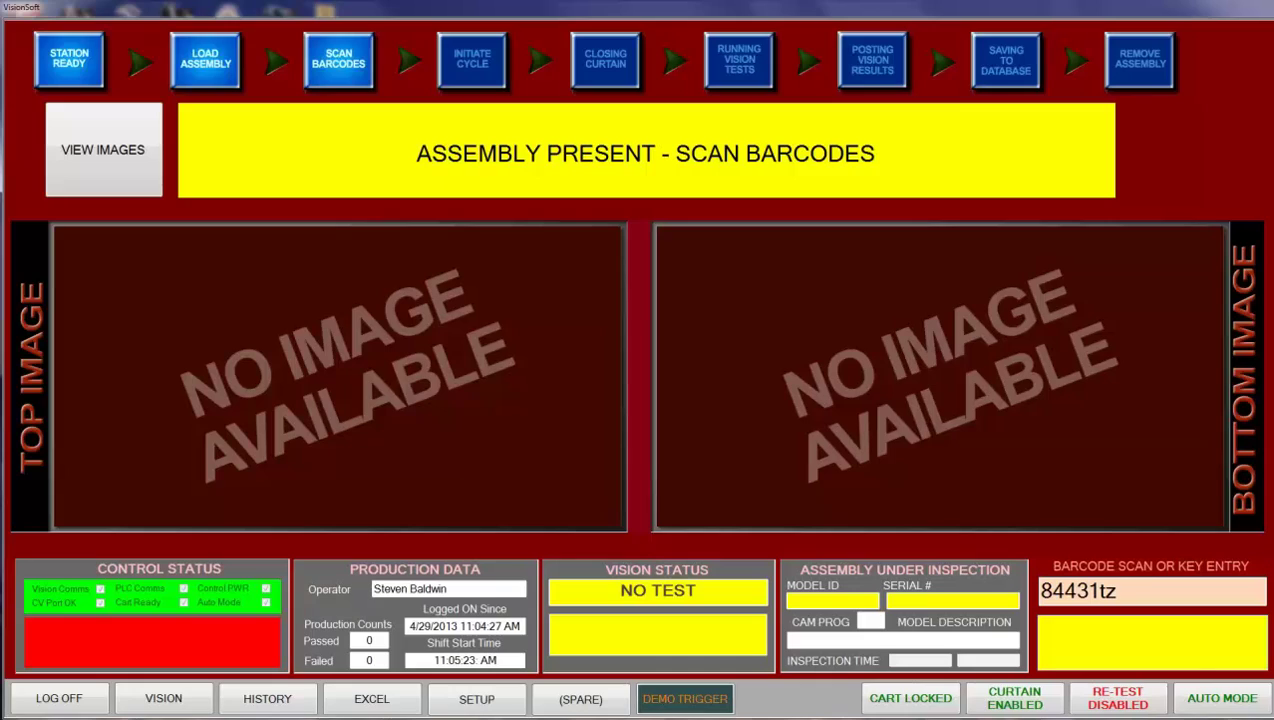
pyautogui.write('5')
pyautogui.press('BackSpace')
pyautogui.press('BackSpace')
pyautogui.press('BackSpace')
pyautogui.write('TZ5AA0')
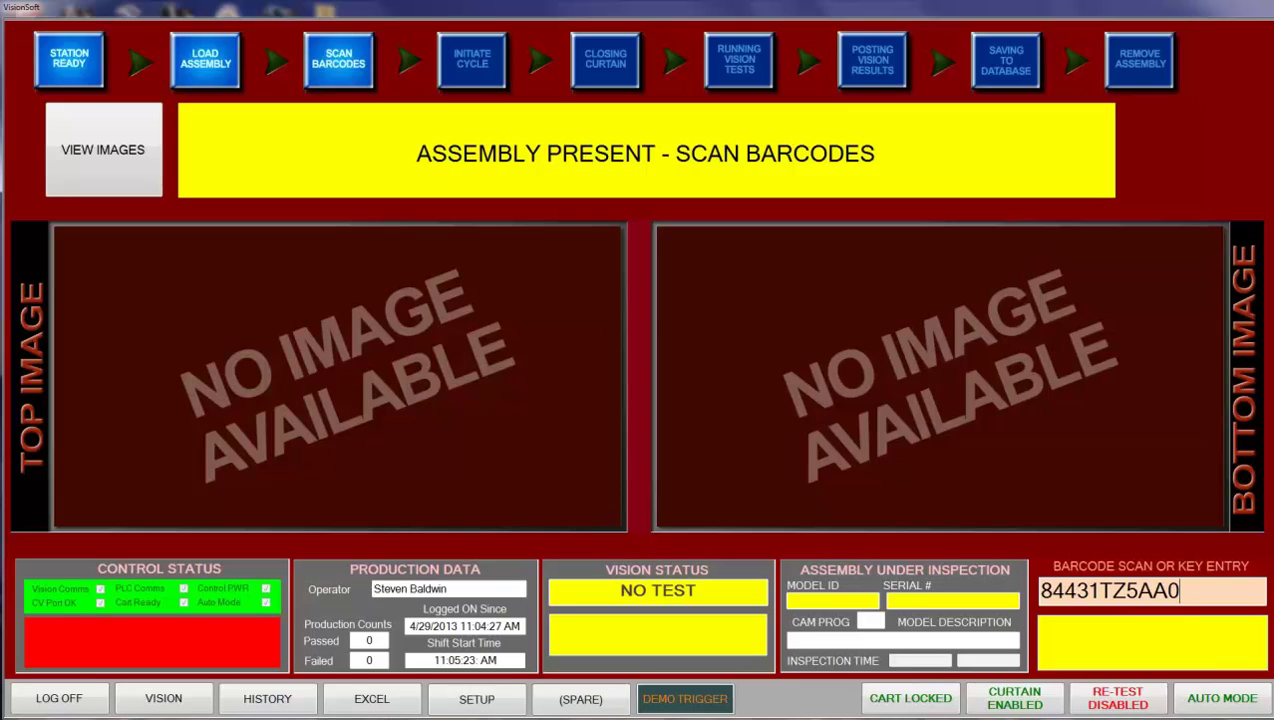
pyautogui.press('Return')
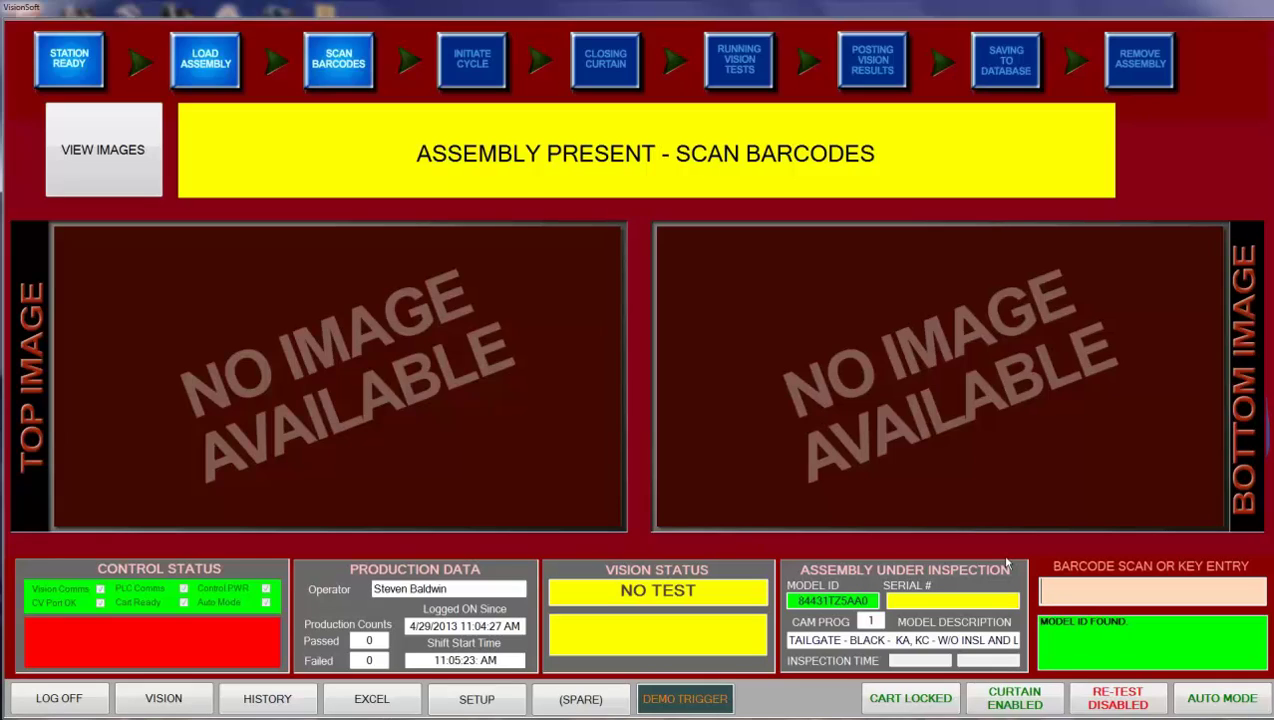
# - Enter and submit serial number 123456789 for the tailgate assembly
pyautogui.write('123456789')
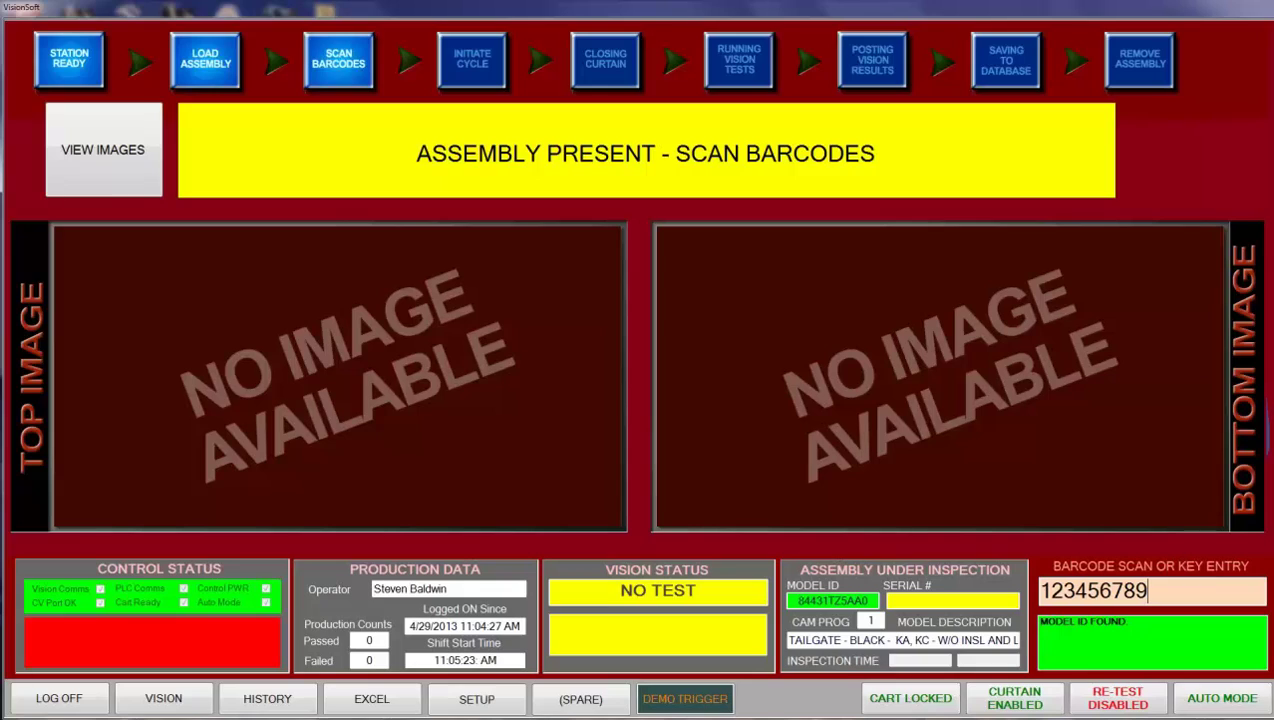
pyautogui.press('Return')
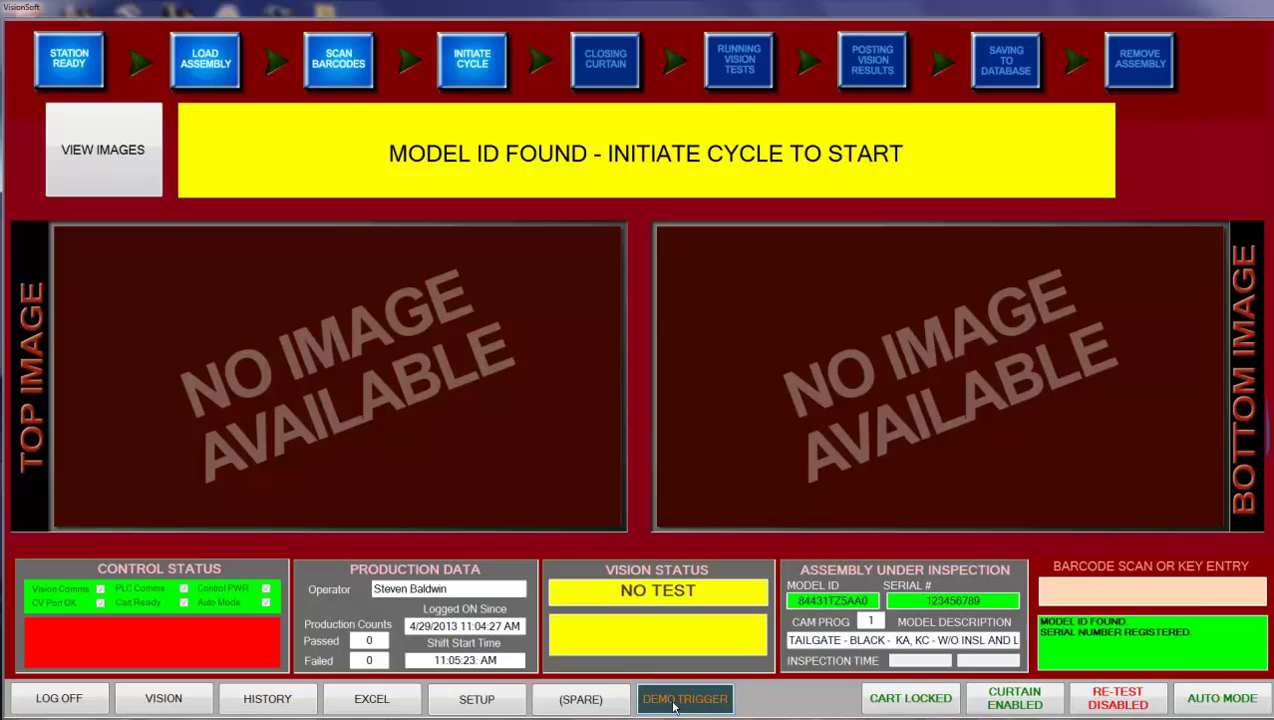
# - Run a DEMO TRIGGER inspection cycle, then hide the inspected part images
pyautogui.click(674, 700)
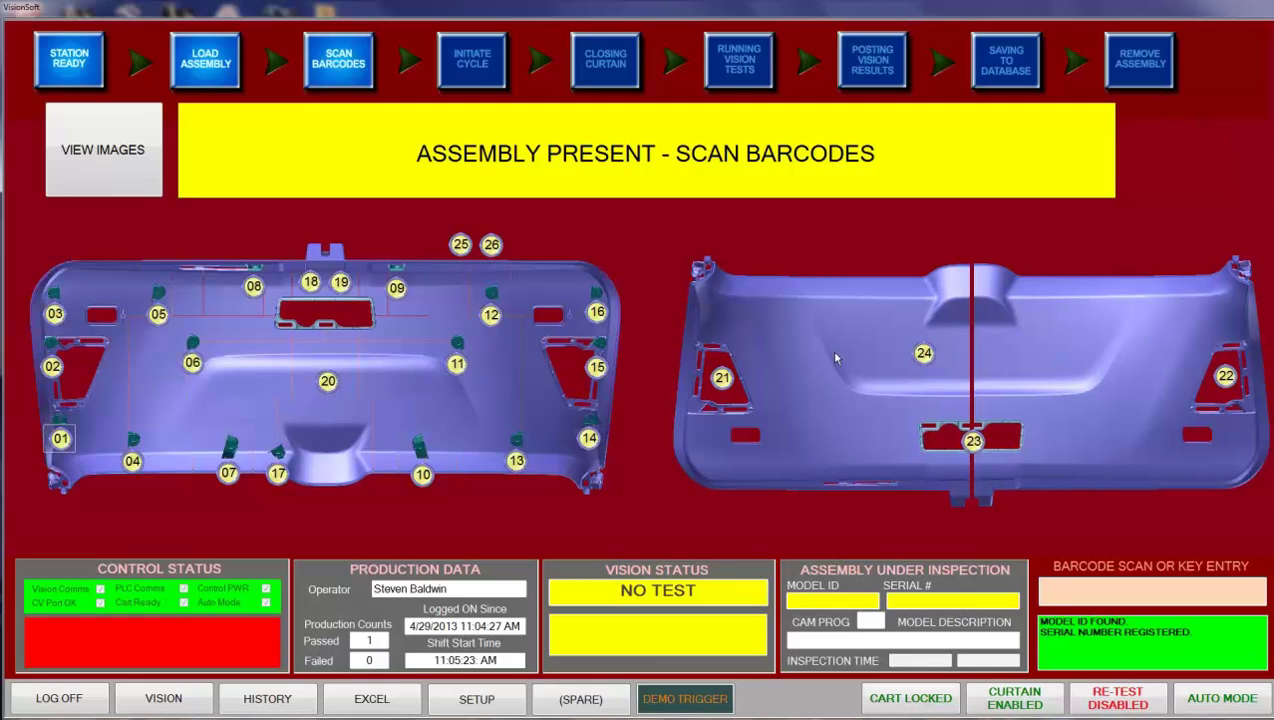
pyautogui.click(87, 171)
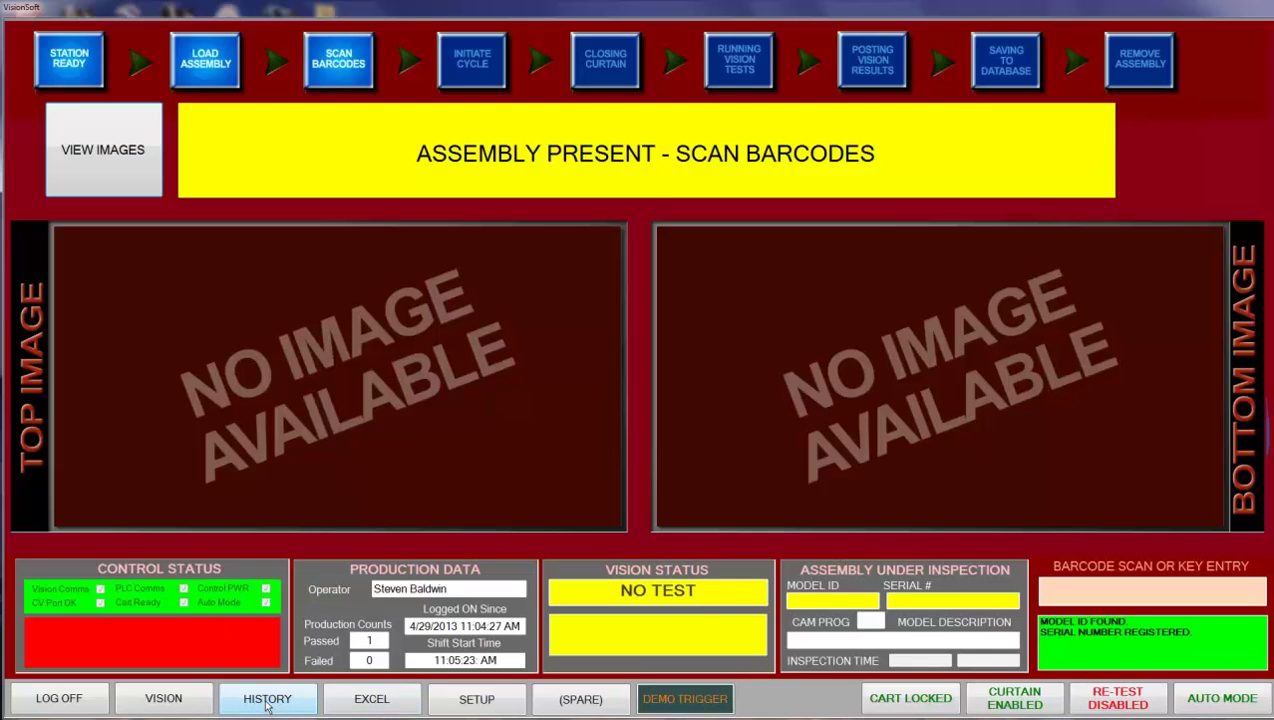
# - Open the 603-record inspection history and enter 84431TZ5AA0 as the SN/MDL search term
pyautogui.click(267, 706)
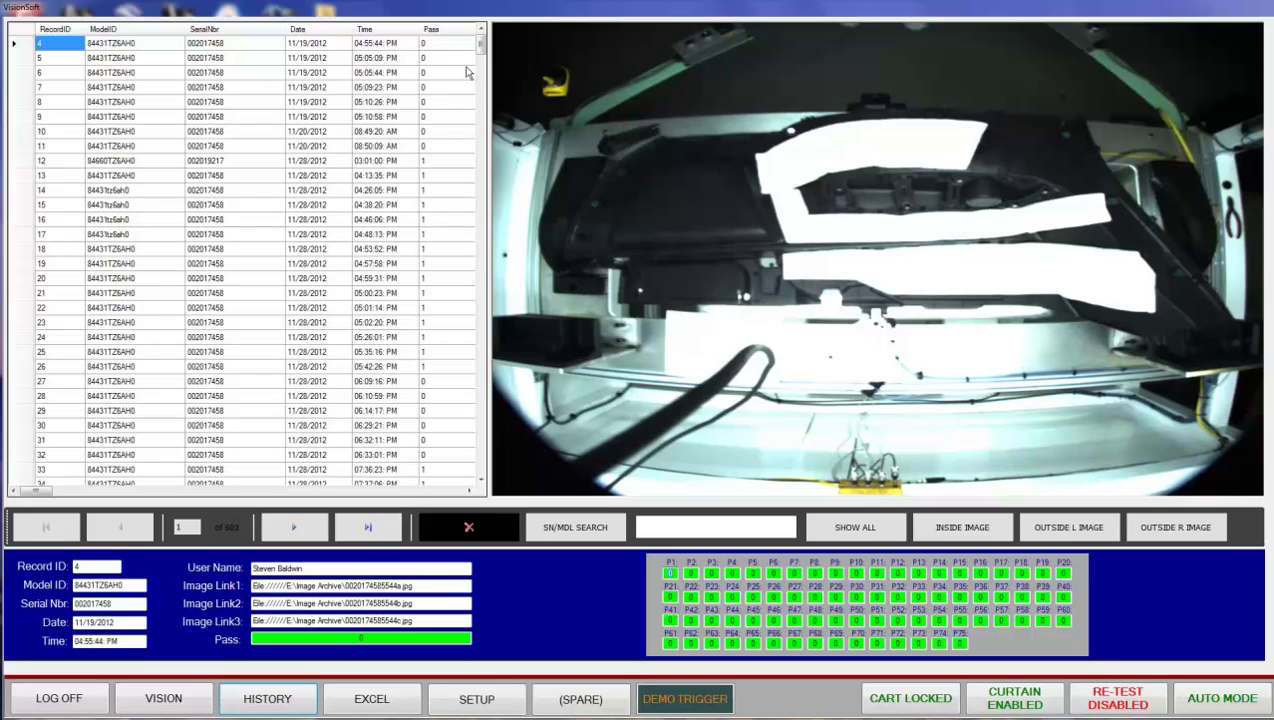
pyautogui.moveTo(478, 57)
pyautogui.mouseDown()
pyautogui.moveTo(479, 168)
pyautogui.moveTo(483, 50)
pyautogui.mouseUp()
pyautogui.moveTo(483, 50); pyautogui.dragTo(481, 63)
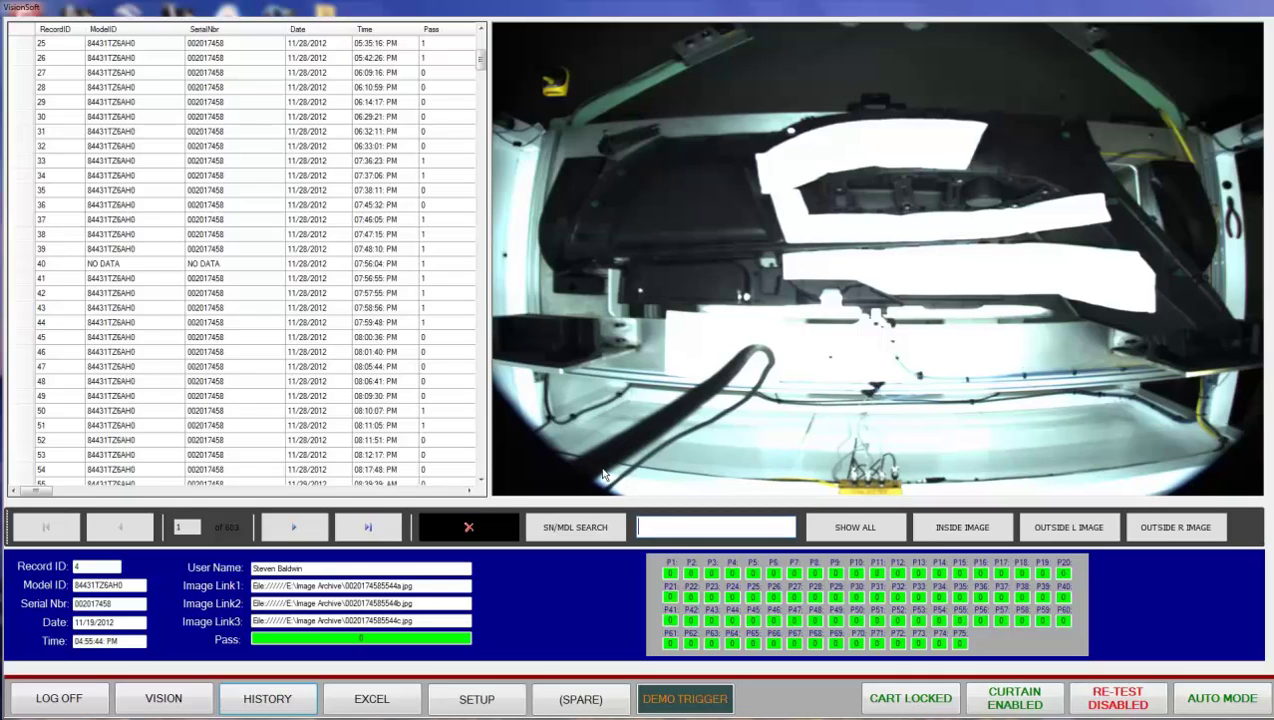
pyautogui.write('84431TZ5AA0')
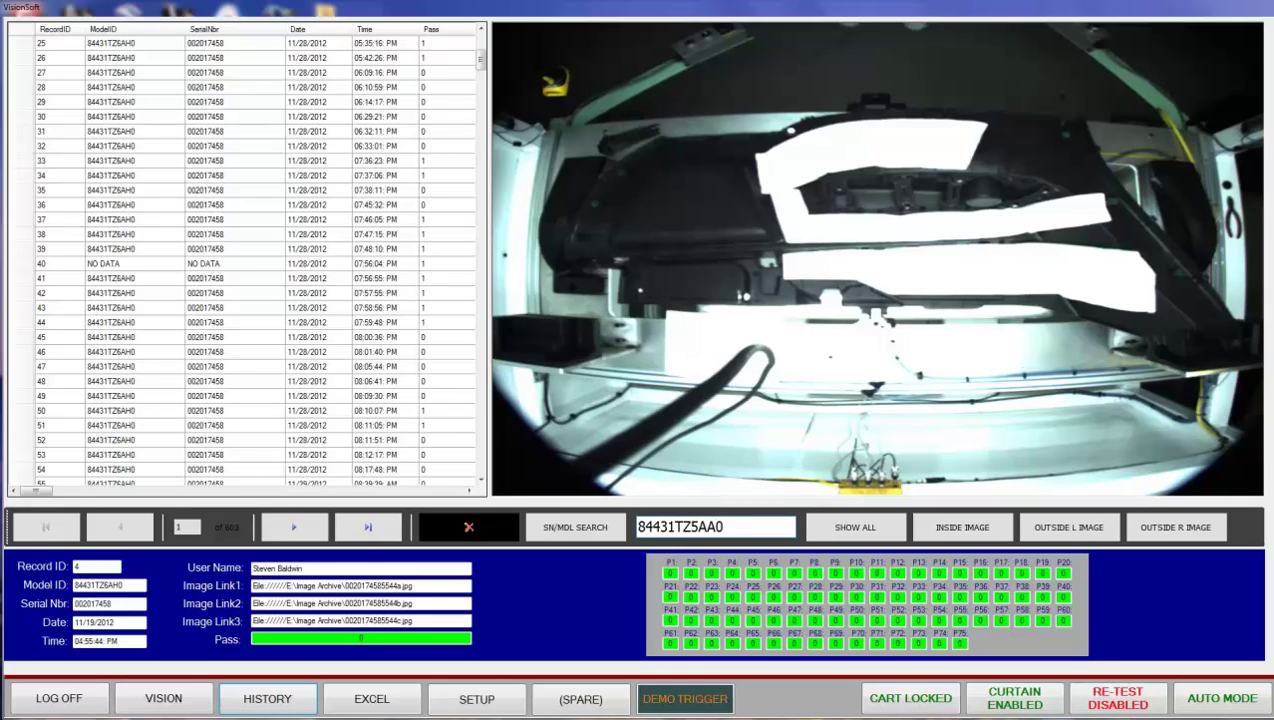
# - Search the history for 84431TZ5AA0 and step through records 239, 240, 536, 540 and 541
pyautogui.click(573, 537)
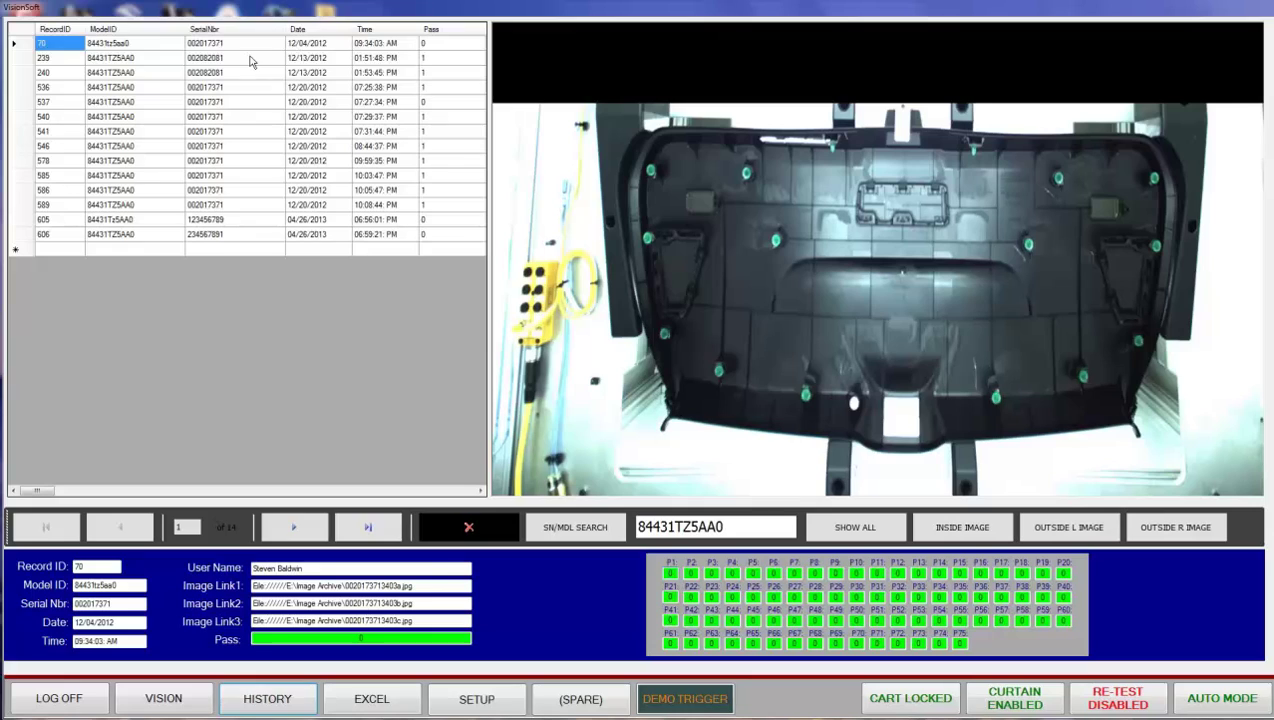
pyautogui.click(26, 57)
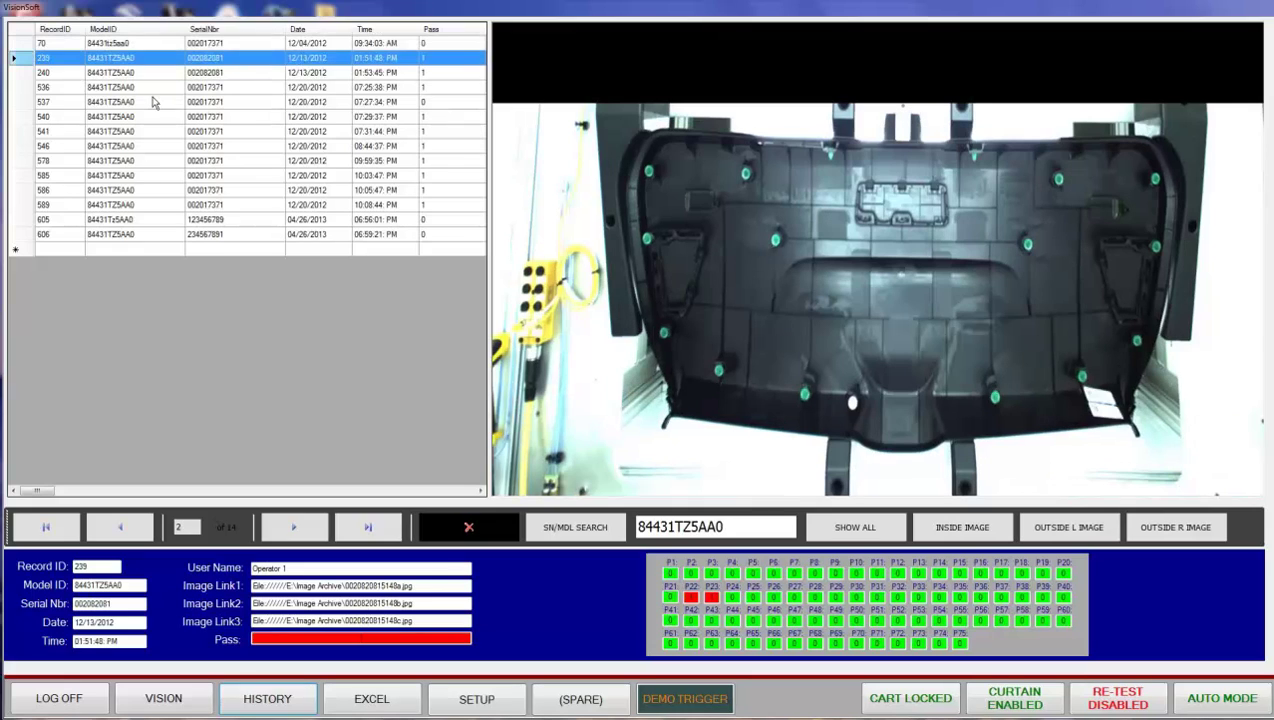
pyautogui.press('Down')
pyautogui.press('Down')
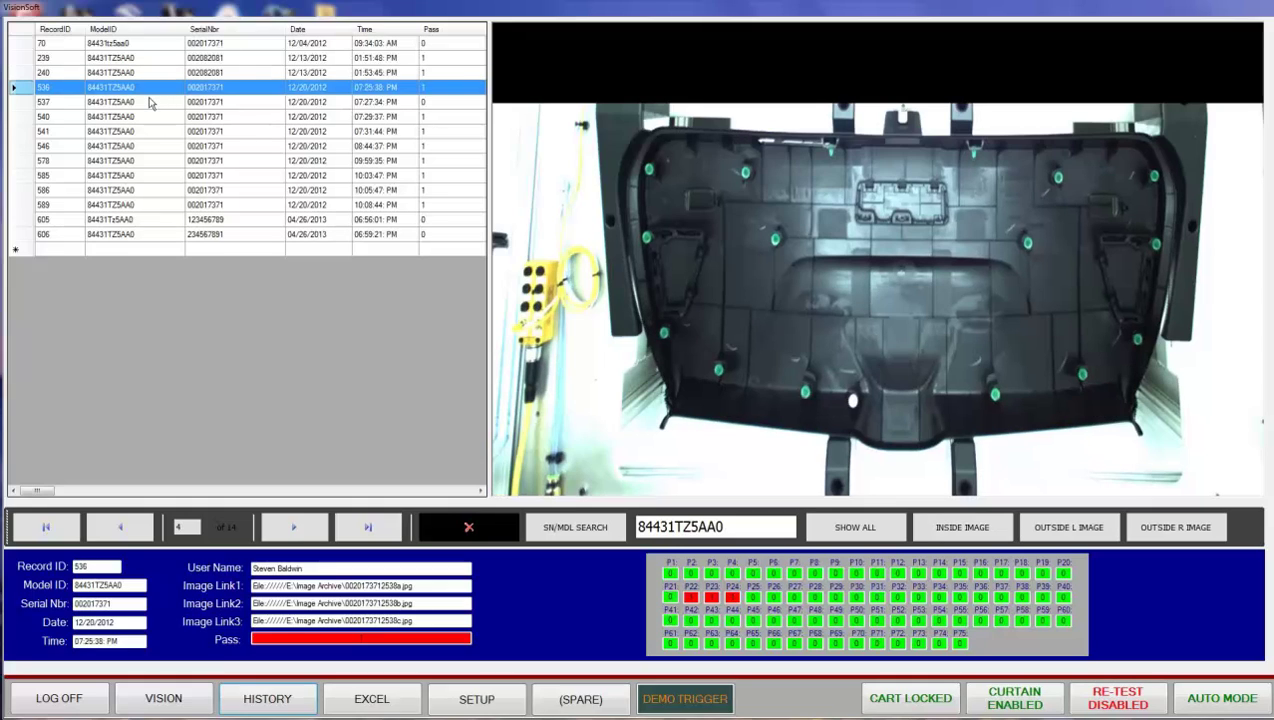
pyautogui.press('Down')
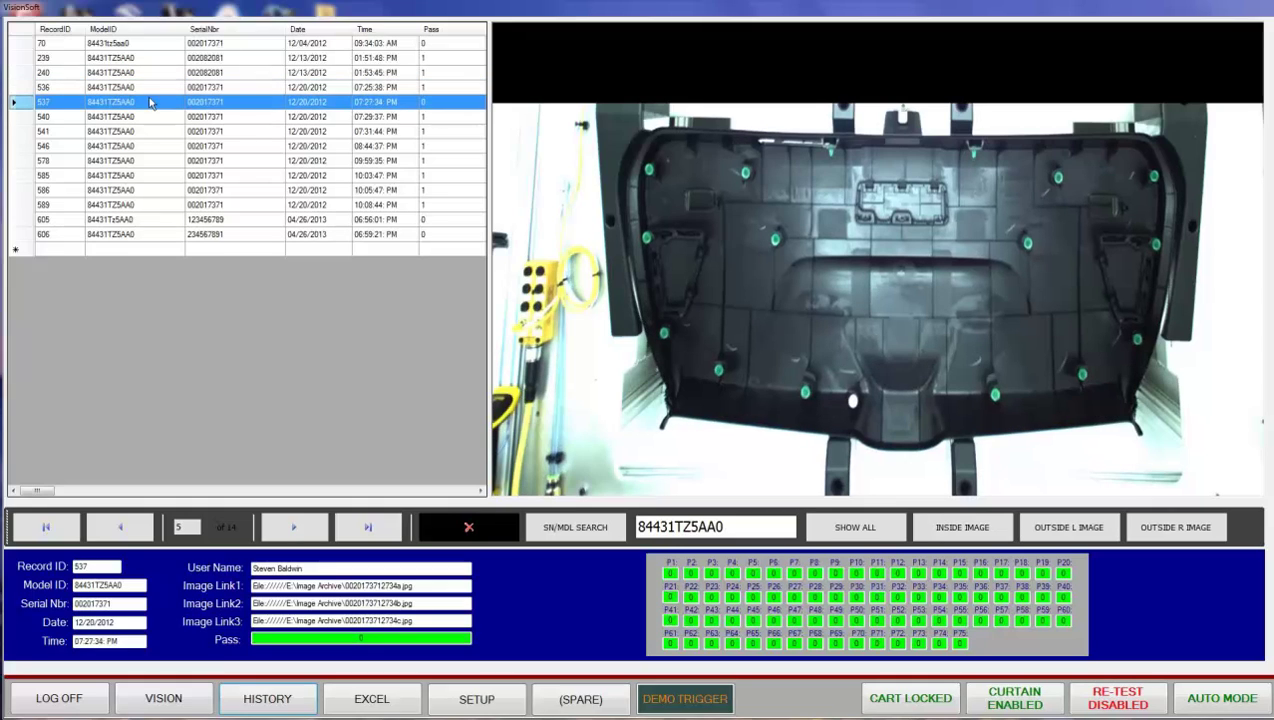
pyautogui.press('Down')
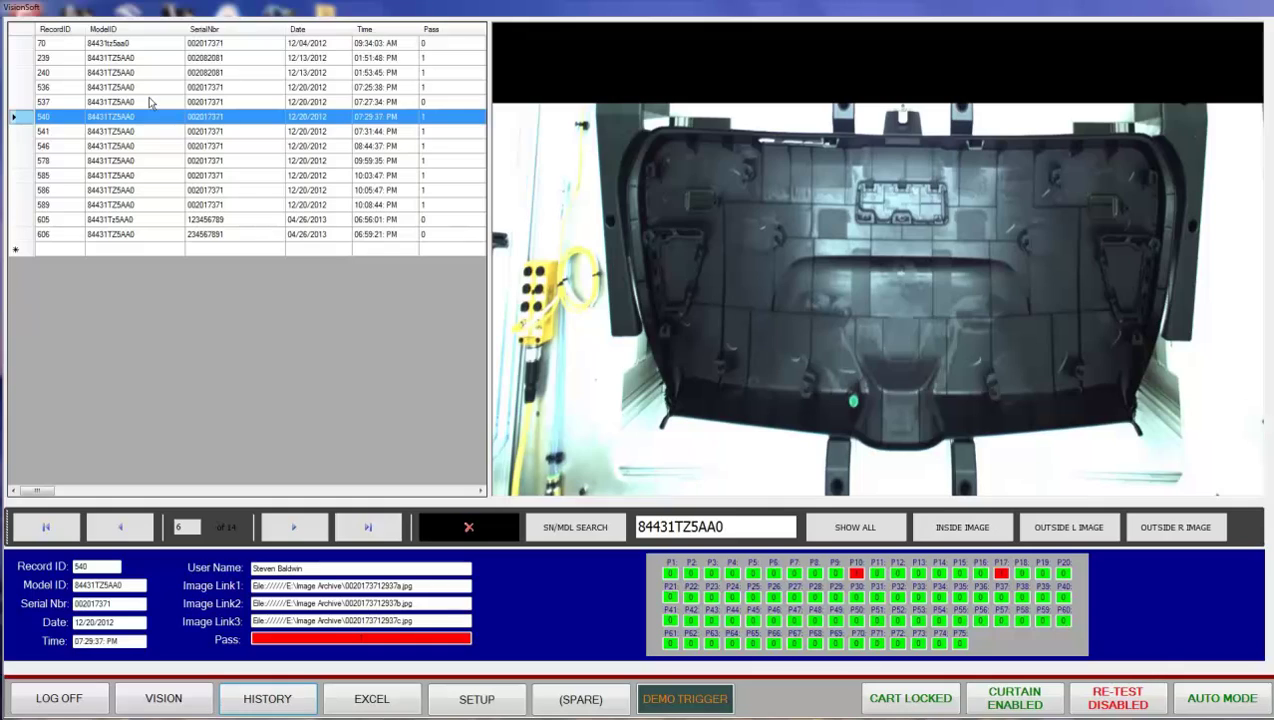
pyautogui.press('Down')
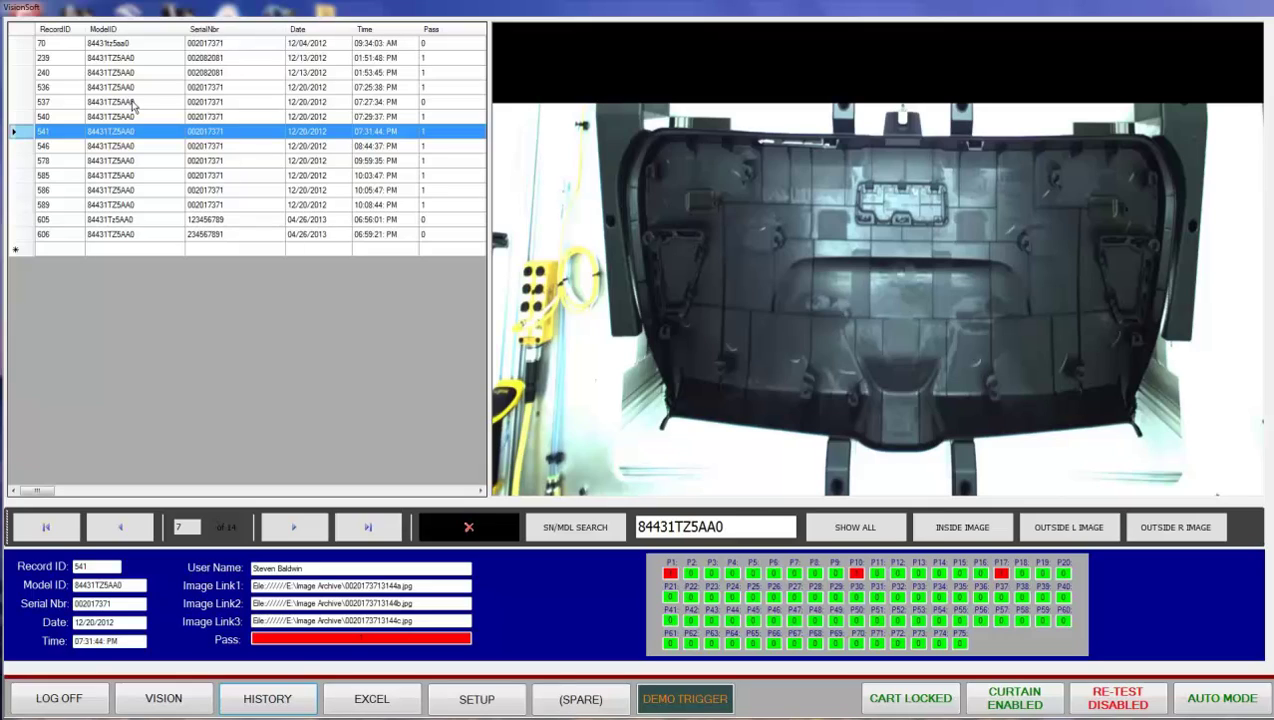
# - Continue through records 546, 578, 585, 586, 589 and 605 to the last, 606
pyautogui.press('Down')
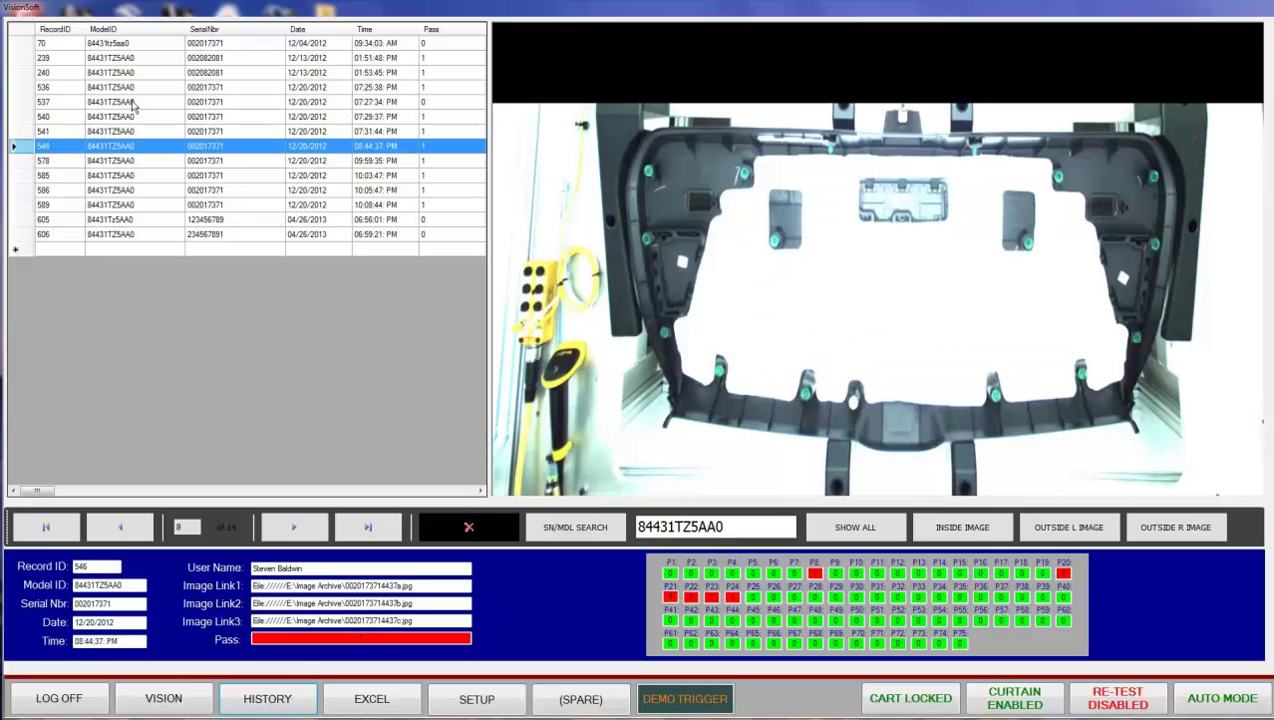
pyautogui.press('Down')
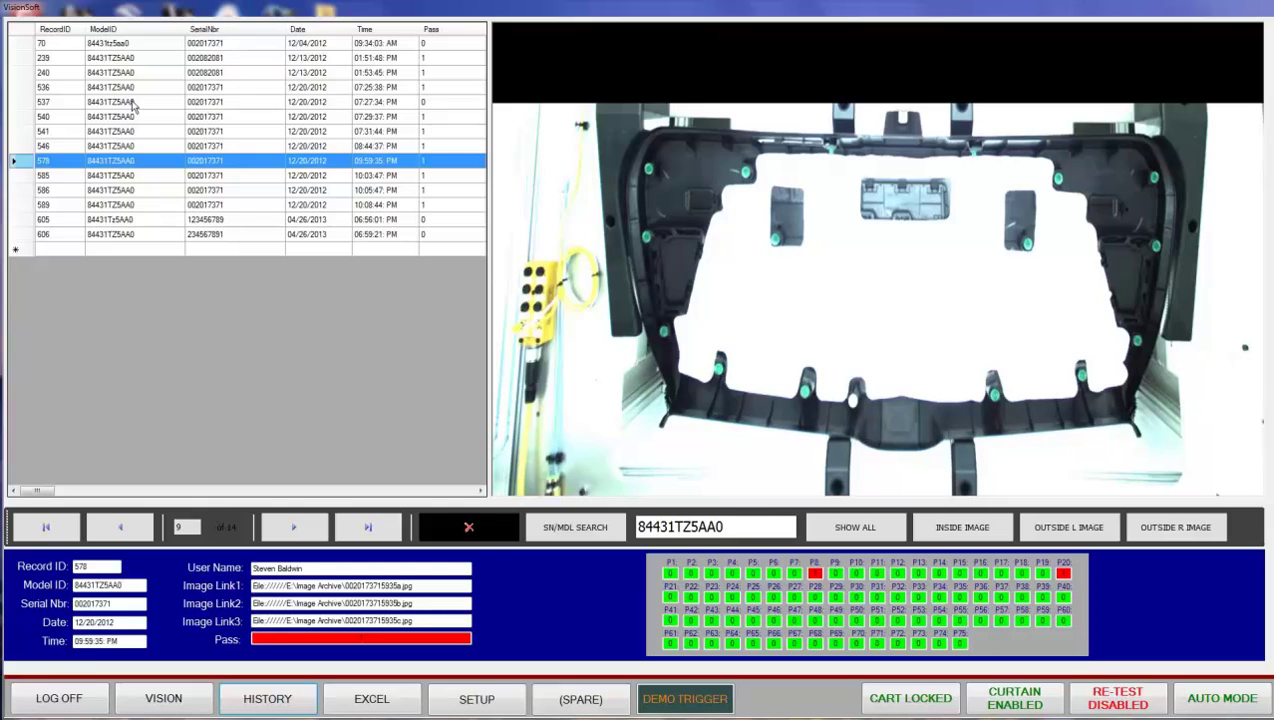
pyautogui.press('Down')
pyautogui.press('Down')
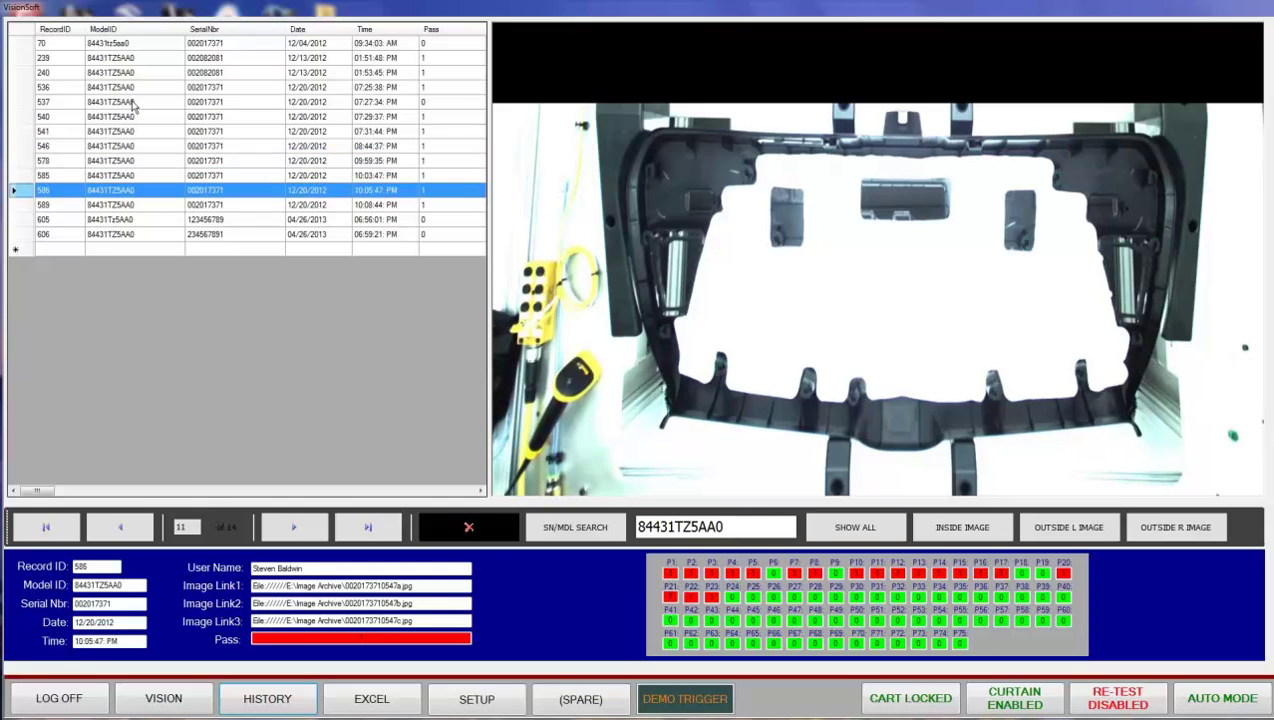
pyautogui.press('Down')
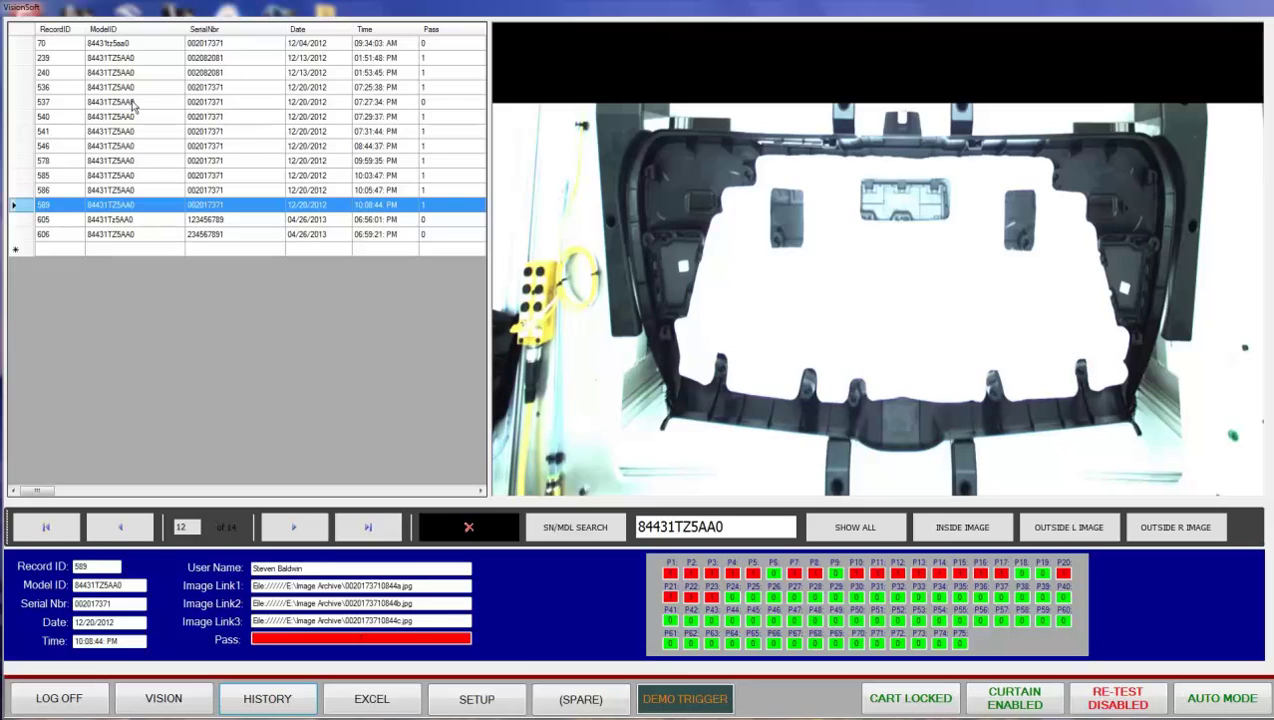
pyautogui.press('Down')
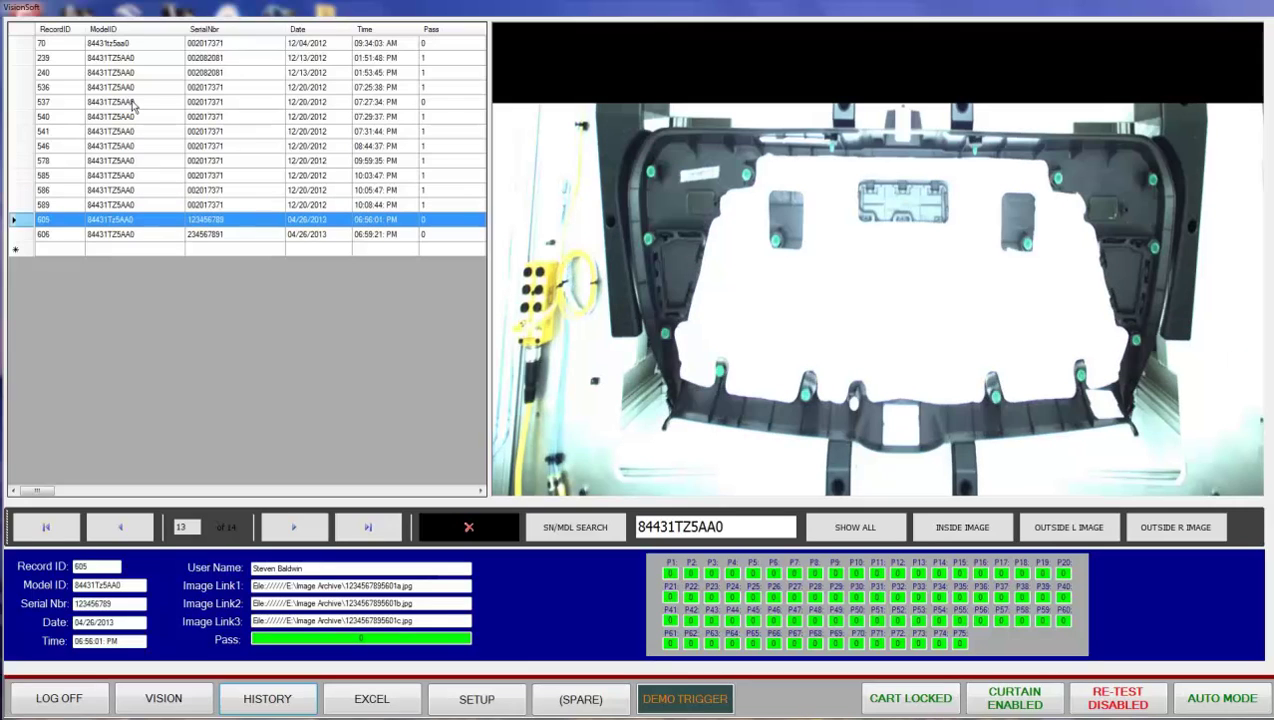
pyautogui.press('Up')
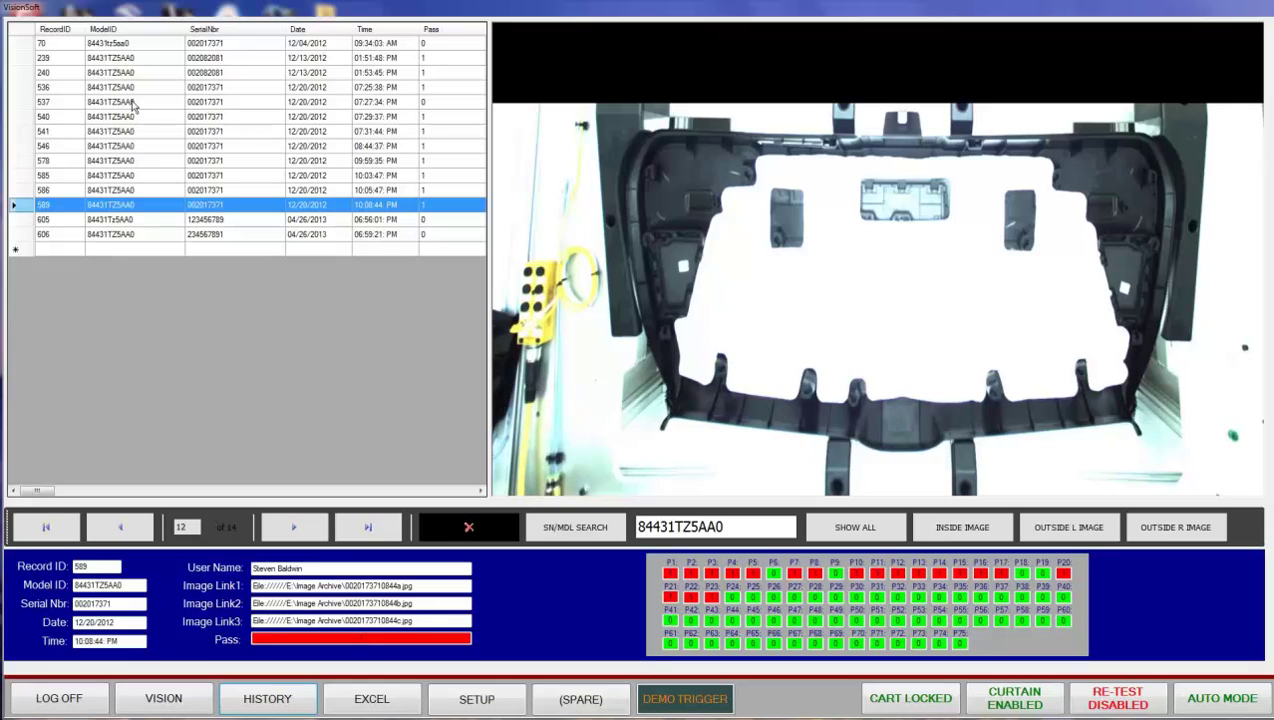
pyautogui.press('Down')
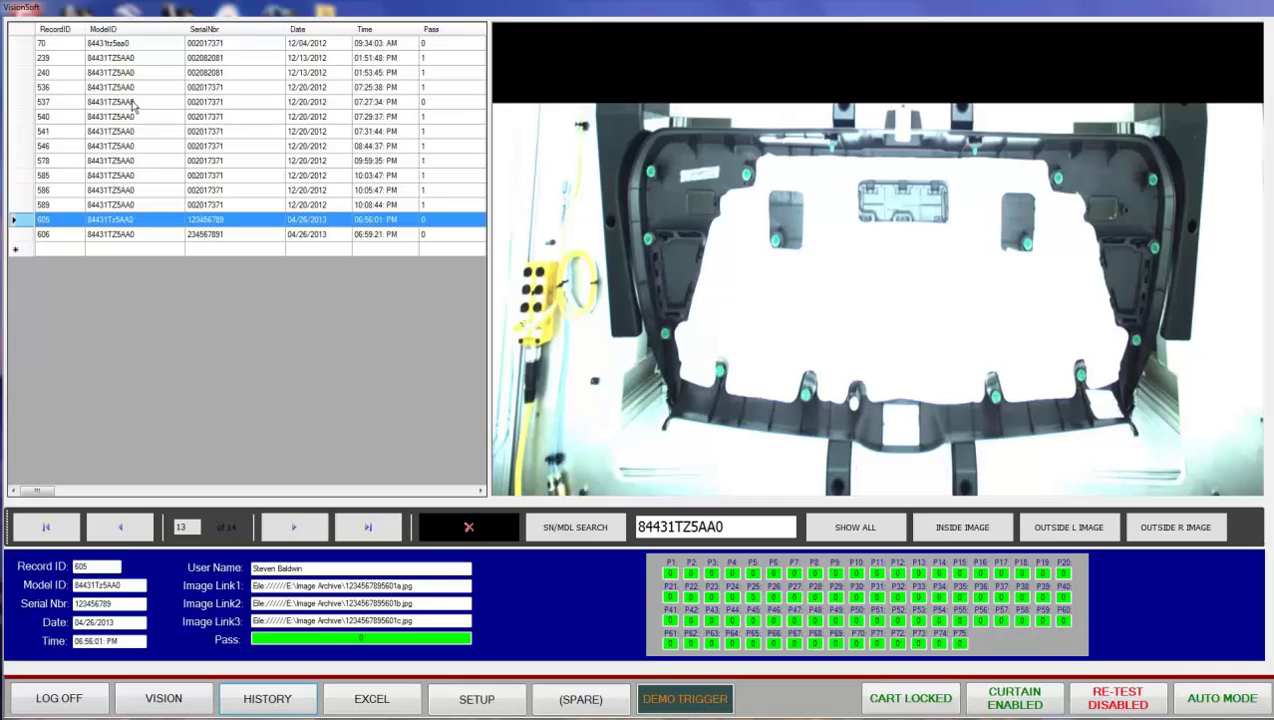
pyautogui.press('Down')
# - Step back up through the records to record 537, which passed
pyautogui.press('Up')
pyautogui.press('Up')
pyautogui.press('Up')
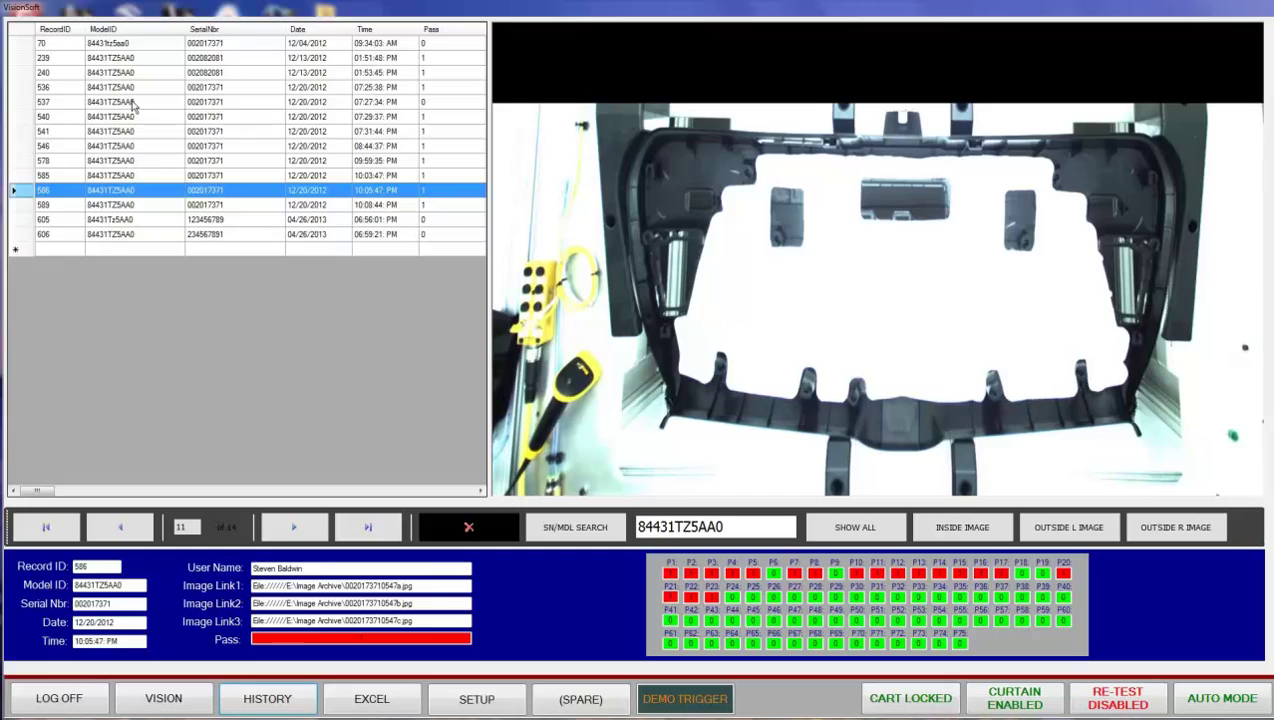
pyautogui.press('Up')
pyautogui.press('Up')
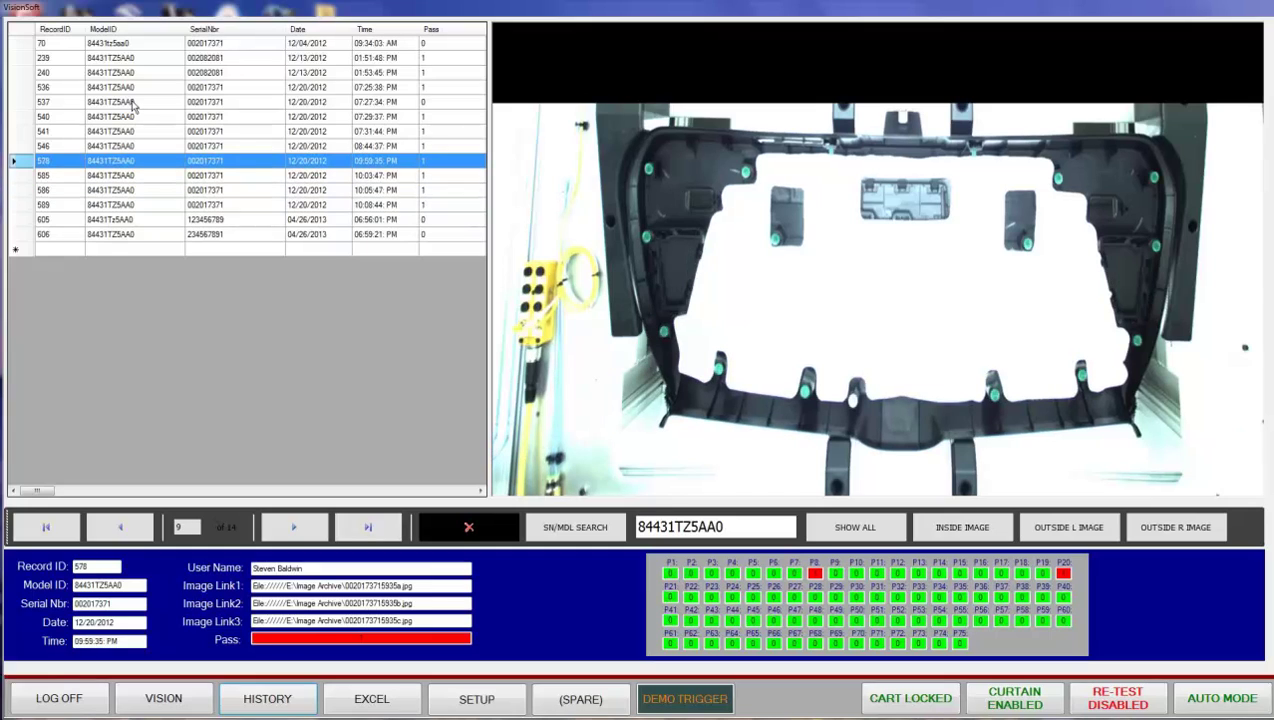
pyautogui.press('Up')
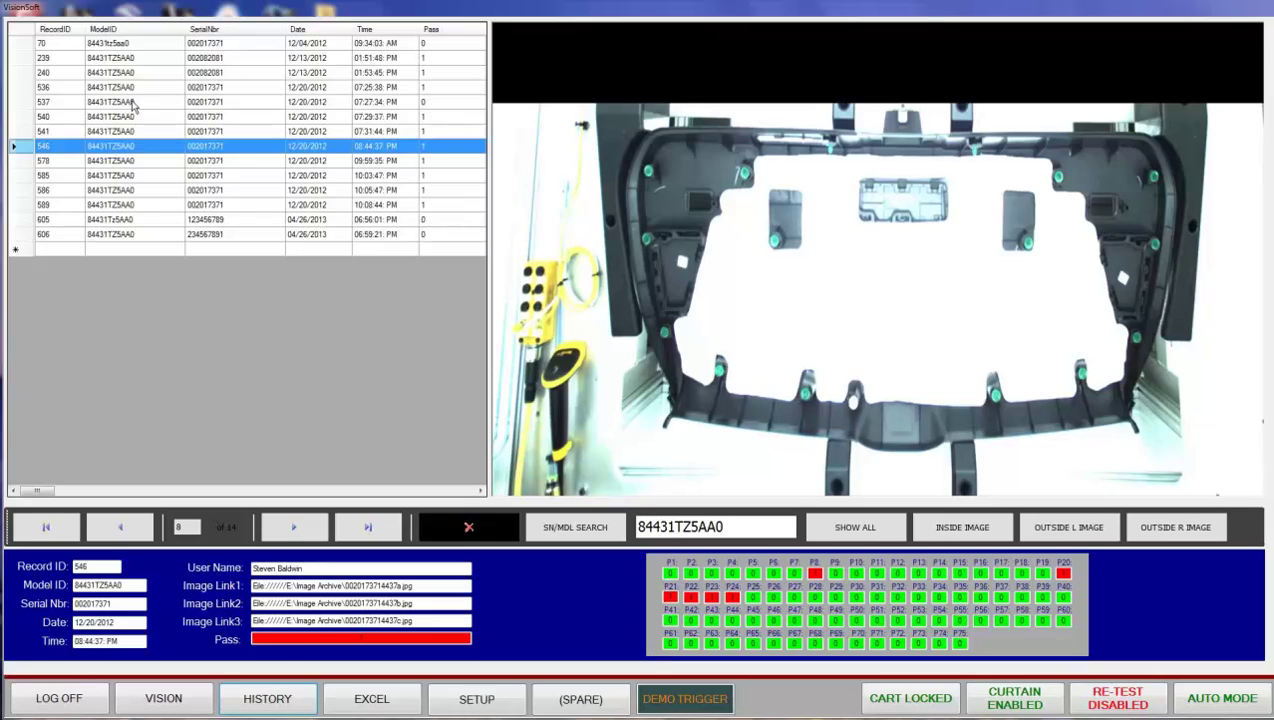
pyautogui.press('Up')
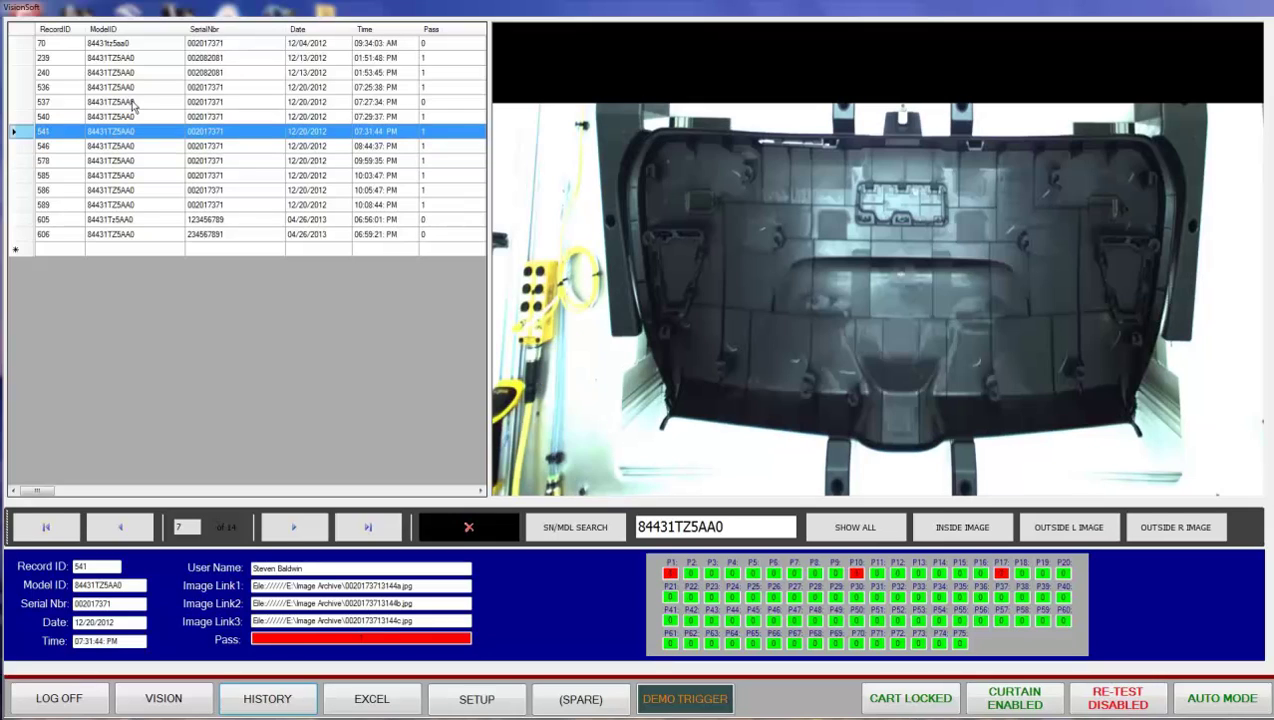
pyautogui.press('Up')
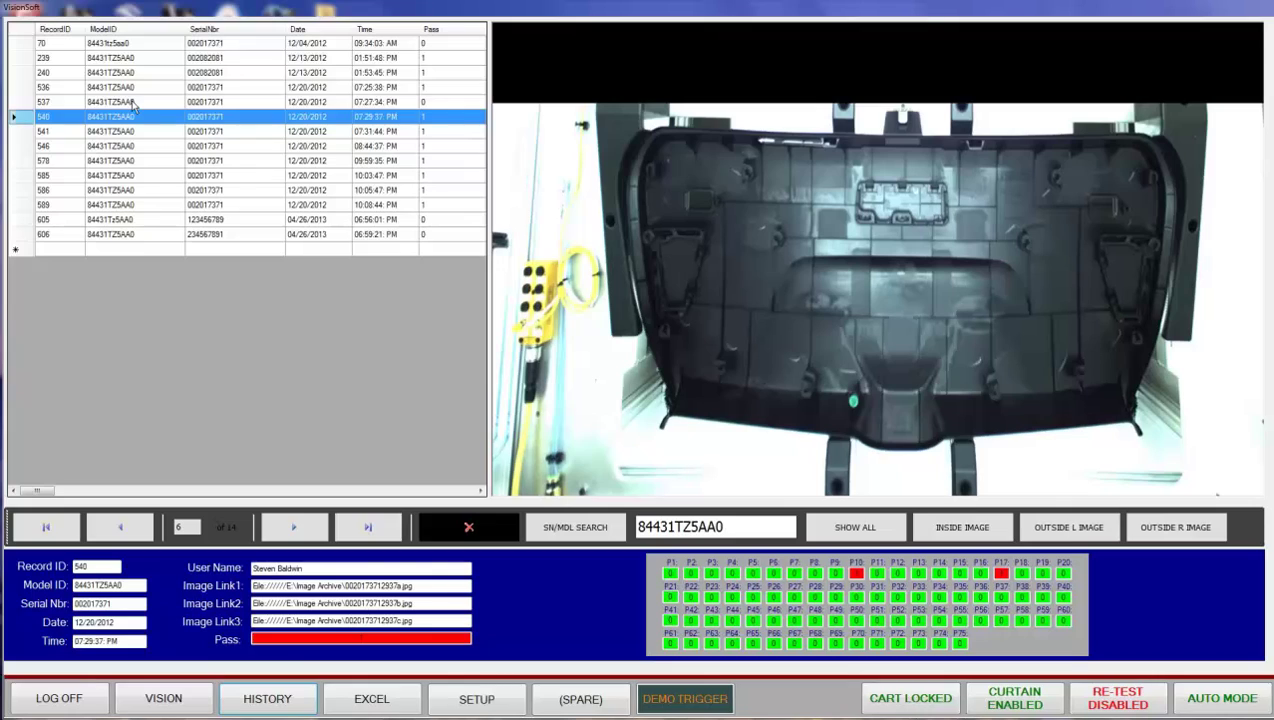
pyautogui.press('Up')
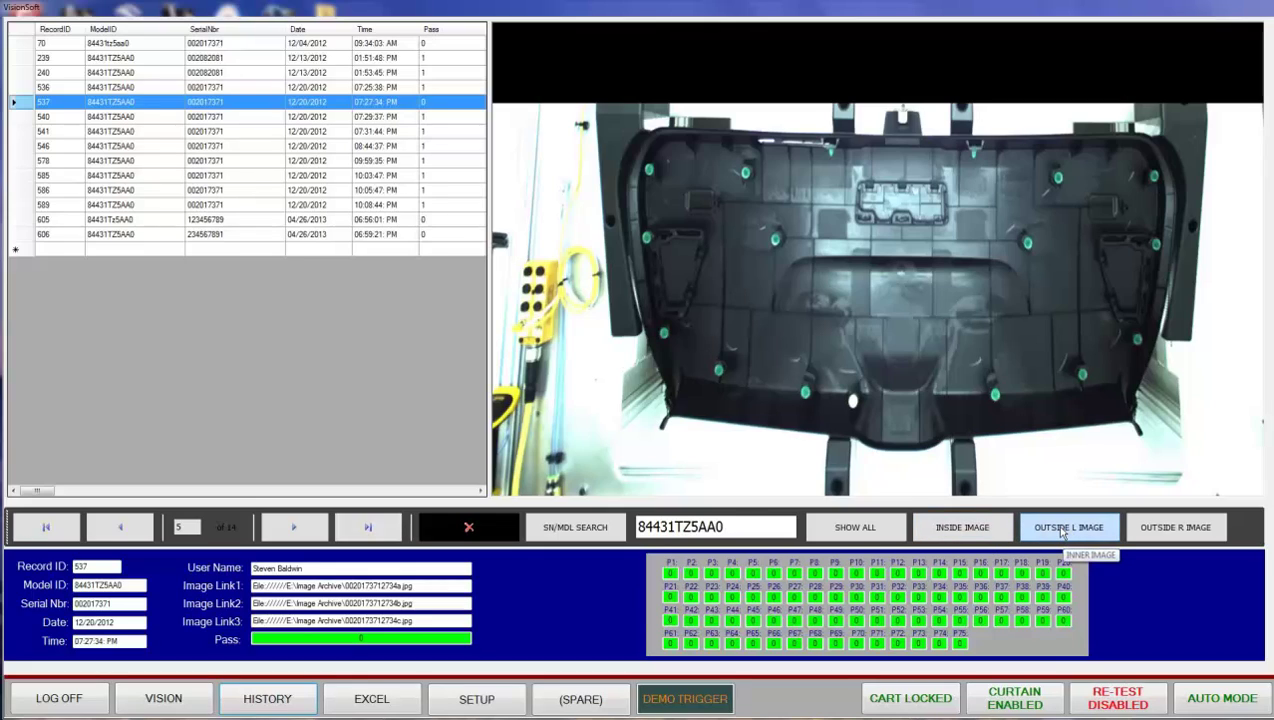
# - View record 537's outside left and right door images, then reload all 603 records
pyautogui.click(1063, 533)
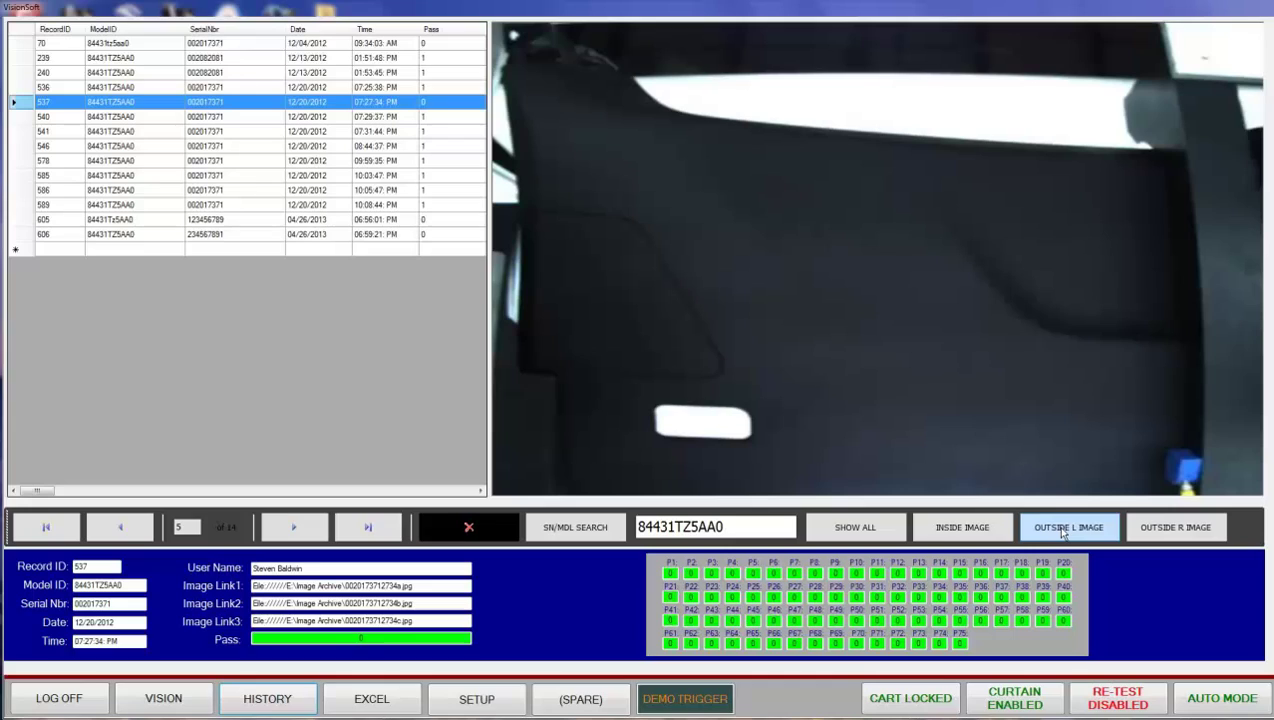
pyautogui.click(1167, 531)
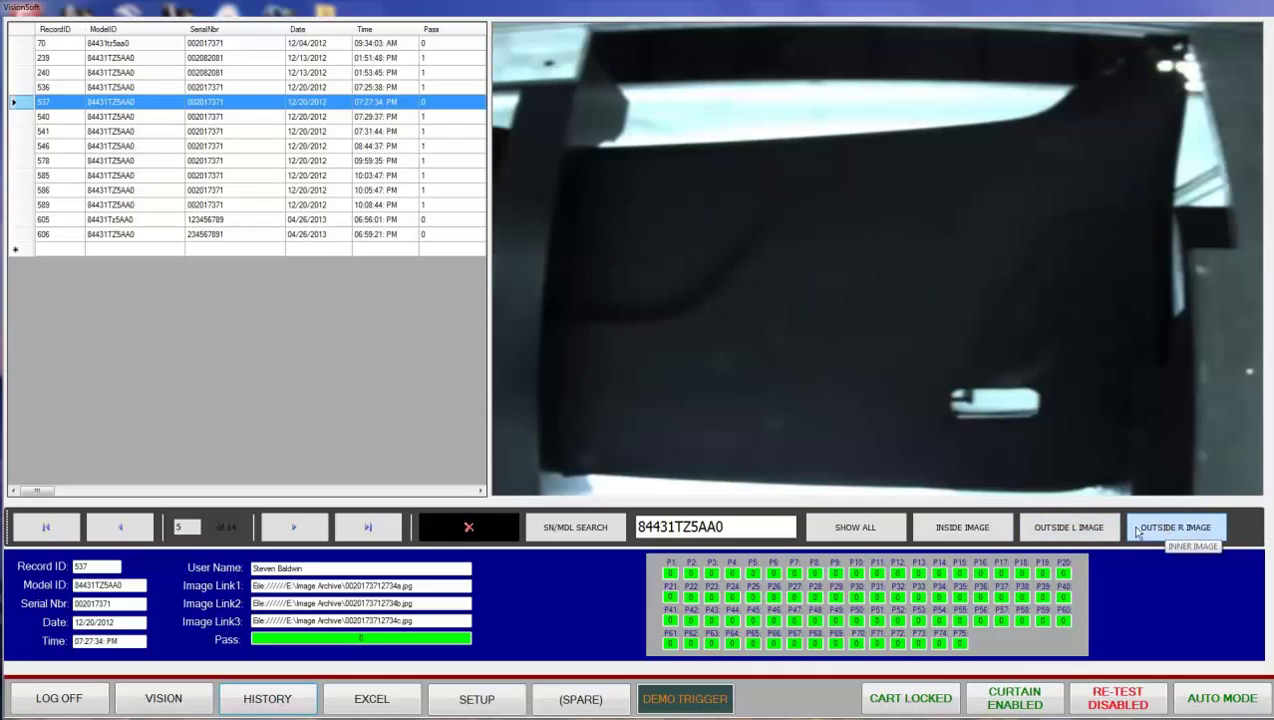
pyautogui.click(1077, 530)
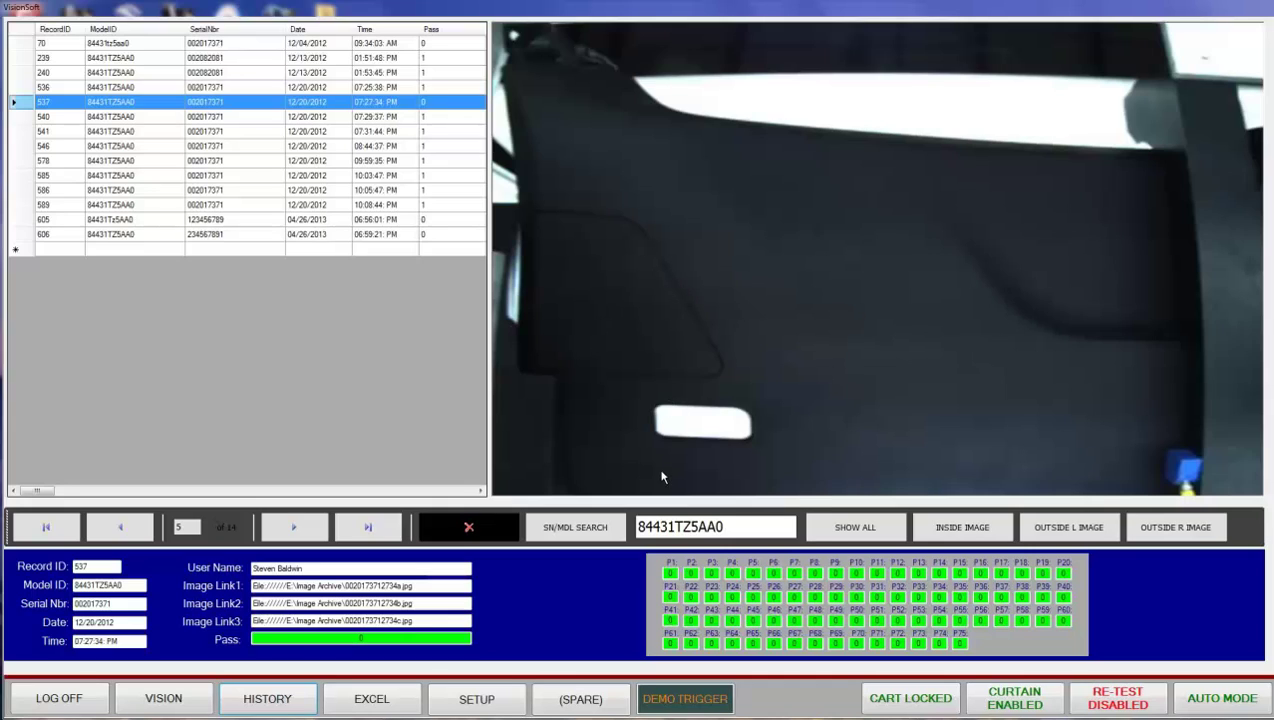
pyautogui.click(853, 538)
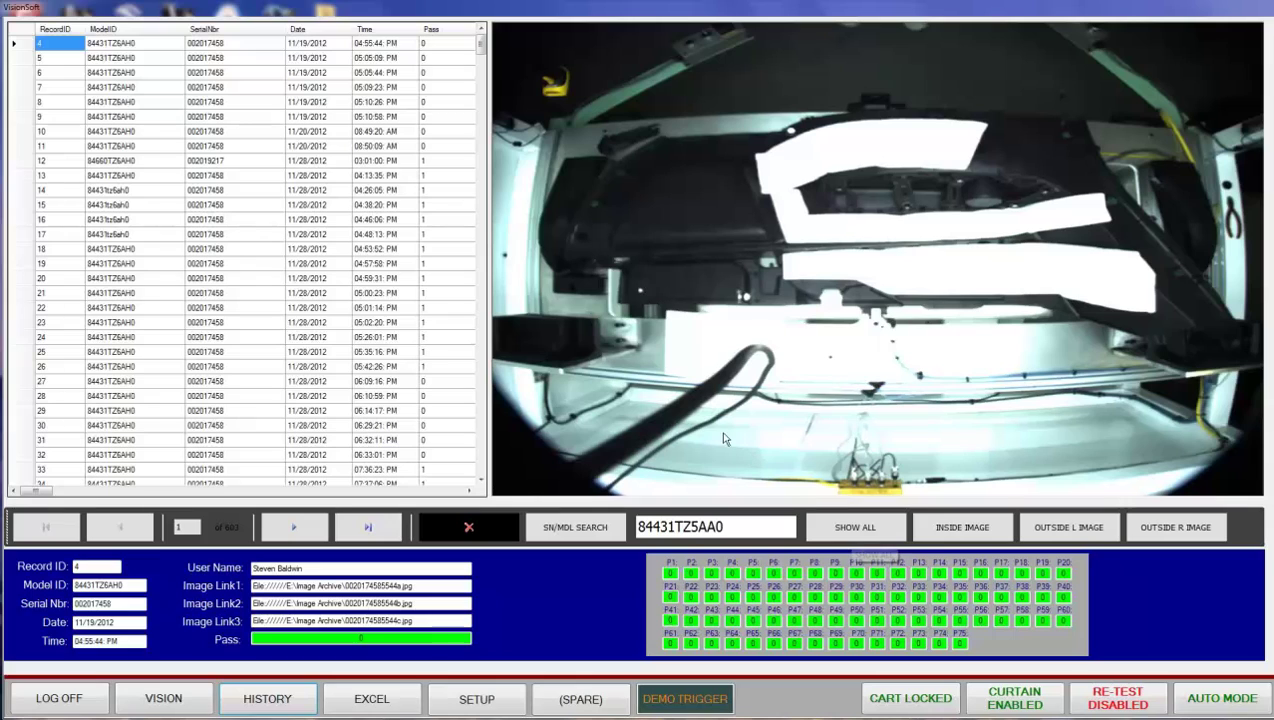
pyautogui.moveTo(487, 50); pyautogui.dragTo(480, 245)
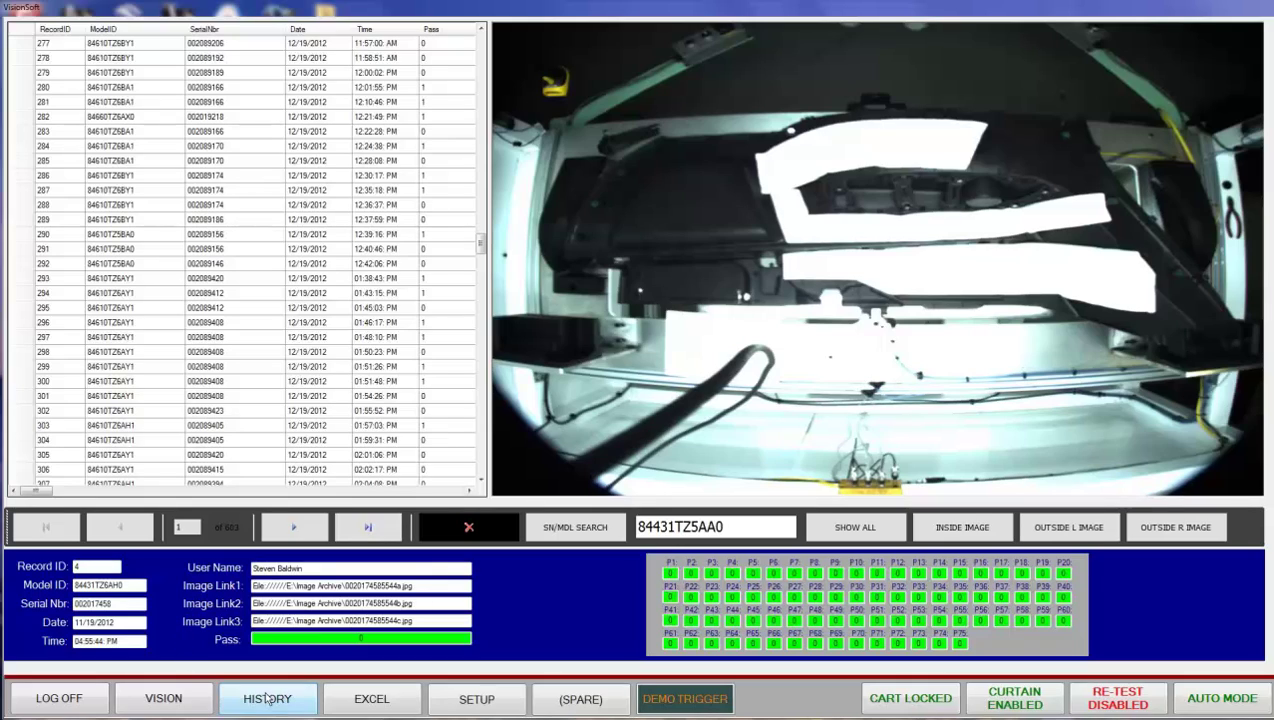
# - On the model setup screen, display the grey right-side panel model 84610TZ5BA0
pyautogui.click(468, 704)
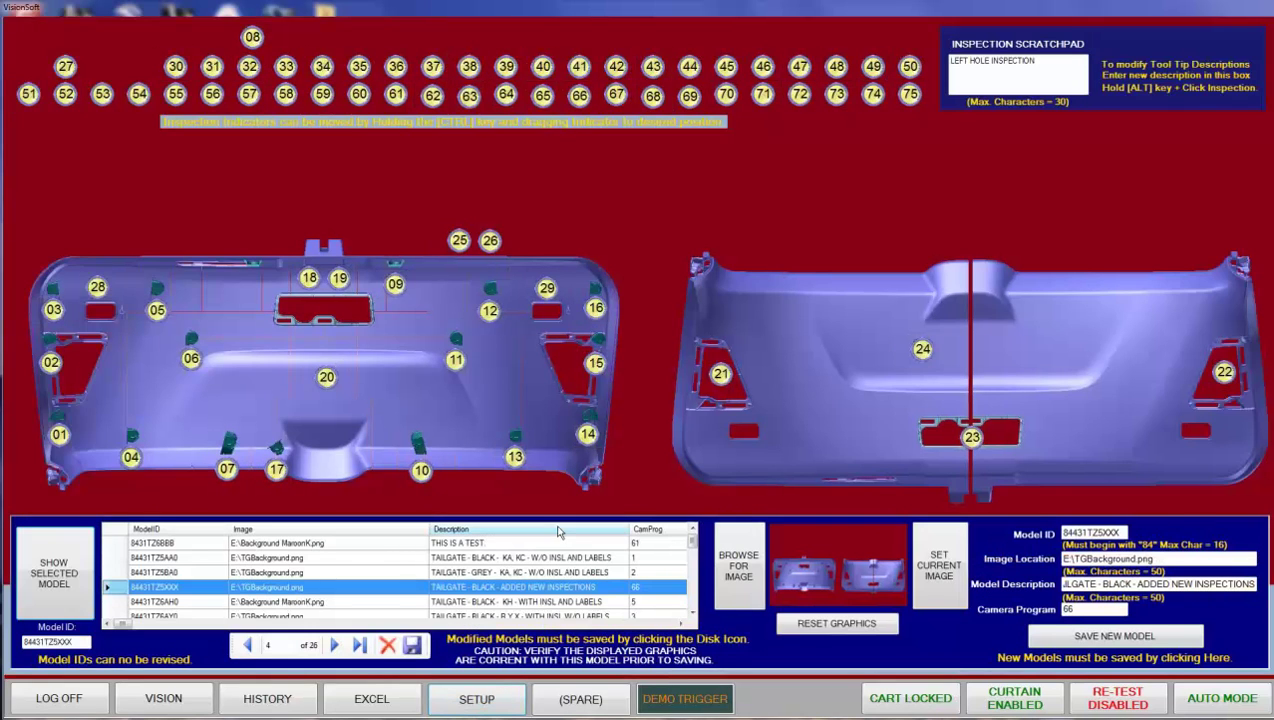
pyautogui.scroll(-3, 693, 543)
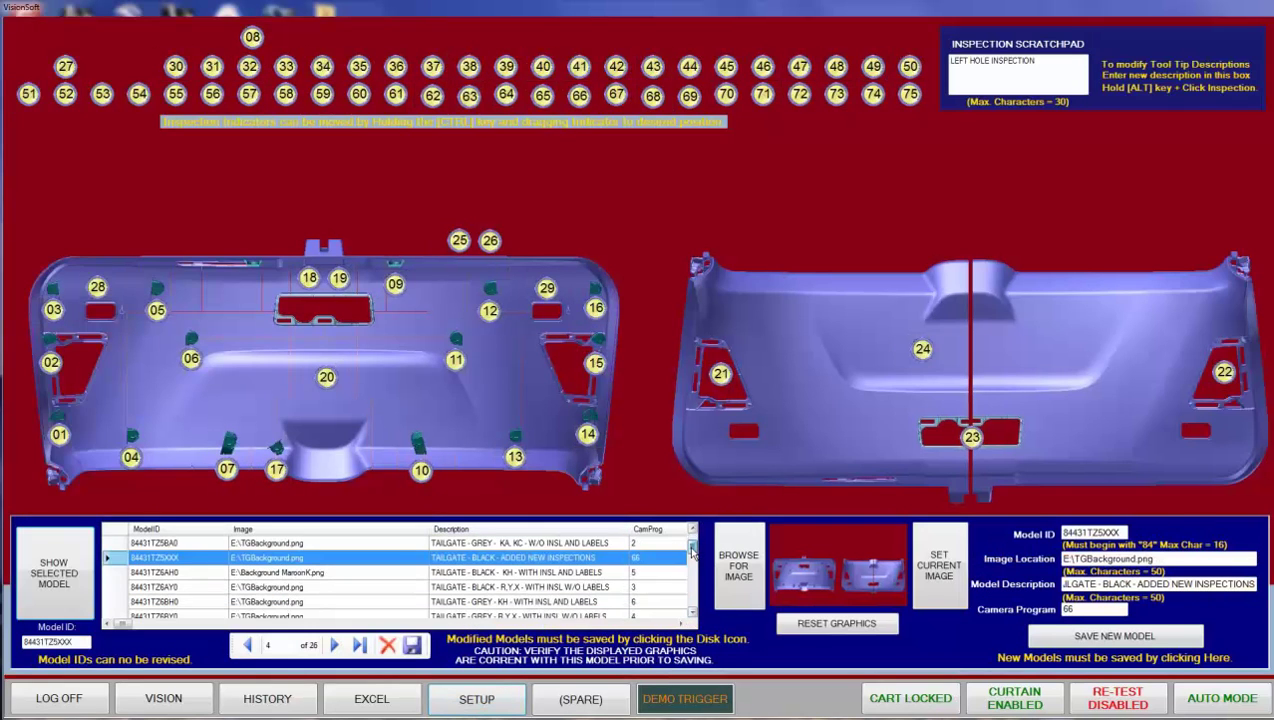
pyautogui.scroll(2, 694, 545)
pyautogui.scroll(-6, 693, 545)
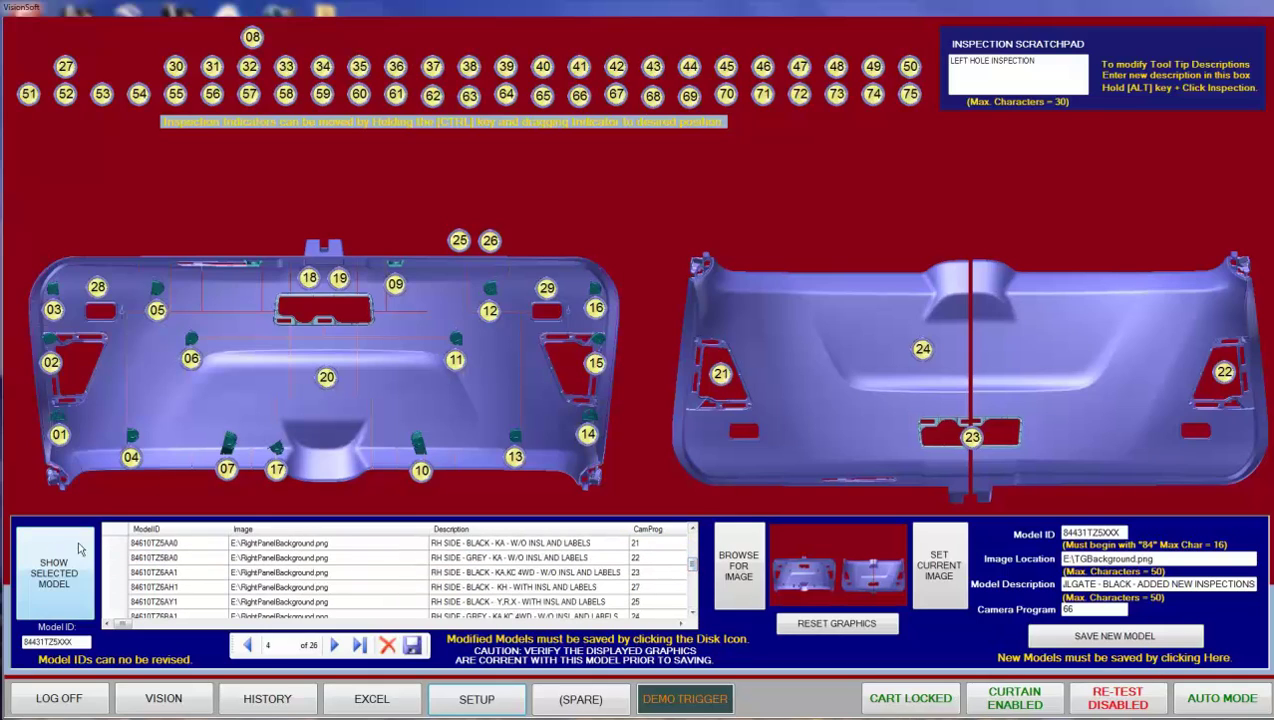
pyautogui.click(116, 558)
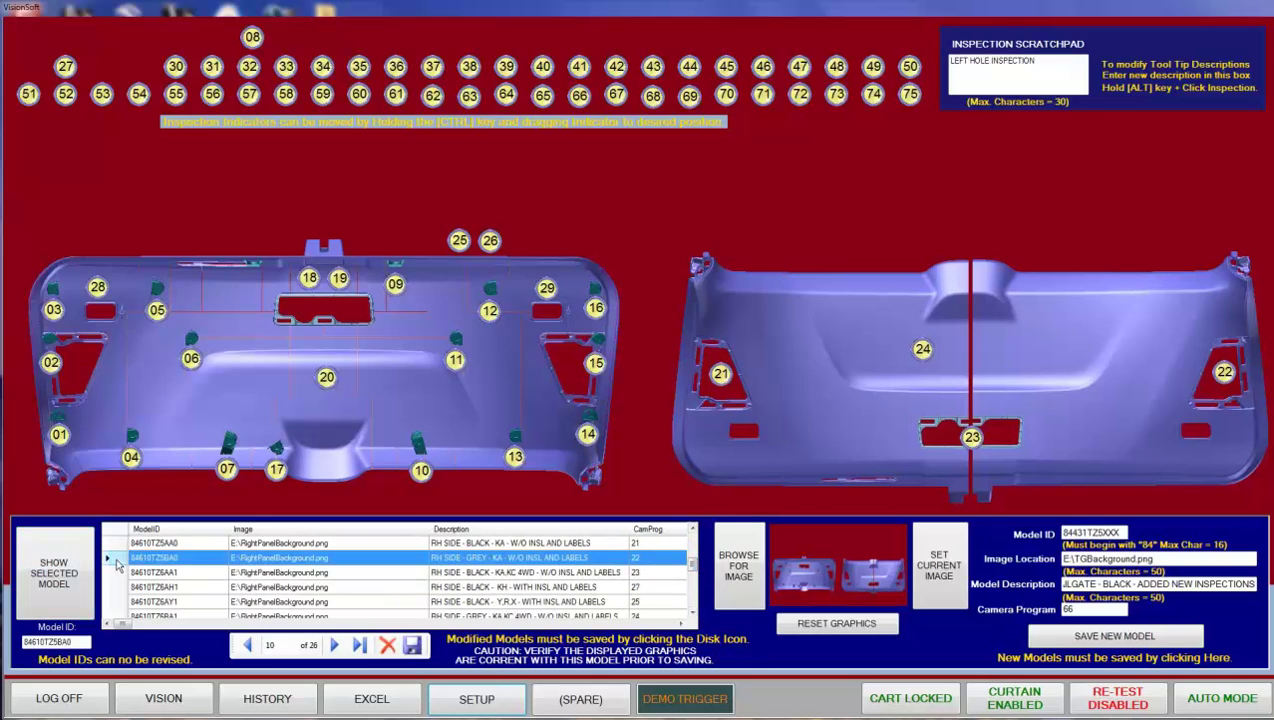
pyautogui.click(52, 574)
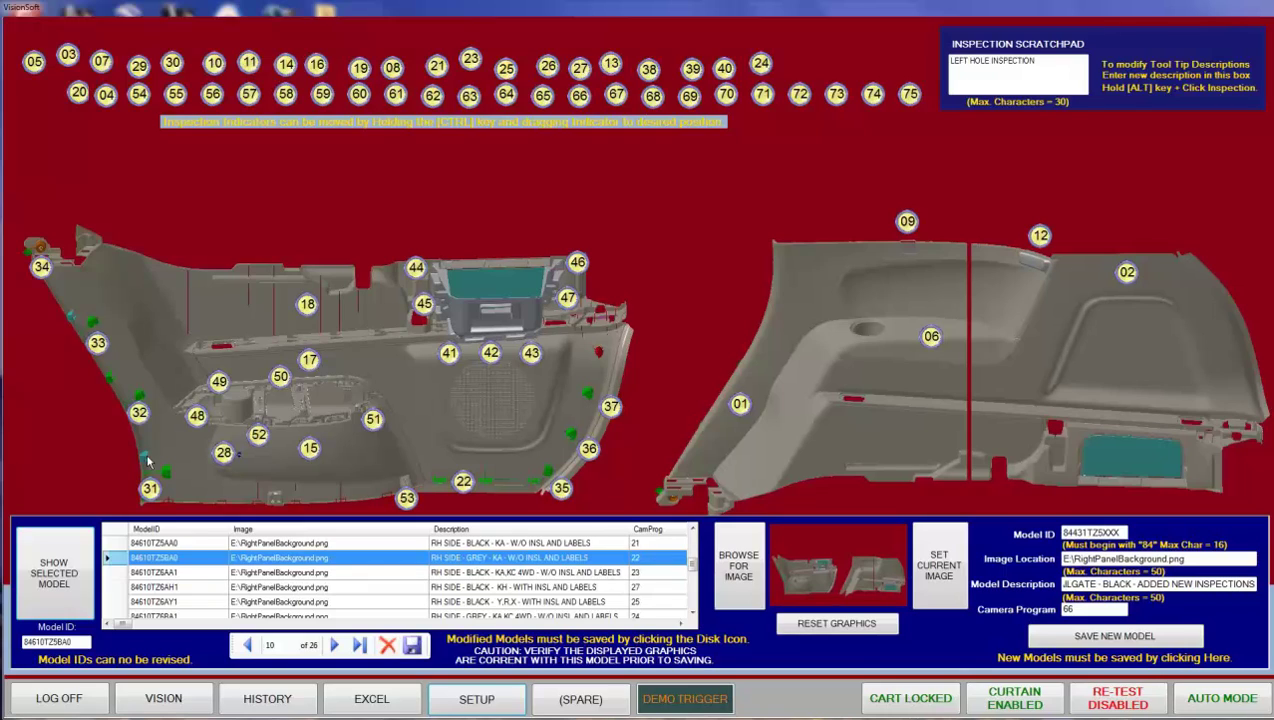
# - Display black left-side panel model 84660TZ5AA1 with its numbered inspection indicators
pyautogui.moveTo(691, 565); pyautogui.dragTo(691, 569)
pyautogui.click(691, 569)
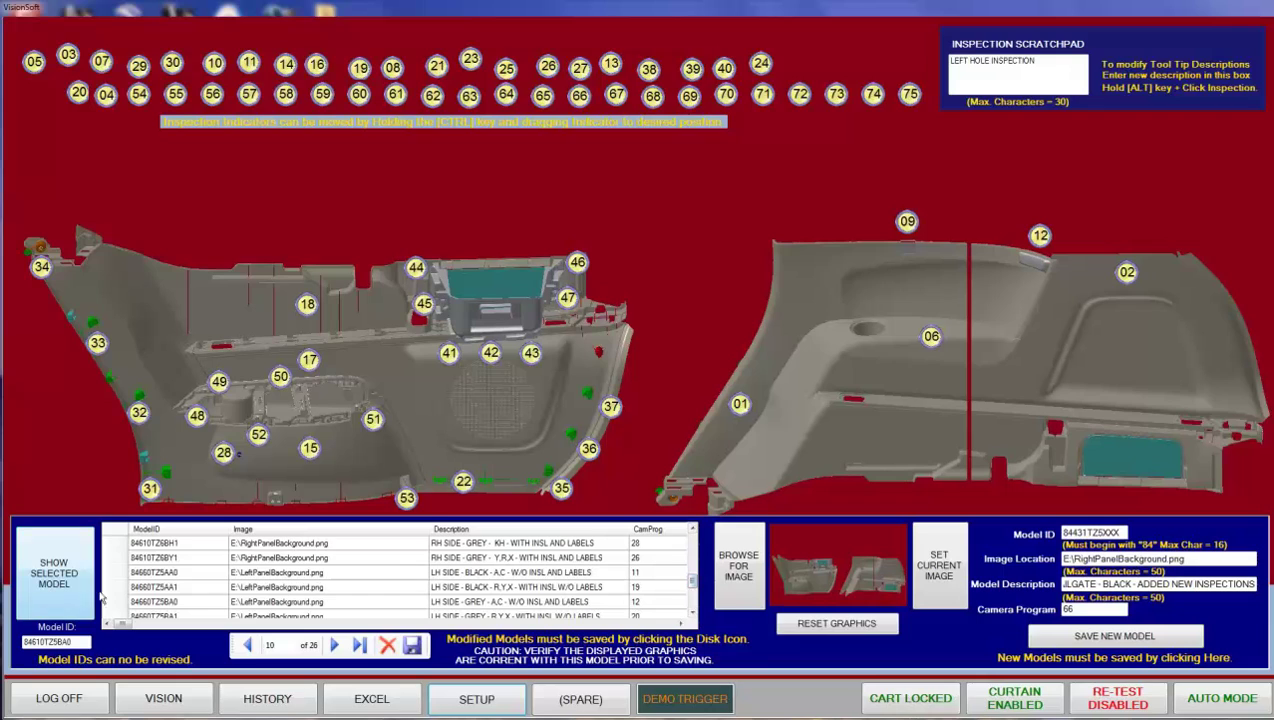
pyautogui.click(110, 588)
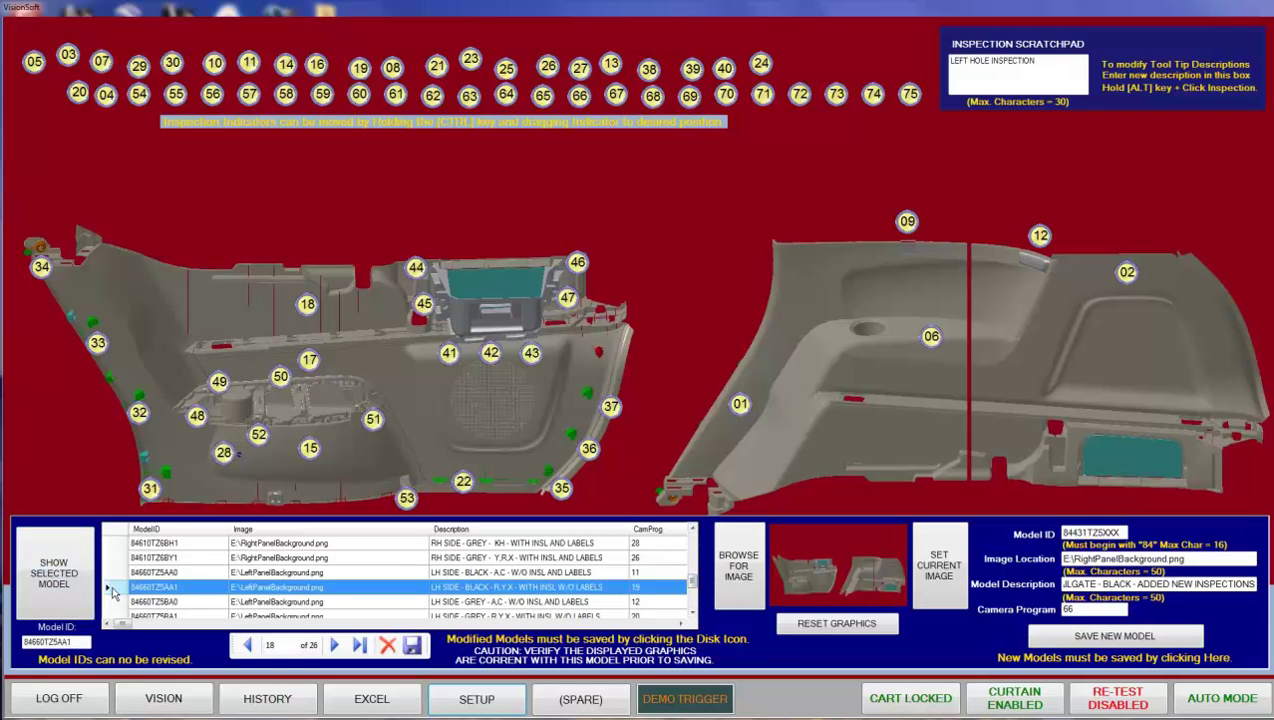
pyautogui.click(56, 582)
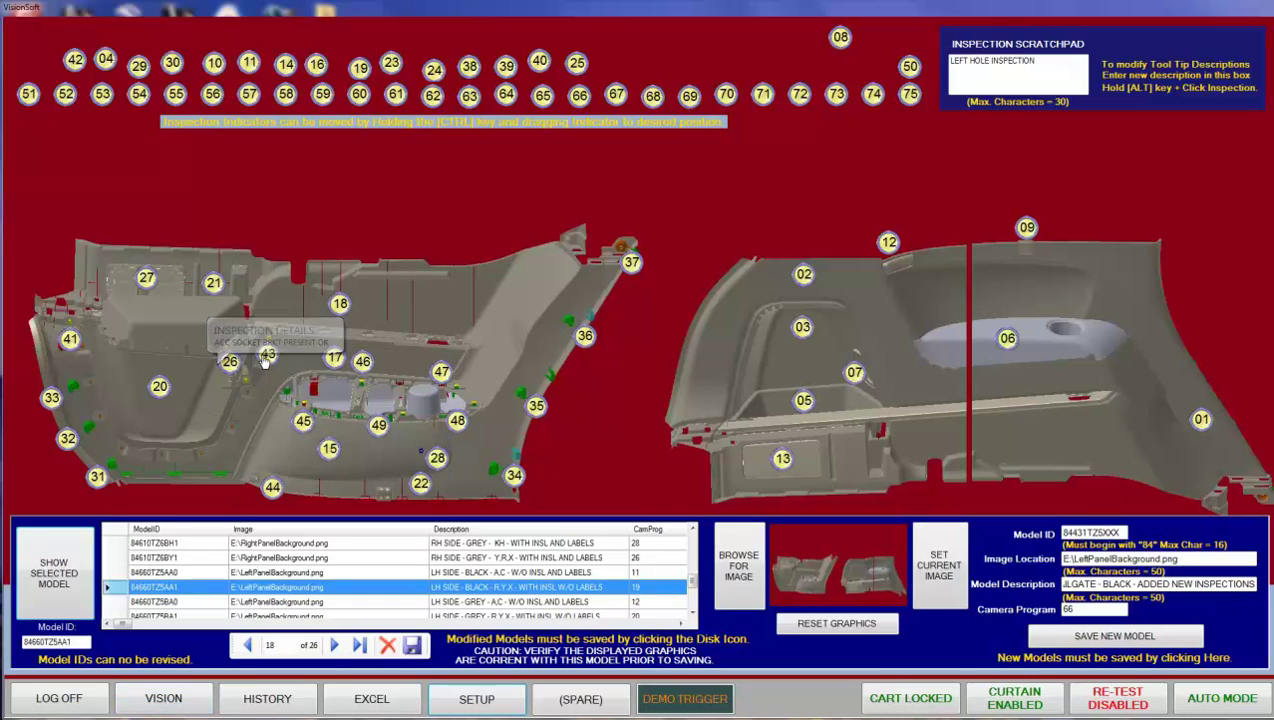
# - Read the details of several inspection markers, then return to the live vision screen
pyautogui.moveTo(268, 361)
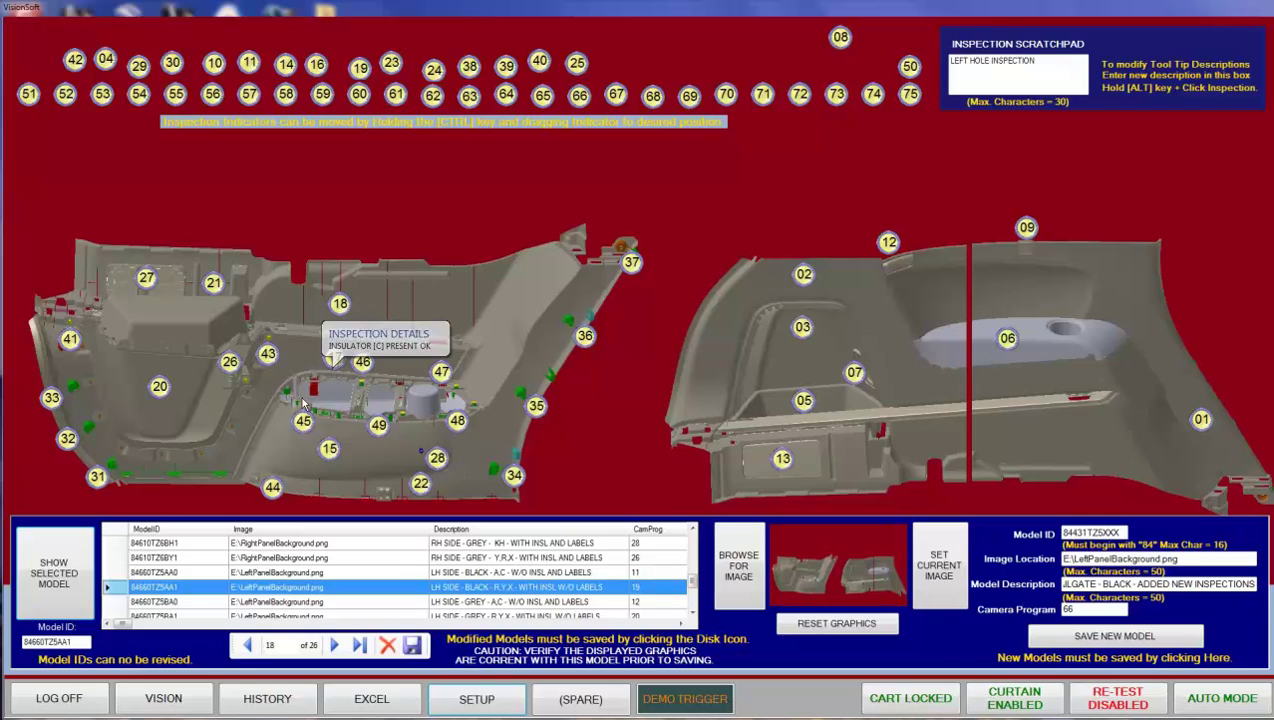
pyautogui.moveTo(378, 433)
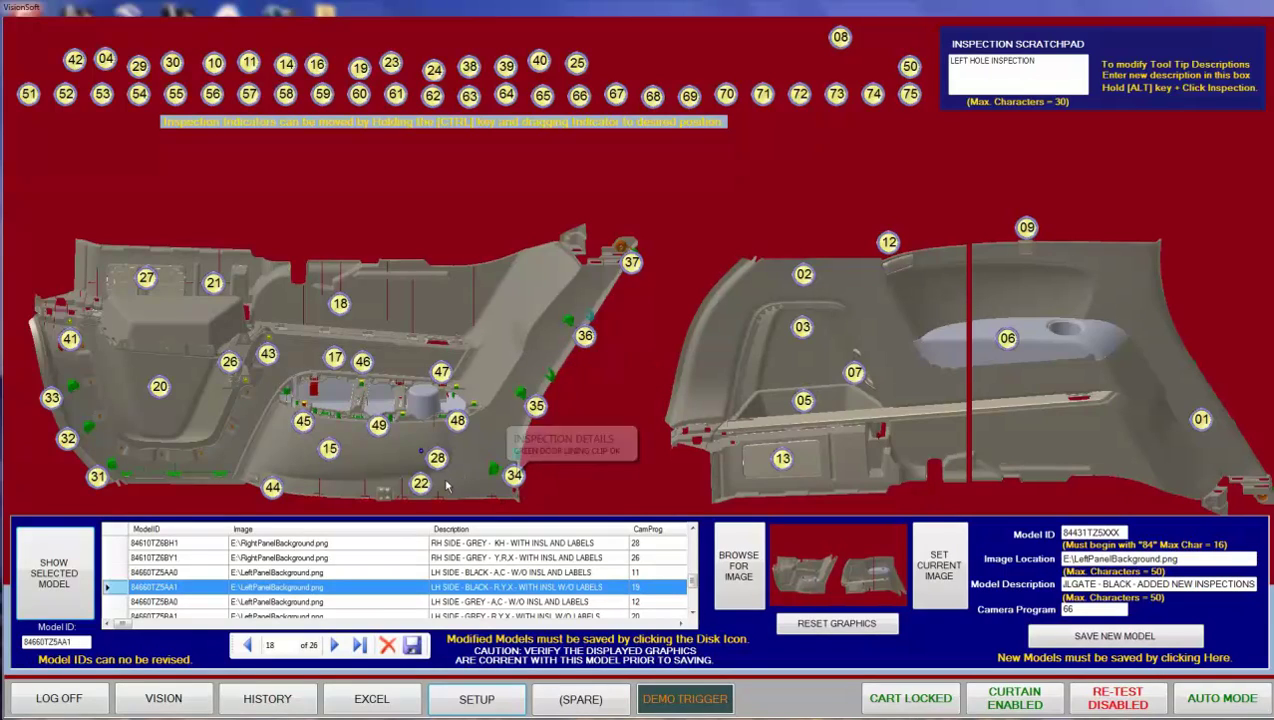
pyautogui.moveTo(422, 485)
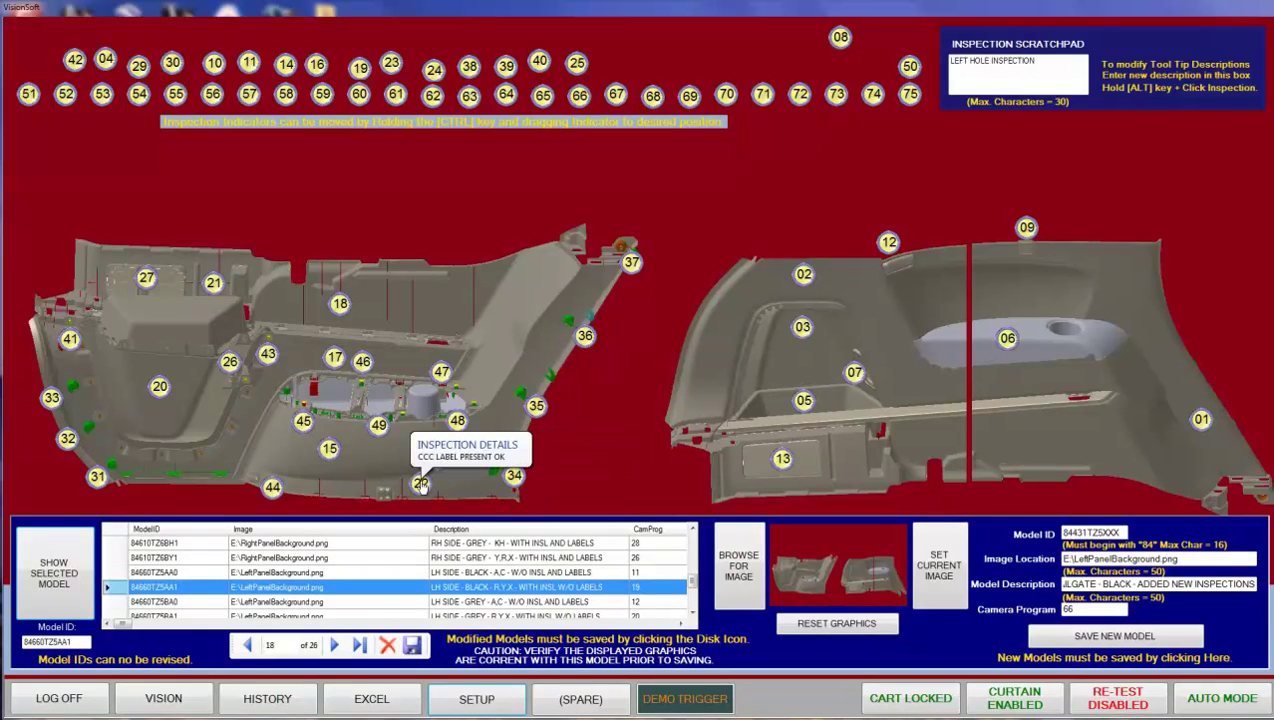
pyautogui.click(141, 697)
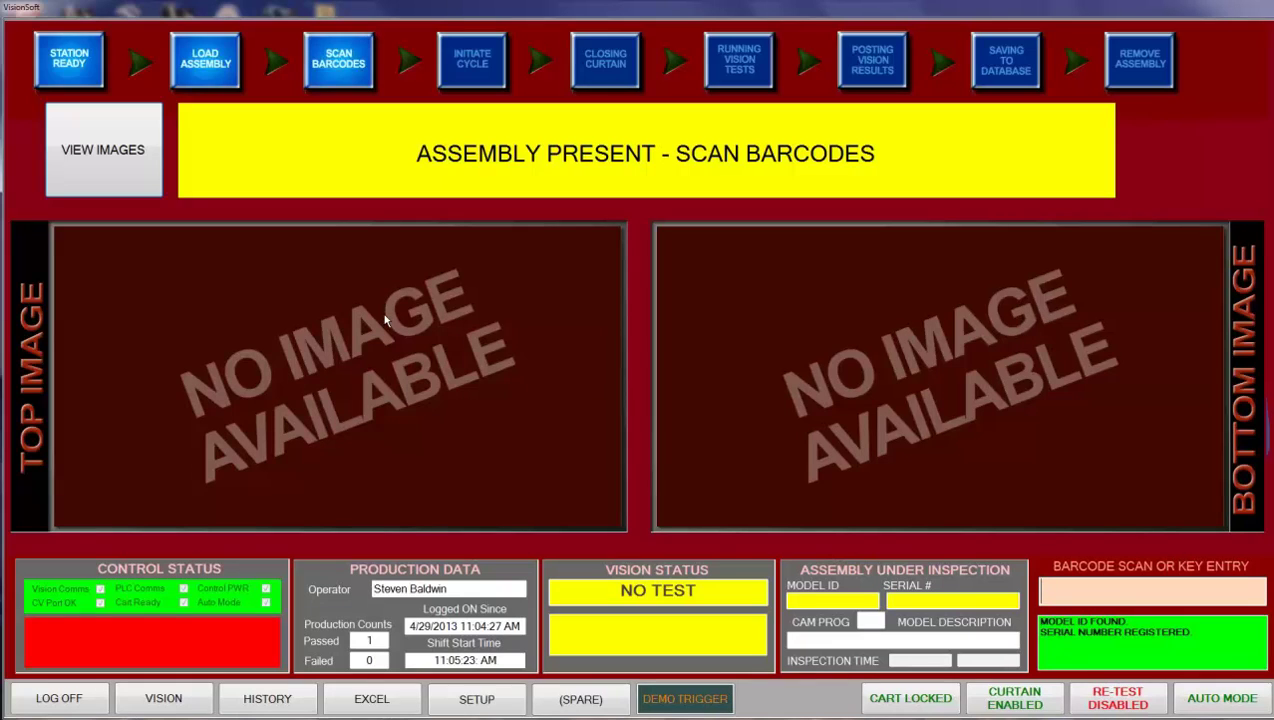
# - Export the inspection records to the VisionSoft_201304 Excel workbook and browse down the data
pyautogui.click(374, 700)
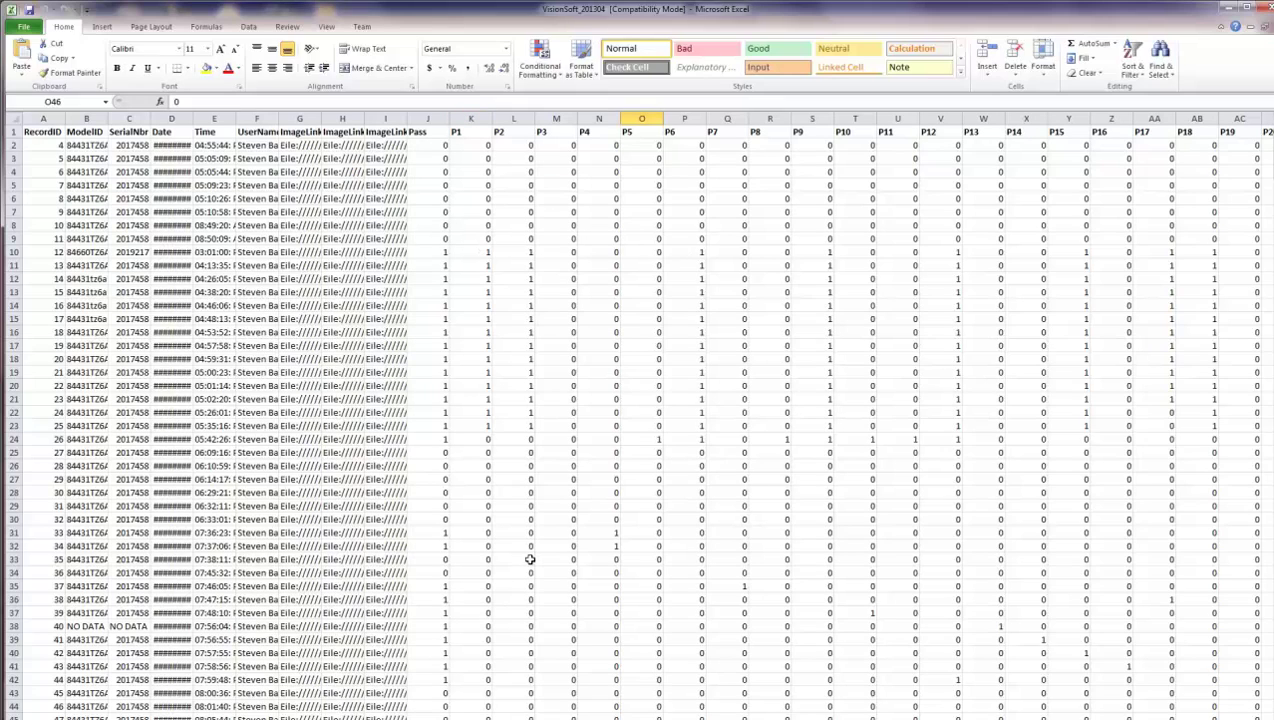
pyautogui.click(845, 636)
pyautogui.scroll(-4, 843, 632)
pyautogui.press('Down')
pyautogui.press('Down')
pyautogui.press('Down')
pyautogui.press('Down')
pyautogui.press('Down')
pyautogui.press('Down')
pyautogui.press('Down')
pyautogui.press('Down')
pyautogui.press('Down')
pyautogui.press('Down')
pyautogui.press('Down')
pyautogui.press('Down')
pyautogui.press('Down')
pyautogui.press('Down')
pyautogui.press('Down')
pyautogui.press('Down')
pyautogui.press('Down')
pyautogui.press('Down')
pyautogui.press('Down')
pyautogui.press('Down')
pyautogui.press('Down')
pyautogui.press('Down')
pyautogui.press('Down')
pyautogui.press('Down')
pyautogui.press('Down')
pyautogui.press('Down')
pyautogui.press('Down')
pyautogui.press('Down')
pyautogui.press('Down')
pyautogui.press('Down')
pyautogui.press('Down')
pyautogui.press('Down')
pyautogui.press('Down')
pyautogui.press('Down')
pyautogui.press('Down')
pyautogui.press('Down')
pyautogui.press('Down')
pyautogui.press('Down')
pyautogui.press('Down')
pyautogui.press('Down')
pyautogui.press('Down')
pyautogui.press('Down')
pyautogui.press('Down')
pyautogui.press('Down')
pyautogui.press('Down')
pyautogui.press('Down')
pyautogui.press('Down')
pyautogui.press('Down')
pyautogui.press('Down')
pyautogui.press('Down')
pyautogui.press('Down')
pyautogui.press('Down')
pyautogui.press('Down')
pyautogui.press('Down')
pyautogui.press('Down')
pyautogui.press('Down')
pyautogui.press('Down')
pyautogui.press('Down')
pyautogui.press('Down')
pyautogui.press('Down')
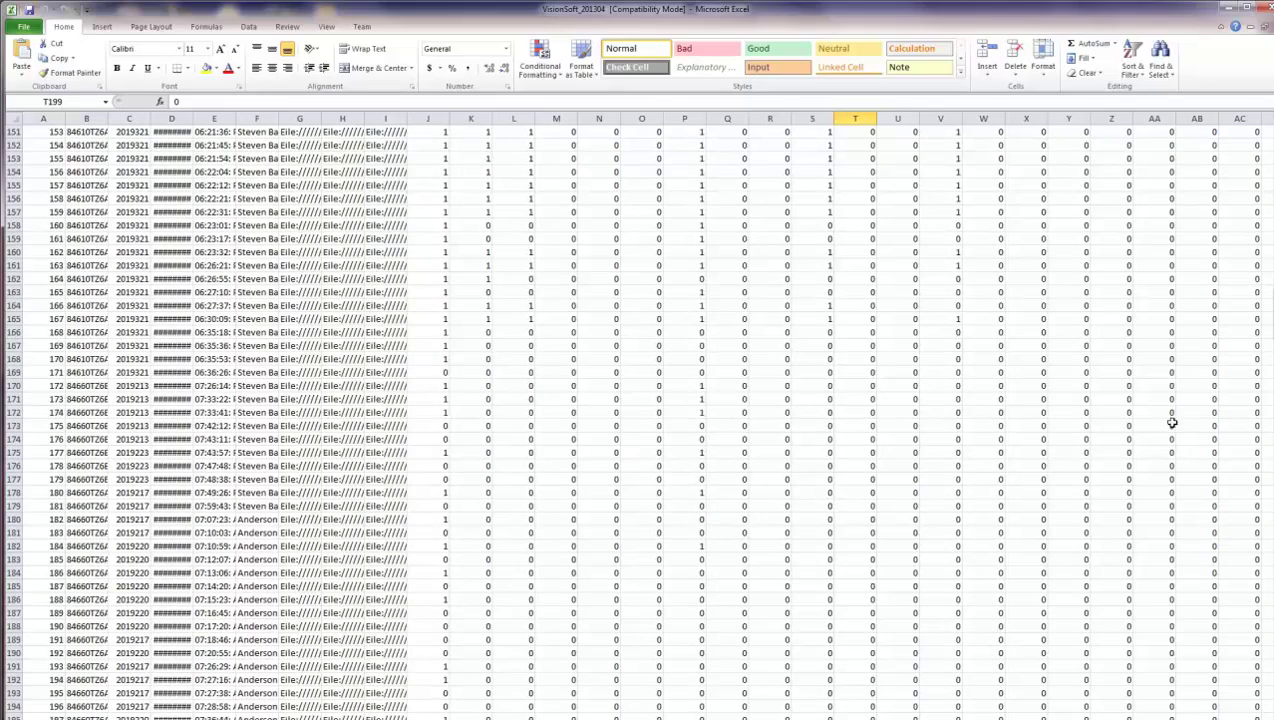
# - Reposition the Excel window and select cell J603 just below the last records
pyautogui.click(1250, 7)
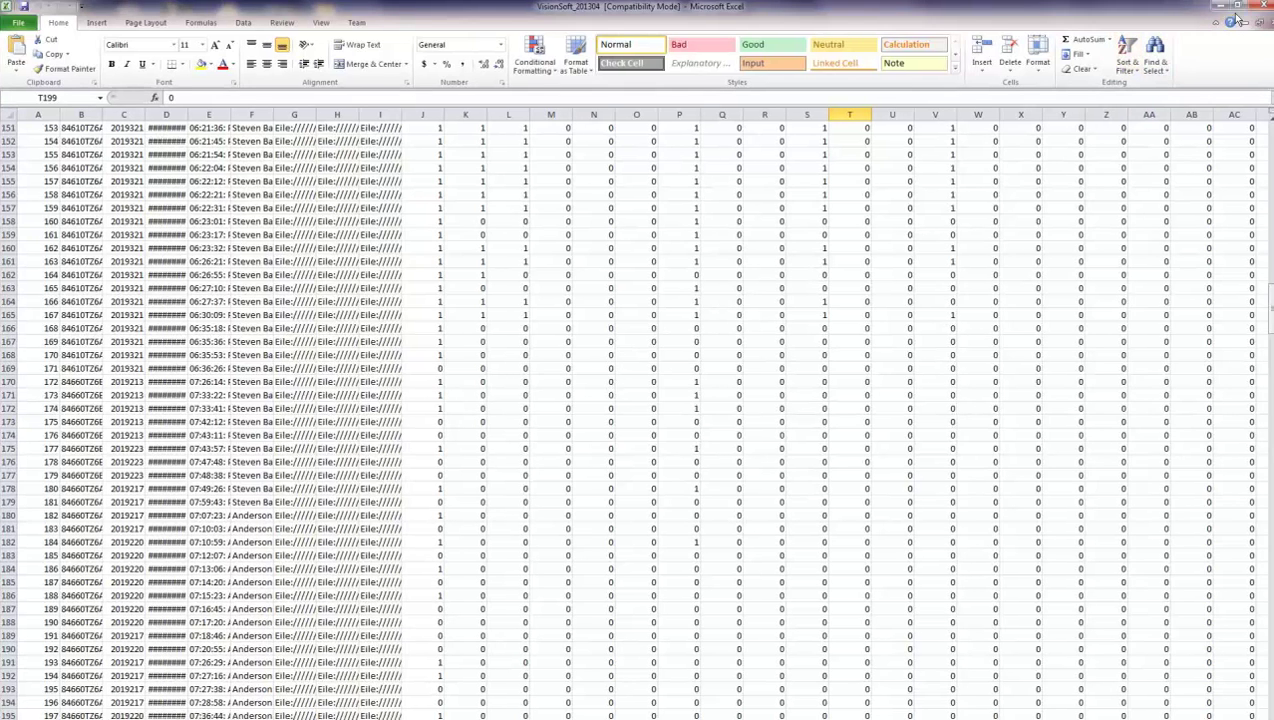
pyautogui.click(1237, 18)
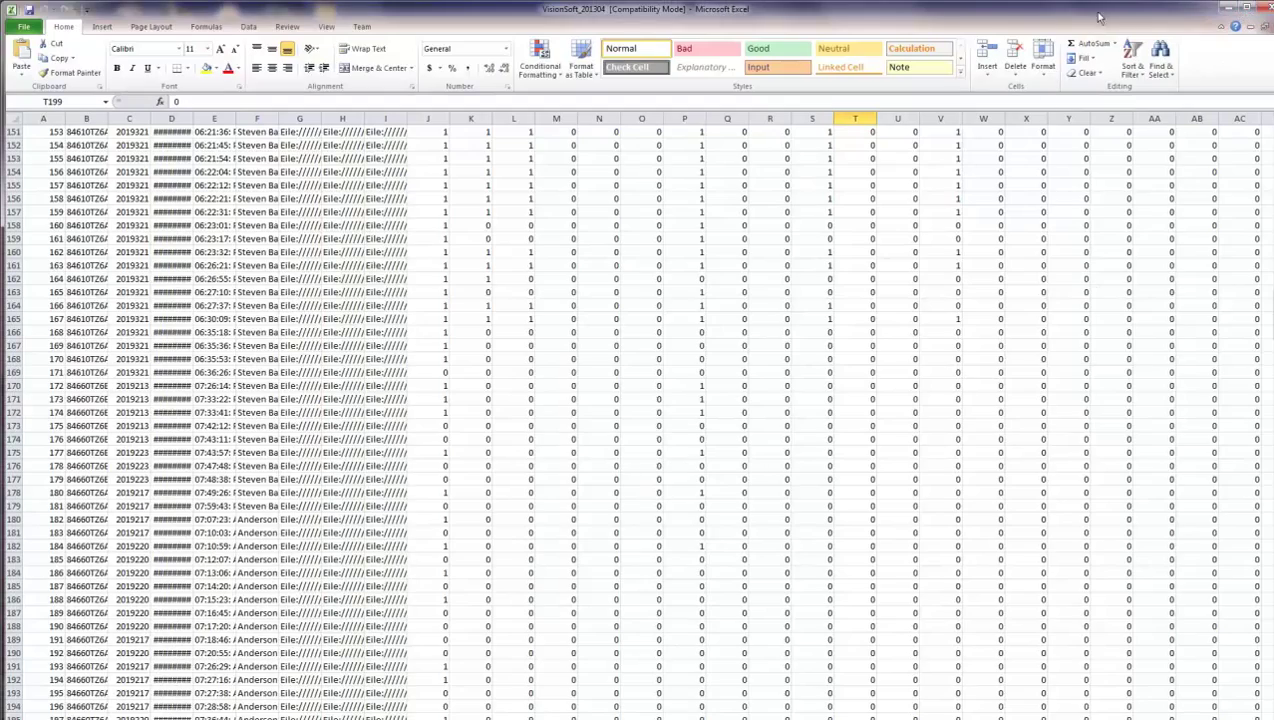
pyautogui.moveTo(1100, 12); pyautogui.dragTo(1005, 1)
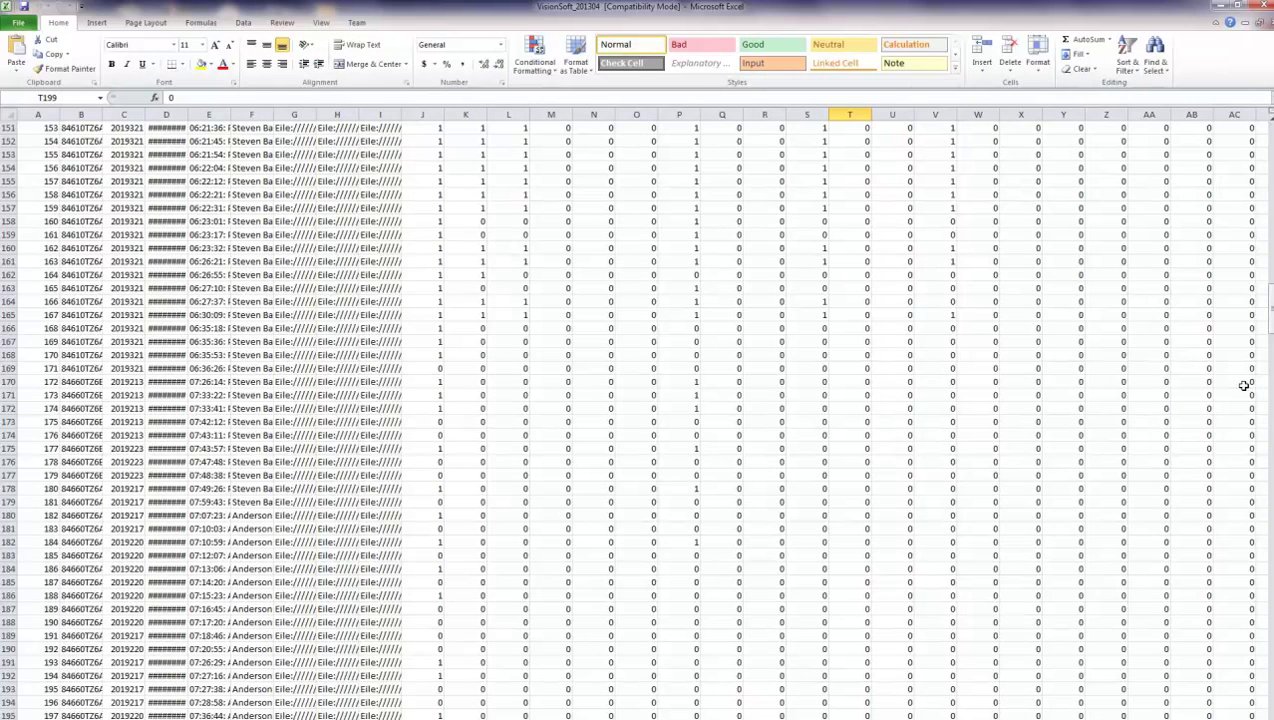
pyautogui.moveTo(1268, 297); pyautogui.dragTo(1268, 292)
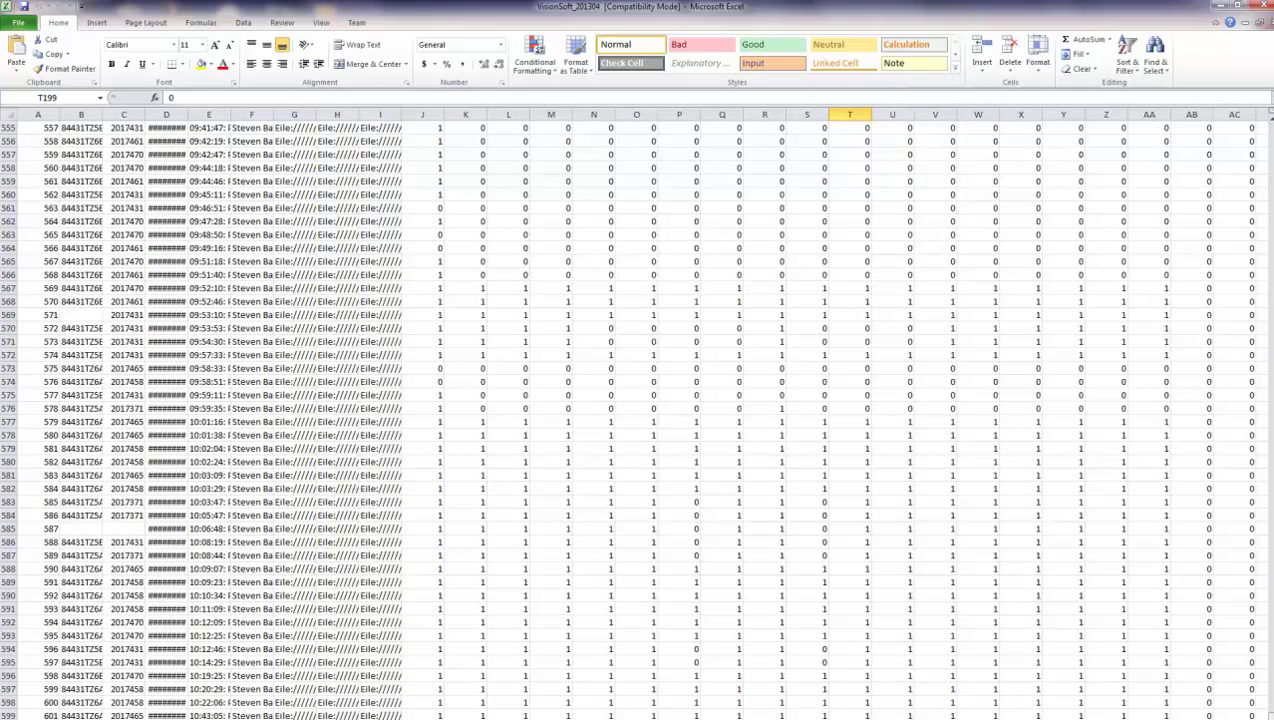
pyautogui.click(508, 719)
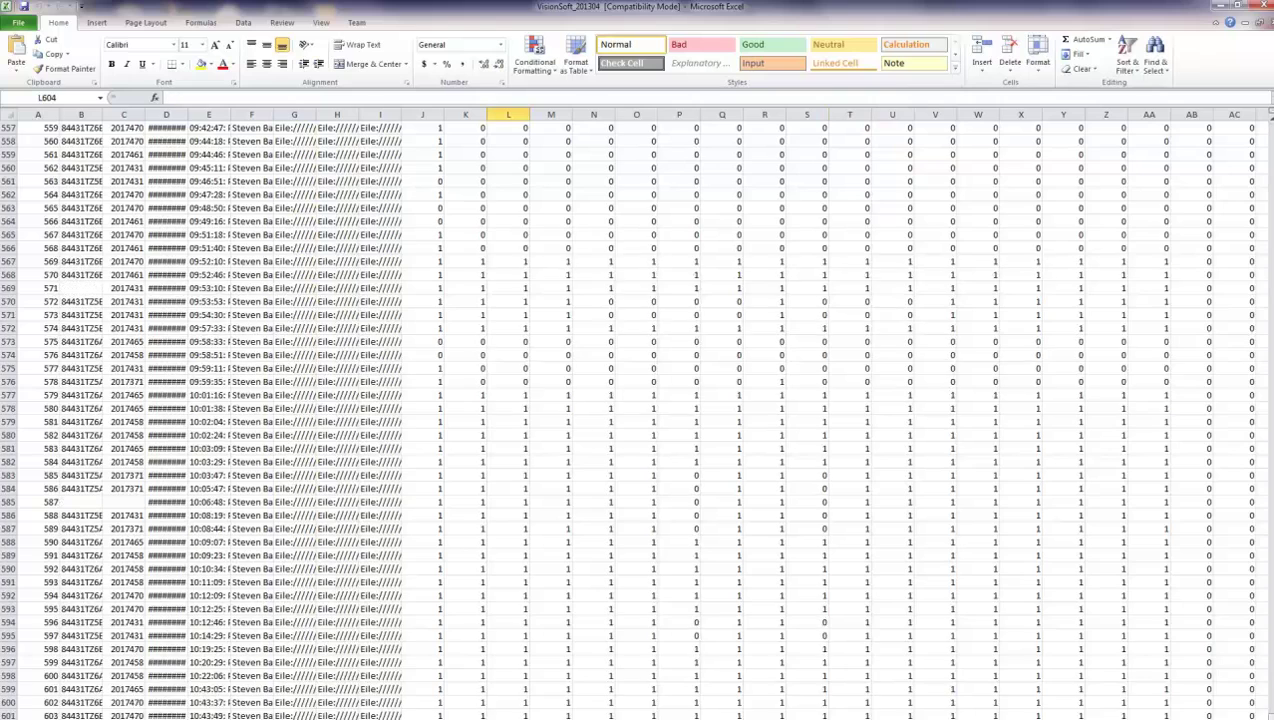
pyautogui.press('Down')
pyautogui.press('Down')
pyautogui.press('Down')
pyautogui.press('Down')
pyautogui.press('Down')
pyautogui.press('Down')
pyautogui.press('Down')
pyautogui.press('Down')
pyautogui.press('Down')
pyautogui.press('Down')
pyautogui.press('Down')
pyautogui.press('Down')
pyautogui.press('Down')
pyautogui.click(429, 598)
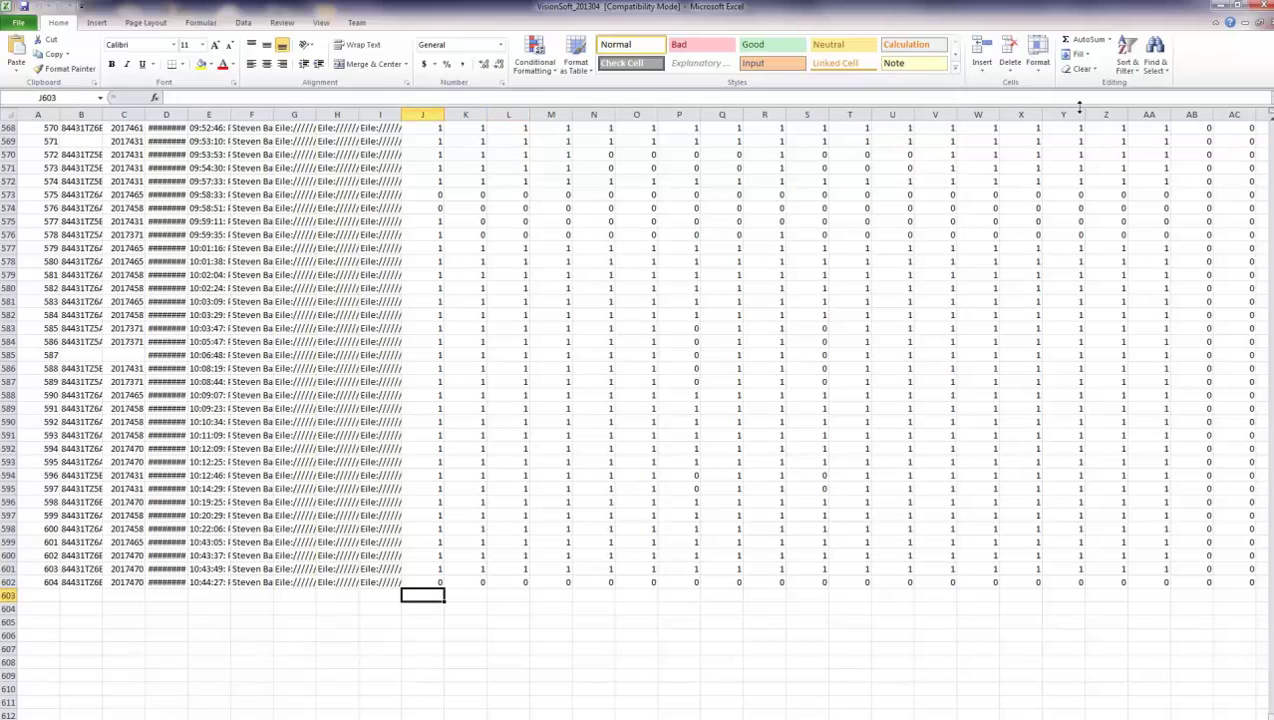
# - AutoSum the Pass column into J603 (390) and copy the formula right across row 603
pyautogui.click(1084, 44)
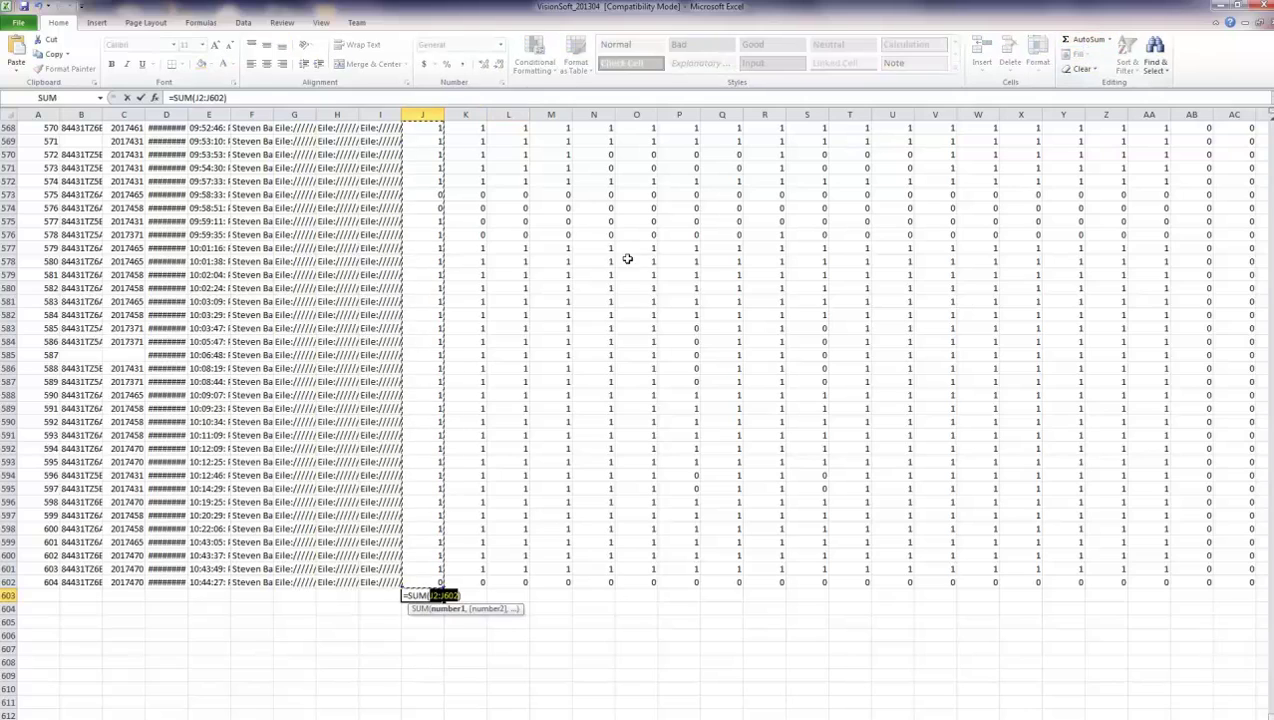
pyautogui.press('Return')
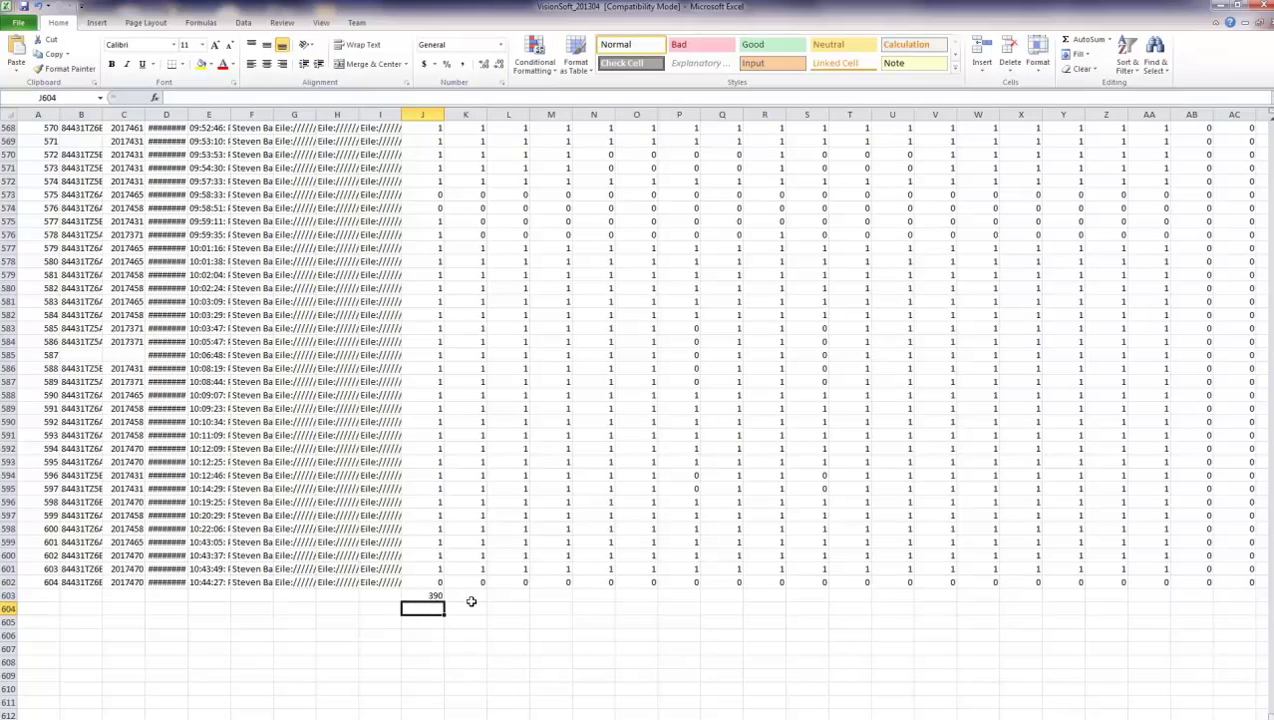
pyautogui.click(476, 594)
pyautogui.click(418, 594)
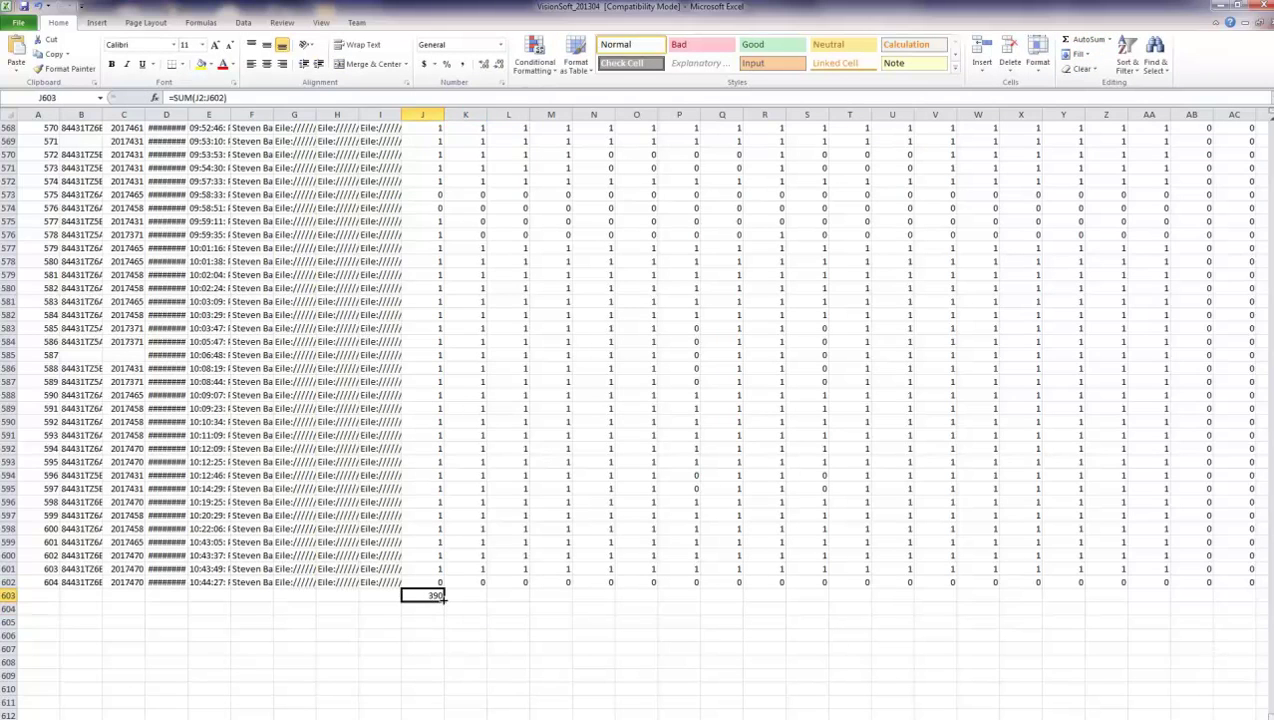
pyautogui.moveTo(444, 600); pyautogui.dragTo(1210, 596)
pyautogui.click(726, 597)
pyautogui.press('Left')
pyautogui.press('Left')
pyautogui.press('Left')
pyautogui.press('Left')
pyautogui.press('Left')
pyautogui.press('Left')
pyautogui.press('Left')
pyautogui.press('Left')
pyautogui.press('Left')
pyautogui.press('Left')
pyautogui.press('Left')
pyautogui.press('Left')
pyautogui.press('Left')
pyautogui.press('Left')
pyautogui.press('Left')
pyautogui.press('Left')
pyautogui.press('Left')
pyautogui.press('Left')
pyautogui.press('Left')
pyautogui.press('Left')
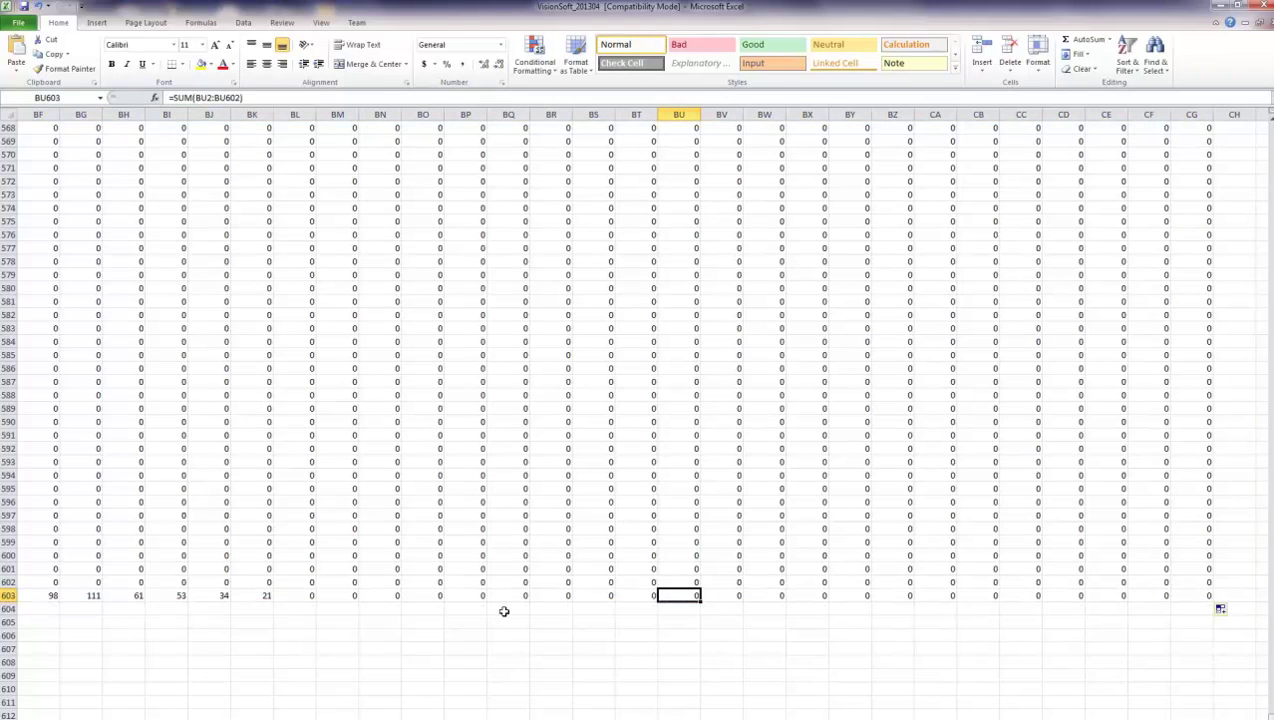
pyautogui.press('Left')
pyautogui.press('Left')
pyautogui.press('Left')
pyautogui.press('Left')
pyautogui.press('Left')
pyautogui.press('Left')
pyautogui.press('Left')
pyautogui.press('Left')
pyautogui.press('Left')
pyautogui.press('Left')
pyautogui.press('Left')
pyautogui.press('Left')
pyautogui.press('Left')
pyautogui.press('Left')
pyautogui.press('Left')
pyautogui.press('Left')
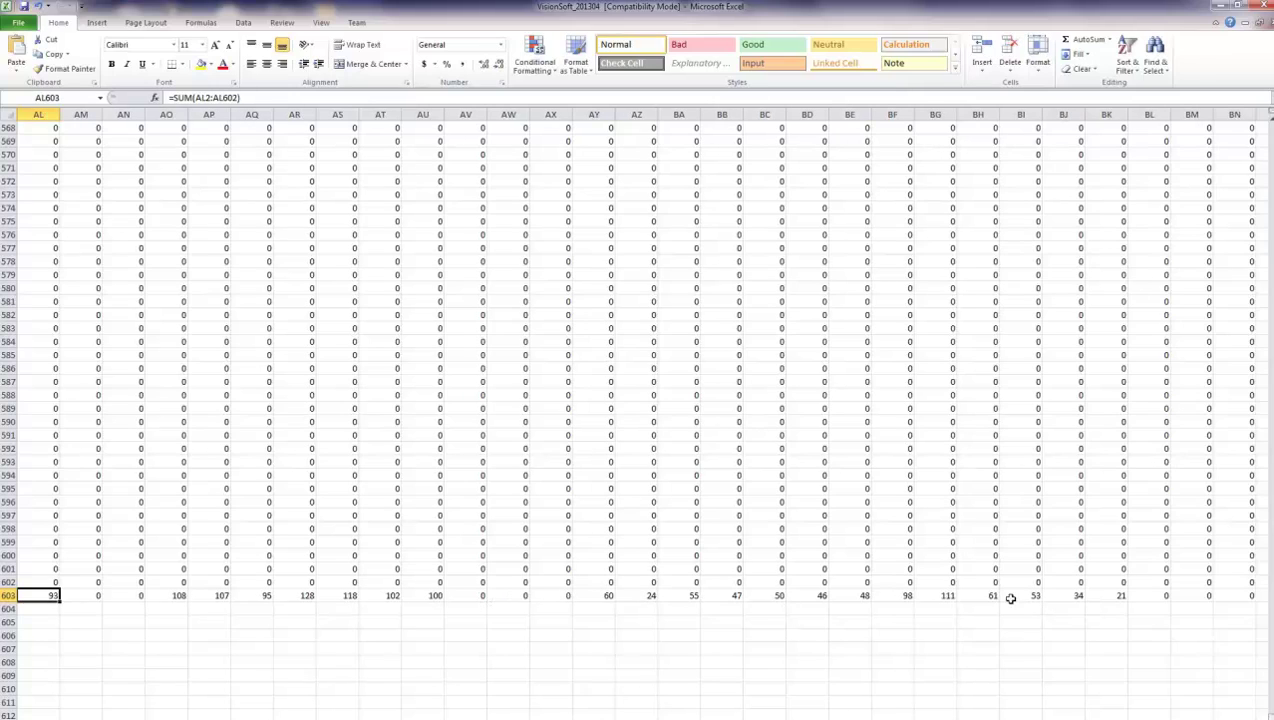
pyautogui.click(367, 595)
pyautogui.press('Left')
pyautogui.press('Left')
pyautogui.press('Left')
pyautogui.press('Left')
pyautogui.press('Left')
pyautogui.press('Left')
pyautogui.press('Left')
pyautogui.press('Left')
pyautogui.press('Left')
pyautogui.press('Left')
pyautogui.press('Left')
pyautogui.press('Left')
pyautogui.press('Left')
pyautogui.press('Left')
pyautogui.press('Left')
pyautogui.press('Left')
pyautogui.press('Left')
pyautogui.press('Left')
pyautogui.press('Left')
pyautogui.press('Left')
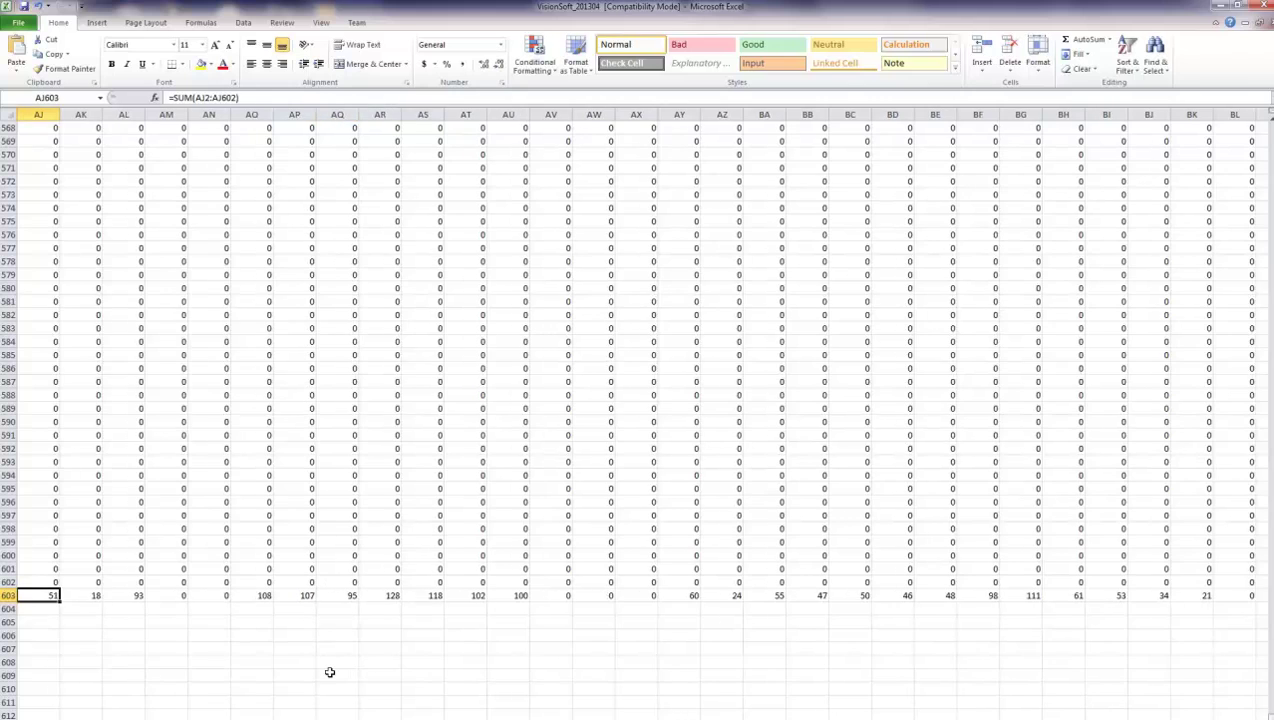
pyautogui.press('Left')
pyautogui.press('Left')
pyautogui.press('Left')
pyautogui.press('Left')
pyautogui.press('Left')
pyautogui.press('Left')
pyautogui.press('Left')
pyautogui.press('Left')
pyautogui.press('Left')
pyautogui.press('Left')
pyautogui.press('Left')
pyautogui.press('Left')
pyautogui.press('Left')
pyautogui.press('Left')
pyautogui.press('Left')
pyautogui.press('Left')
pyautogui.press('Left')
pyautogui.press('Left')
pyautogui.press('Left')
pyautogui.press('Left')
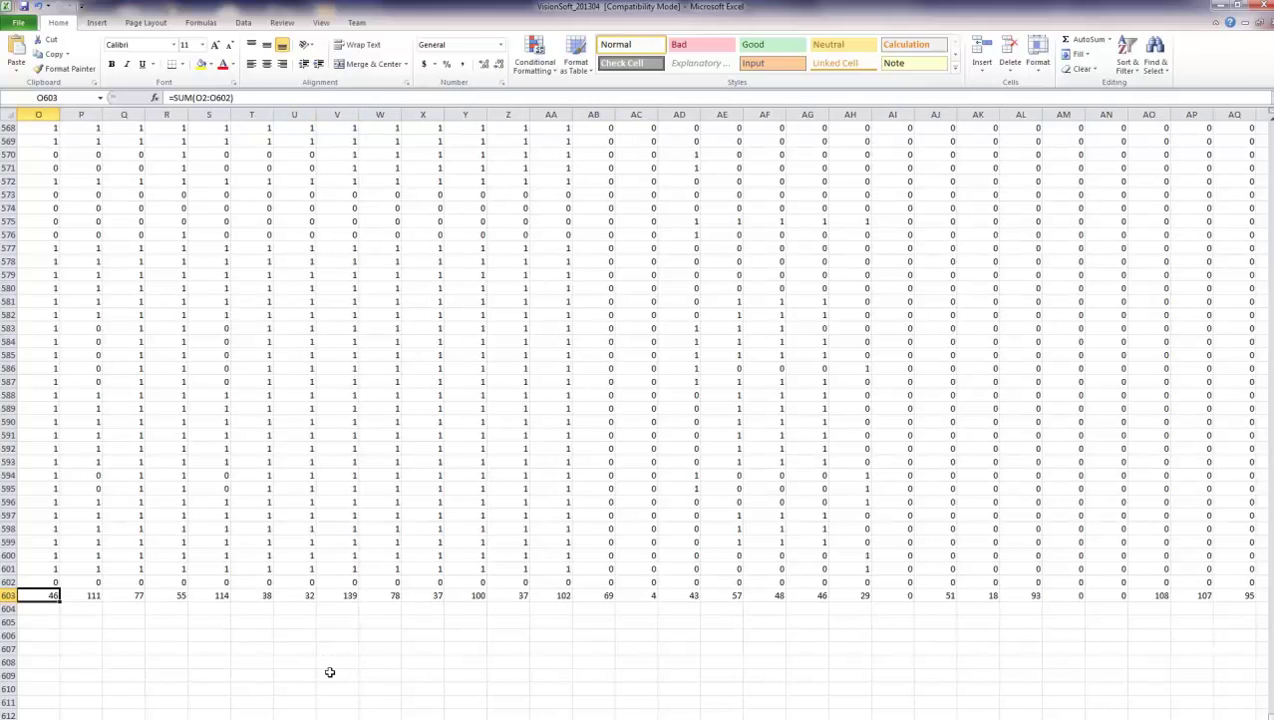
pyautogui.press('Right')
pyautogui.press('Right')
pyautogui.press('Right')
pyautogui.press('Right')
pyautogui.press('Right')
pyautogui.press('Right')
pyautogui.press('Right')
pyautogui.press('Right')
pyautogui.press('Right')
pyautogui.press('Right')
pyautogui.press('Right')
pyautogui.press('Right')
pyautogui.press('Right')
pyautogui.press('Right')
pyautogui.press('Right')
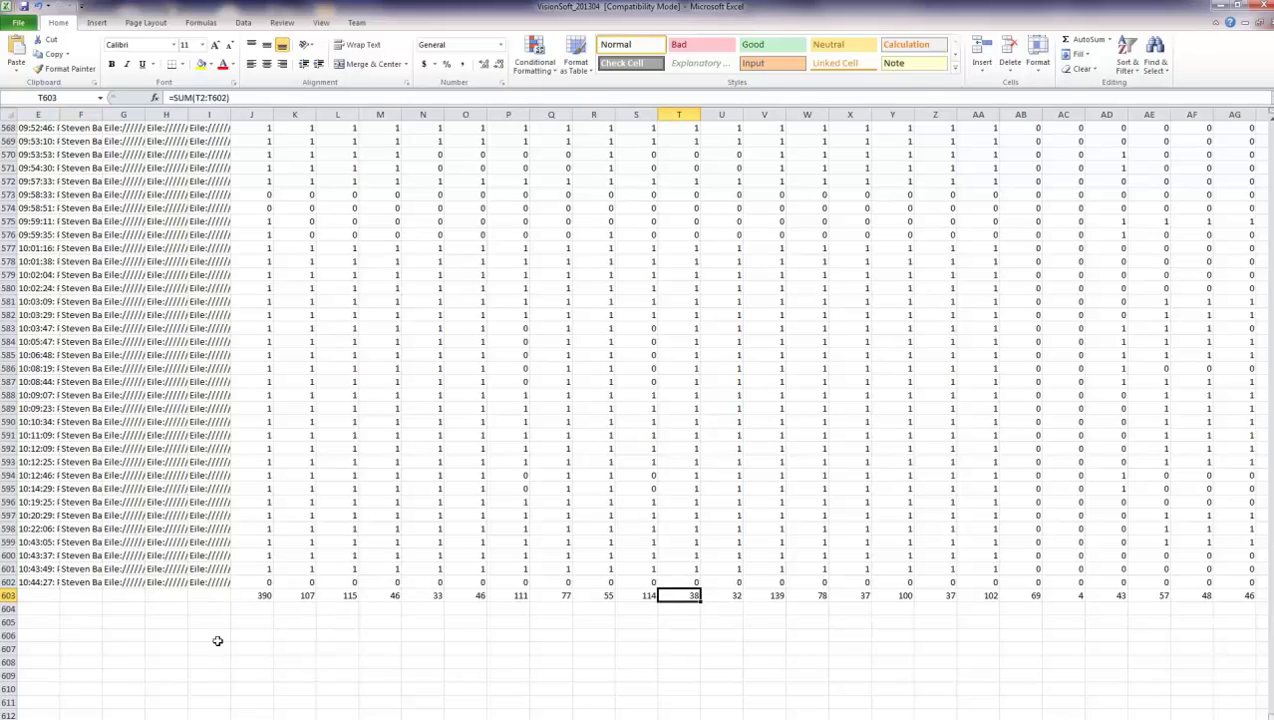
pyautogui.click(259, 594)
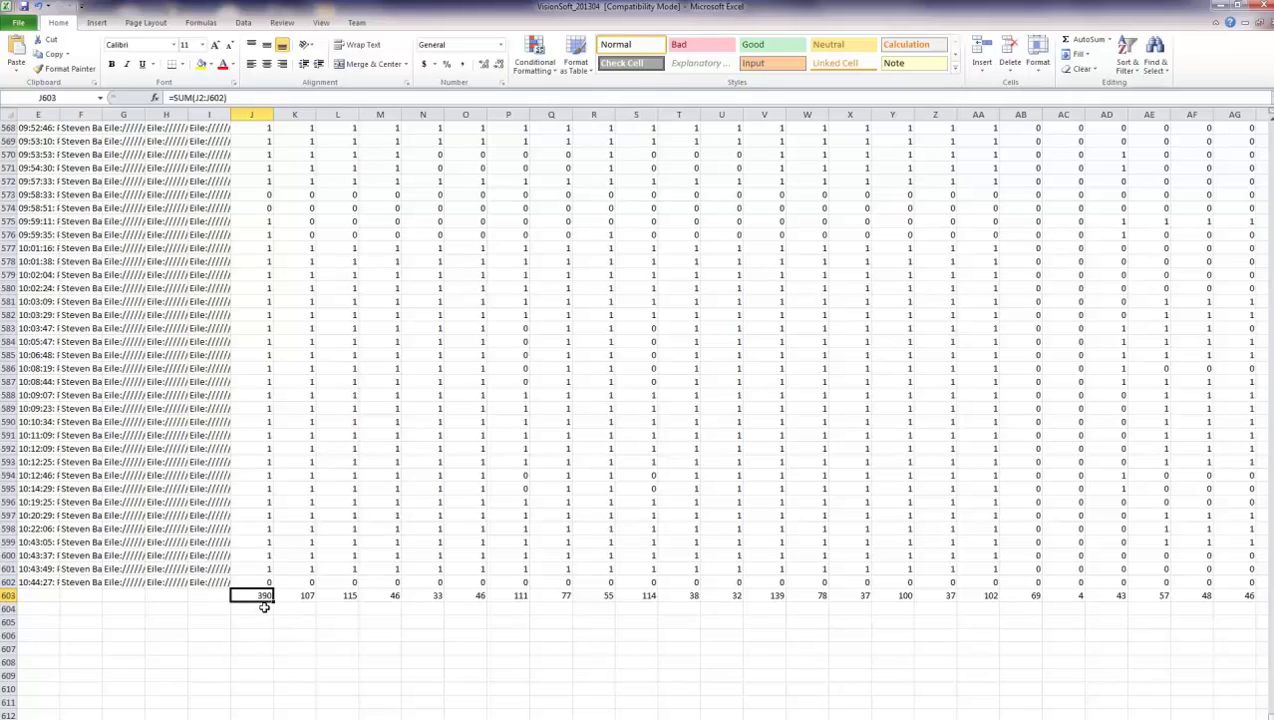
pyautogui.press('Right')
pyautogui.press('Right')
pyautogui.press('Right')
pyautogui.press('Right')
pyautogui.press('Right')
pyautogui.press('Right')
pyautogui.press('Right')
pyautogui.press('Right')
pyautogui.press('Right')
pyautogui.press('Right')
pyautogui.press('Right')
pyautogui.press('Right')
pyautogui.press('Right')
pyautogui.press('Right')
pyautogui.press('Right')
pyautogui.press('Right')
pyautogui.press('Right')
pyautogui.press('Right')
pyautogui.press('Right')
pyautogui.press('Right')
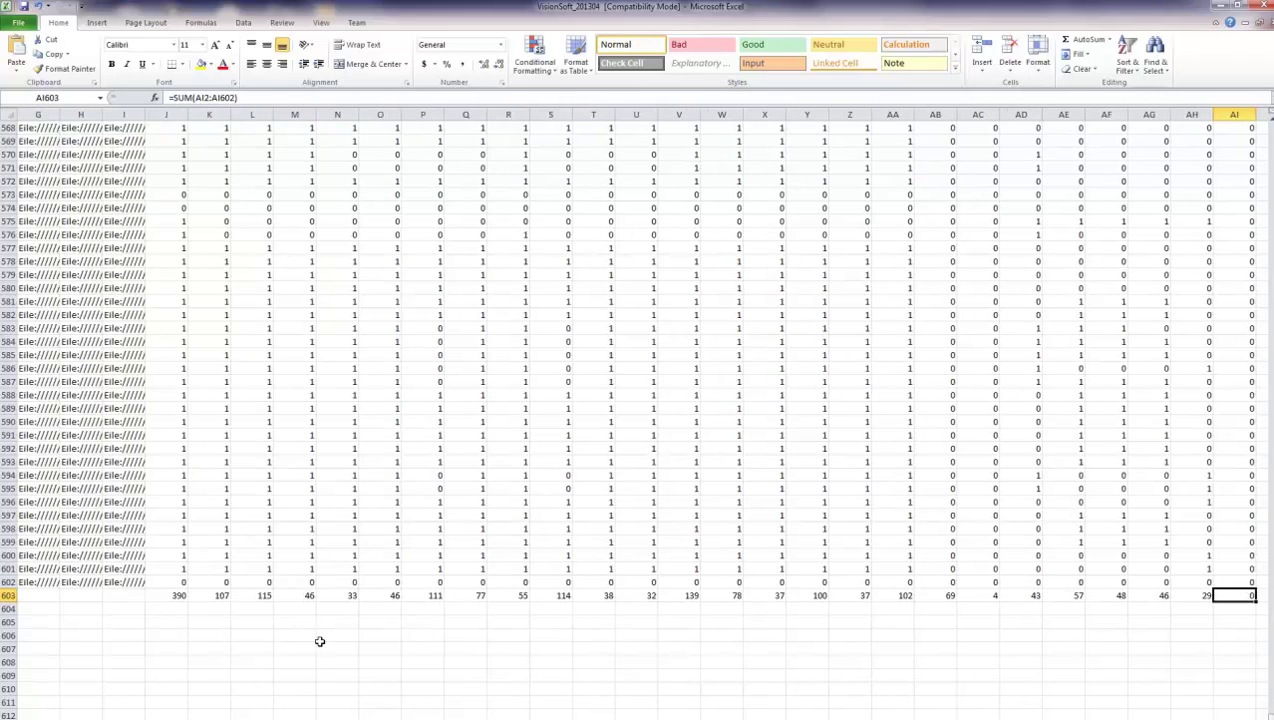
pyautogui.press('Right')
pyautogui.press('Right')
pyautogui.press('Right')
pyautogui.press('Right')
pyautogui.press('Right')
pyautogui.press('Right')
pyautogui.press('Right')
pyautogui.press('Left')
pyautogui.press('Left')
pyautogui.press('Left')
pyautogui.press('Left')
pyautogui.press('Left')
pyautogui.press('Left')
pyautogui.press('Left')
pyautogui.press('Left')
pyautogui.press('Left')
pyautogui.press('Left')
pyautogui.press('Left')
pyautogui.press('Left')
pyautogui.press('Left')
pyautogui.press('Left')
pyautogui.press('Left')
pyautogui.press('Left')
pyautogui.press('Left')
pyautogui.press('Left')
pyautogui.press('Left')
pyautogui.press('Left')
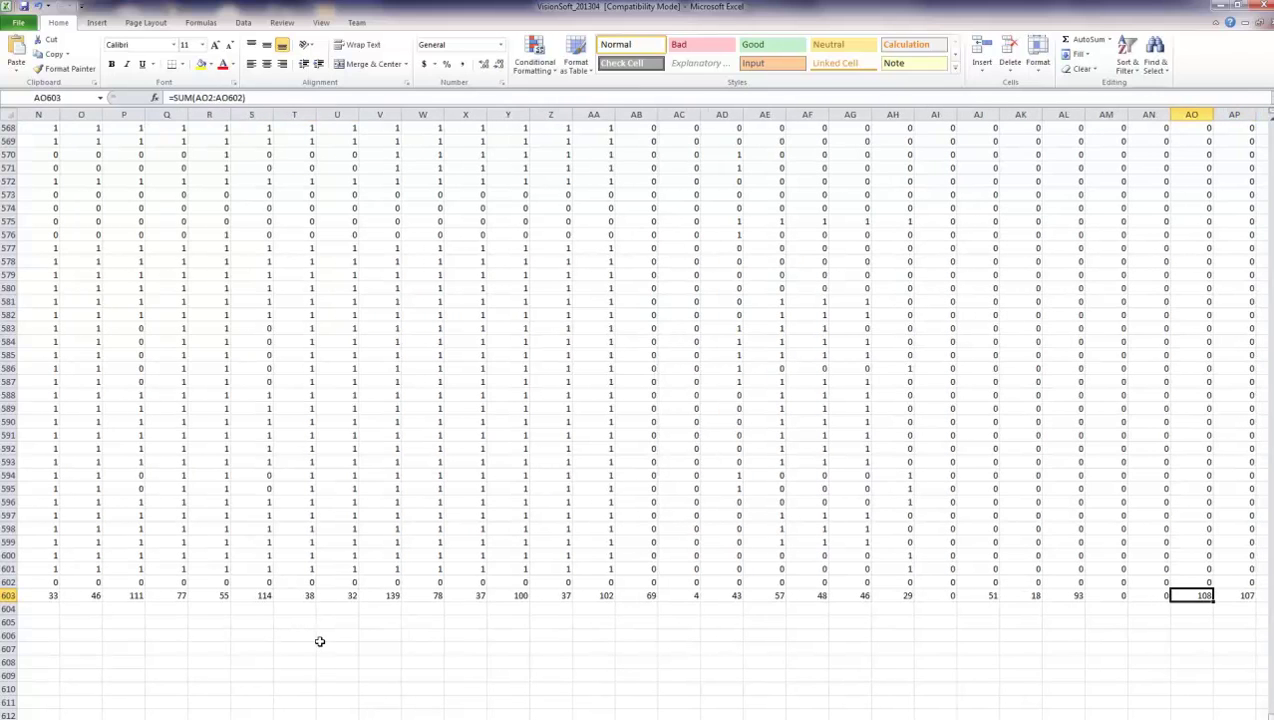
pyautogui.press('Left')
pyautogui.press('Left')
pyautogui.press('Left')
pyautogui.press('Left')
pyautogui.press('Left')
pyautogui.press('Left')
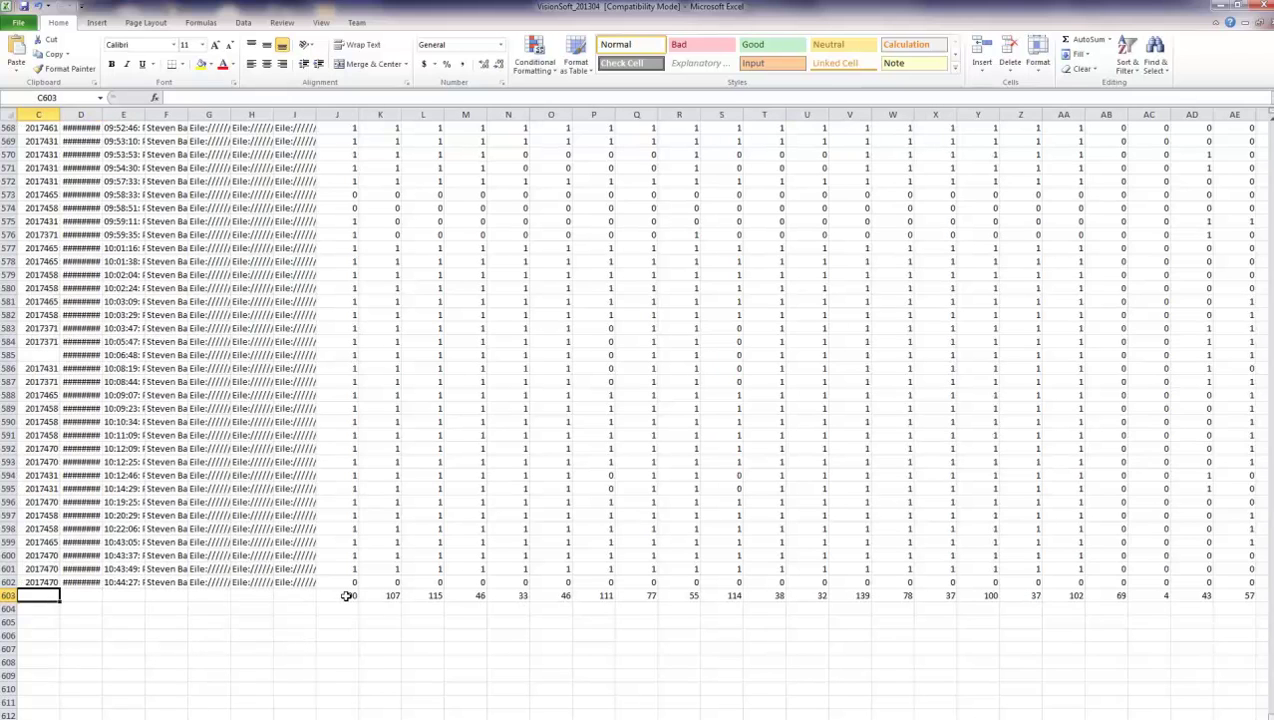
pyautogui.click(346, 596)
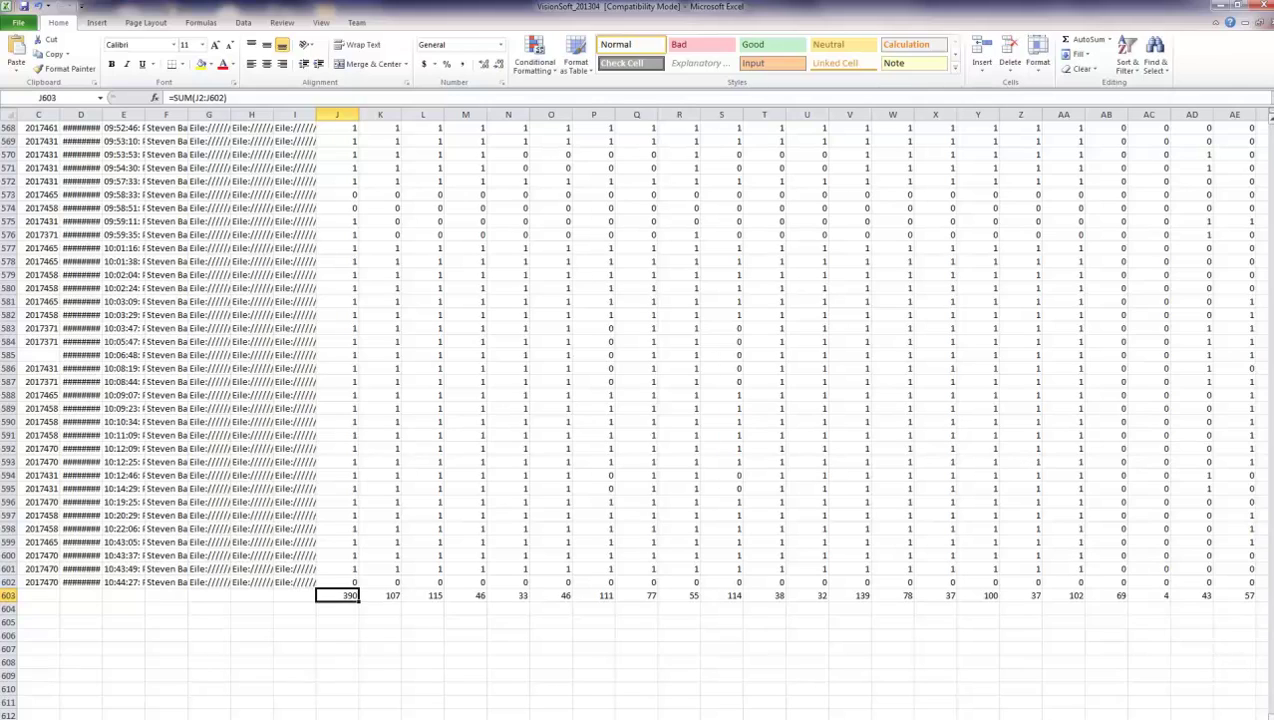
pyautogui.scroll(20, 640, 400)
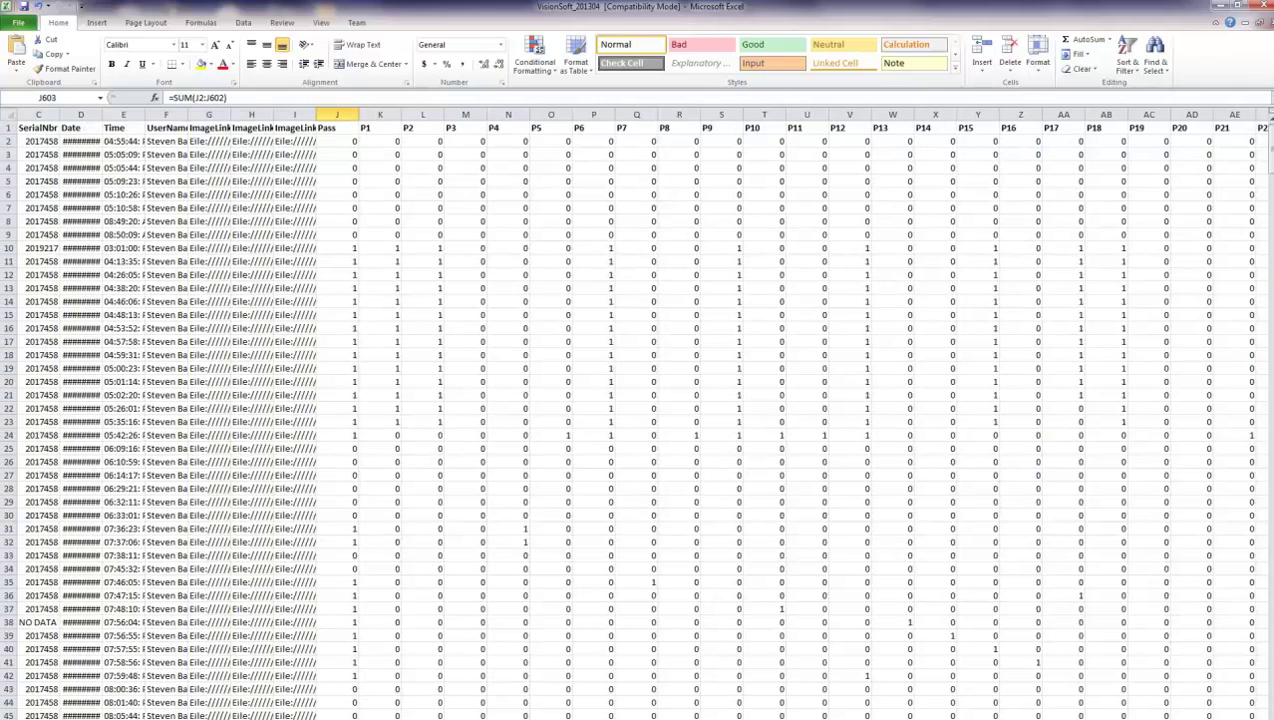
pyautogui.moveTo(1270, 148); pyautogui.dragTo(1250, 719)
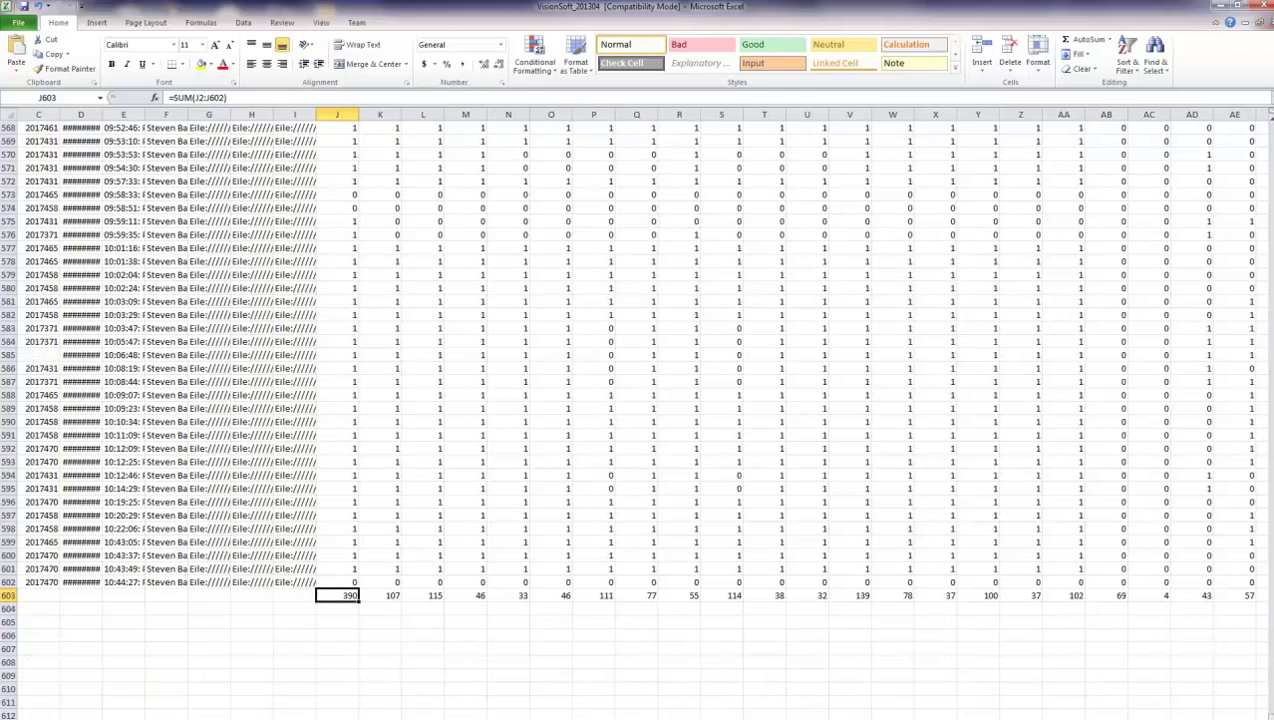
pyautogui.click(385, 597)
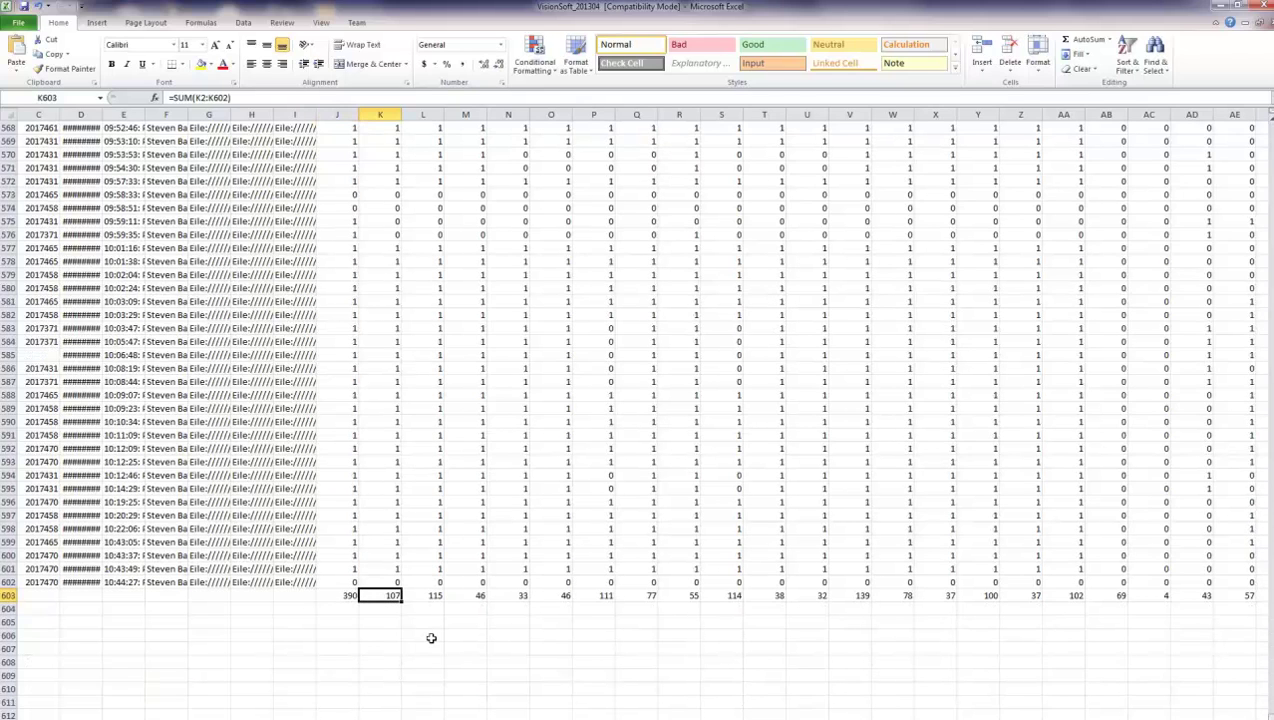
pyautogui.click(862, 596)
pyautogui.press('Right')
pyautogui.press('Right')
pyautogui.press('Right')
pyautogui.press('Right')
pyautogui.press('Right')
pyautogui.press('Right')
pyautogui.press('Right')
pyautogui.press('Right')
pyautogui.press('Right')
pyautogui.press('Right')
pyautogui.press('Right')
pyautogui.press('Right')
pyautogui.press('Right')
pyautogui.press('Right')
pyautogui.press('Right')
pyautogui.press('Right')
pyautogui.press('Right')
pyautogui.press('Right')
pyautogui.press('Right')
pyautogui.press('Right')
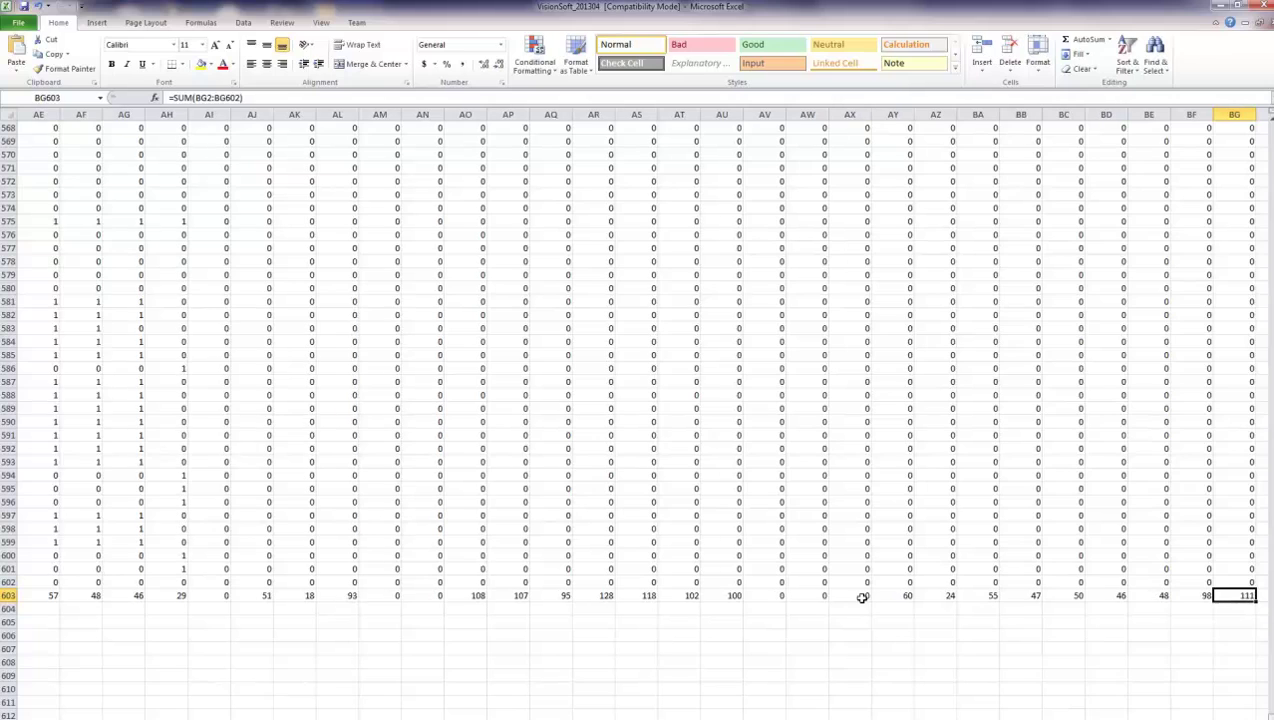
pyautogui.press('Right')
pyautogui.press('Right')
pyautogui.press('Right')
pyautogui.press('Right')
pyautogui.press('Right')
pyautogui.press('Right')
pyautogui.press('Right')
pyautogui.press('Right')
pyautogui.press('Left')
pyautogui.press('Left')
pyautogui.press('Left')
pyautogui.press('Left')
pyautogui.press('Left')
pyautogui.press('Left')
pyautogui.press('Left')
pyautogui.press('Left')
pyautogui.press('Left')
pyautogui.press('Left')
pyautogui.press('Left')
pyautogui.press('Left')
pyautogui.press('Left')
pyautogui.press('Left')
pyautogui.press('Left')
pyautogui.press('Left')
pyautogui.press('Left')
pyautogui.press('Left')
pyautogui.press('Left')
pyautogui.press('Left')
pyautogui.press('Left')
pyautogui.press('Left')
pyautogui.press('Left')
pyautogui.press('Left')
pyautogui.press('Left')
pyautogui.press('Left')
pyautogui.press('Left')
pyautogui.press('Left')
pyautogui.press('Left')
pyautogui.press('Left')
pyautogui.press('Left')
pyautogui.press('Left')
pyautogui.press('Left')
pyautogui.press('Left')
pyautogui.press('Left')
pyautogui.press('Left')
pyautogui.press('Left')
pyautogui.press('Left')
pyautogui.press('Left')
pyautogui.press('Left')
pyautogui.press('Left')
pyautogui.press('Left')
pyautogui.press('Left')
pyautogui.press('Left')
pyautogui.press('Left')
pyautogui.press('Left')
pyautogui.press('Left')
pyautogui.press('Left')
pyautogui.press('Left')
pyautogui.press('Left')
pyautogui.press('Left')
pyautogui.click(304, 597)
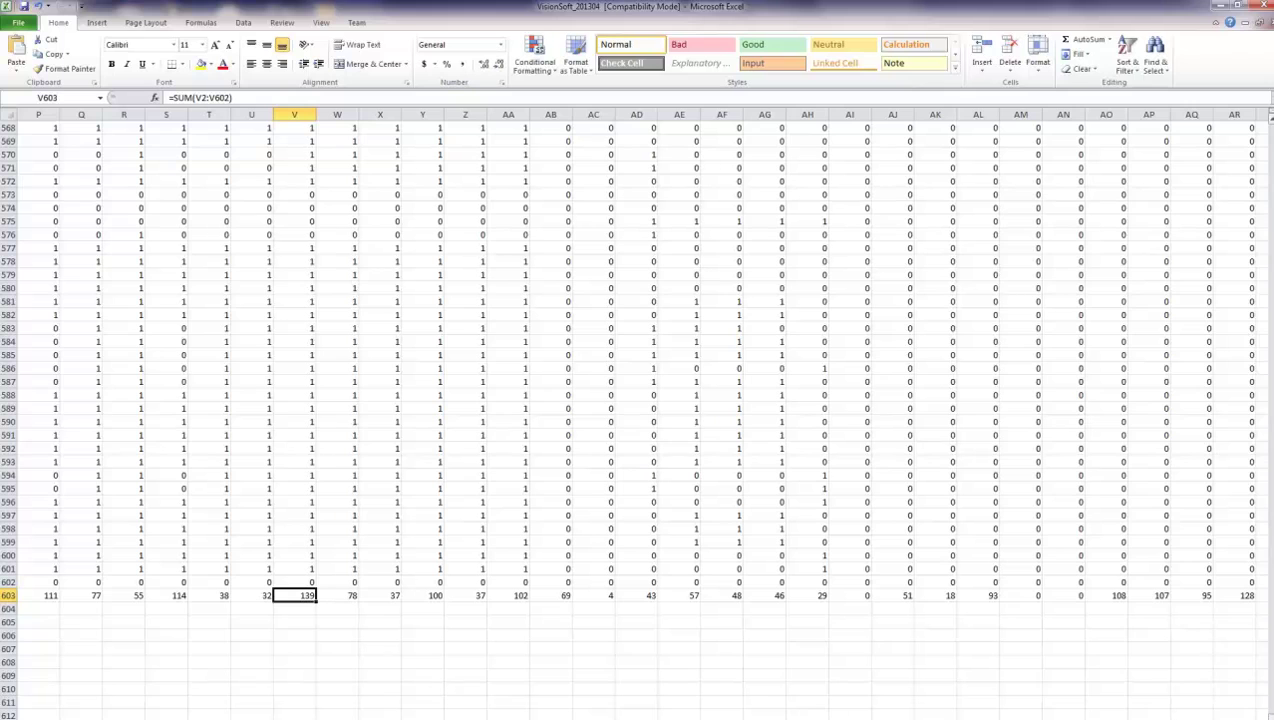
# - Widen the ModelID (B) and SerialNbr (C) columns, then close Excel without saving
pyautogui.scroll(8, 640, 417)
pyautogui.scroll(-7, 640, 417)
pyautogui.scroll(9, 640, 417)
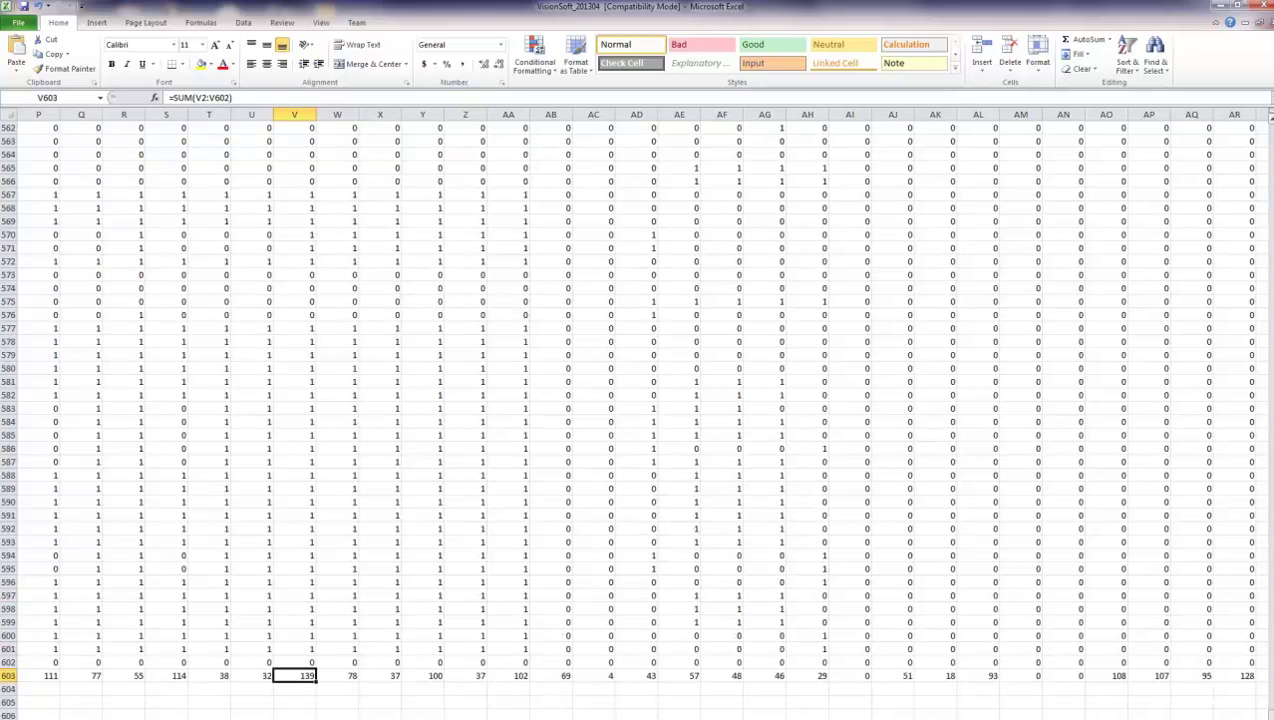
pyautogui.scroll(-10, 640, 417)
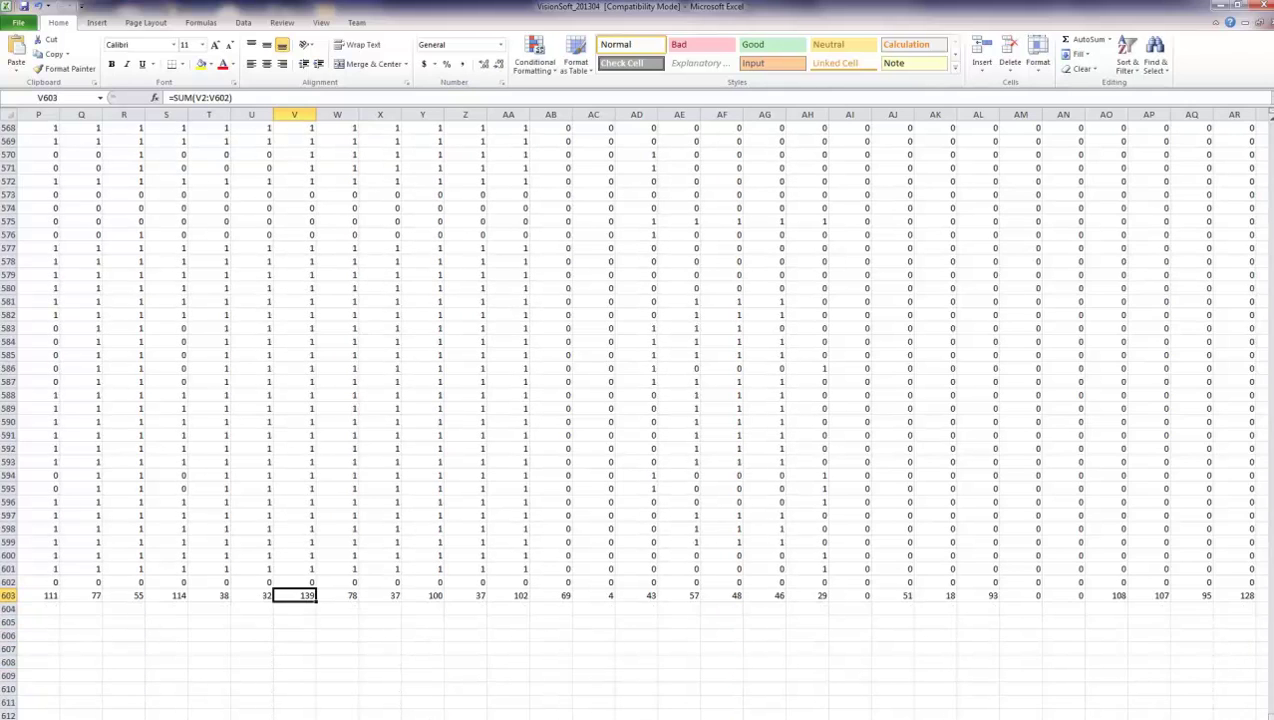
pyautogui.scroll(20, 640, 417)
pyautogui.scroll(20, 640, 417)
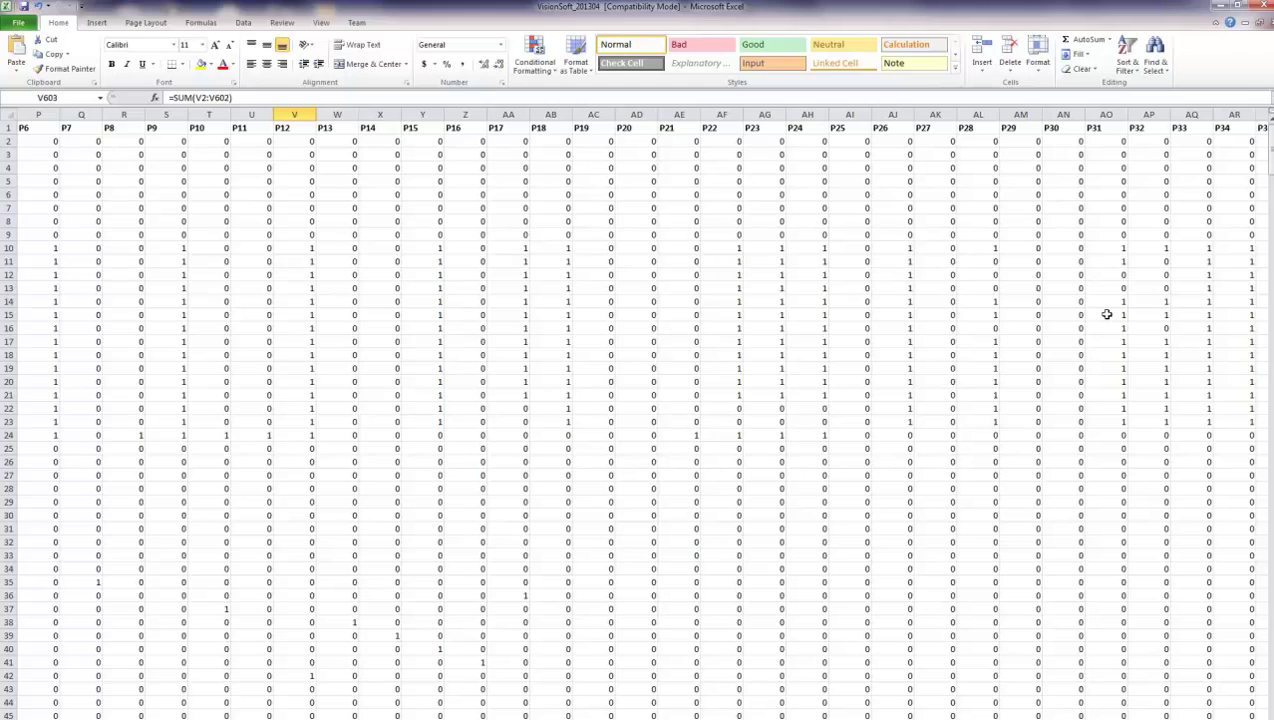
pyautogui.hscroll(-5, 637, 417)
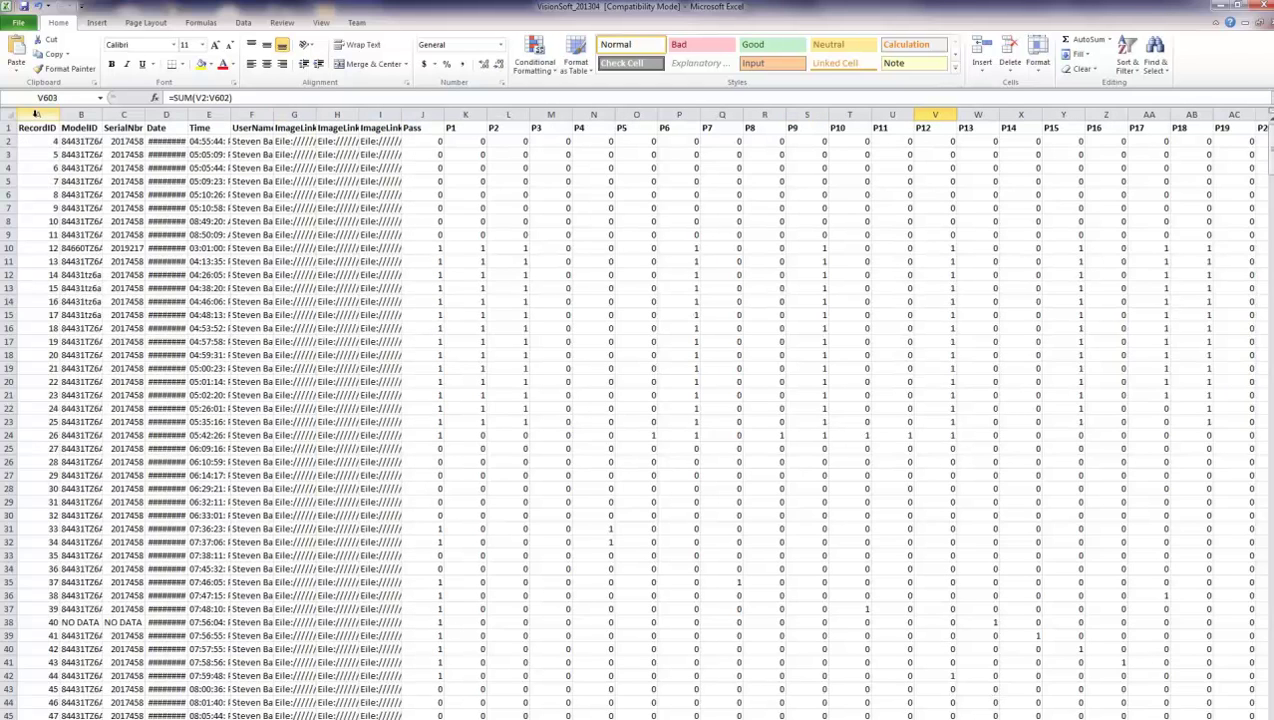
pyautogui.moveTo(104, 114); pyautogui.dragTo(172, 115)
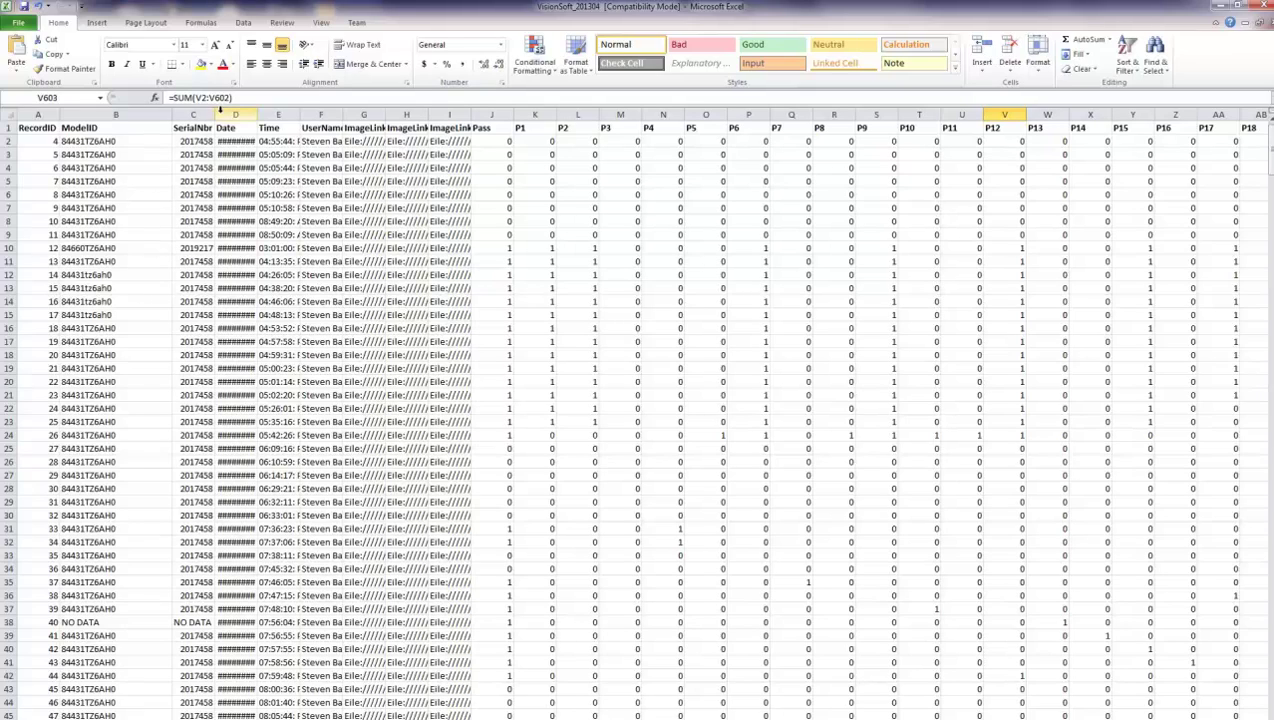
pyautogui.moveTo(213, 118); pyautogui.dragTo(266, 118)
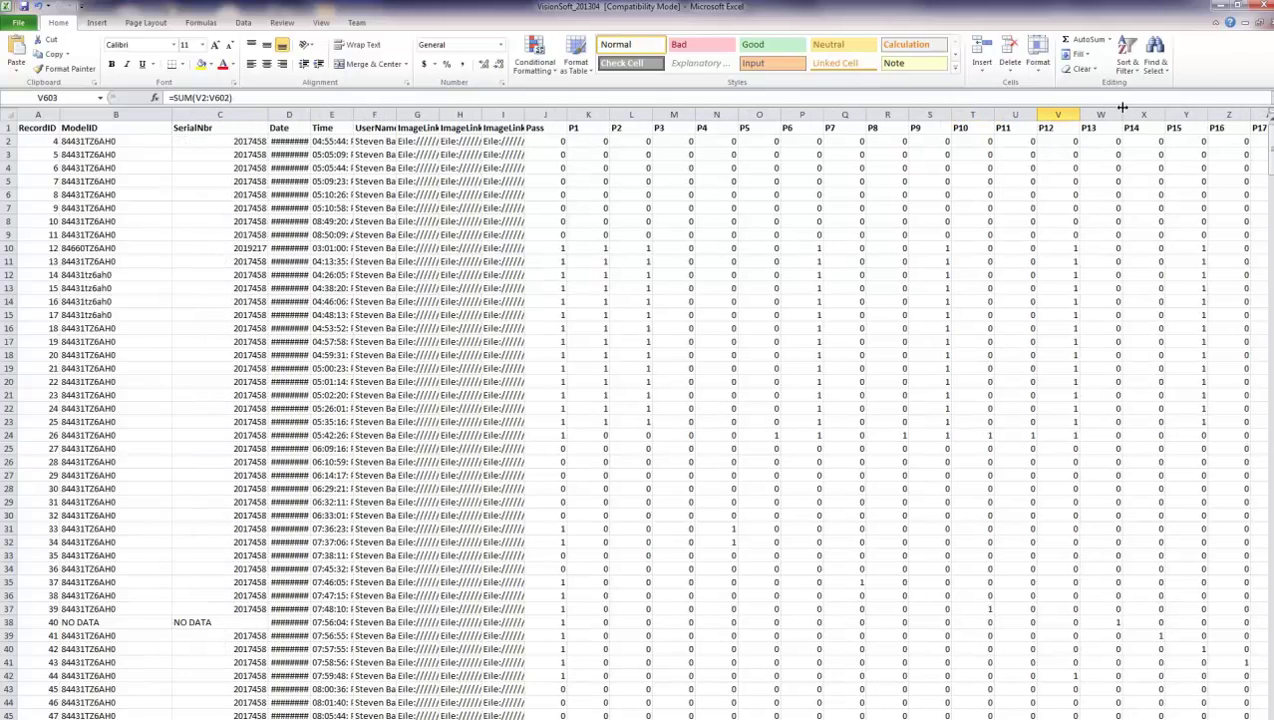
pyautogui.click(1261, 6)
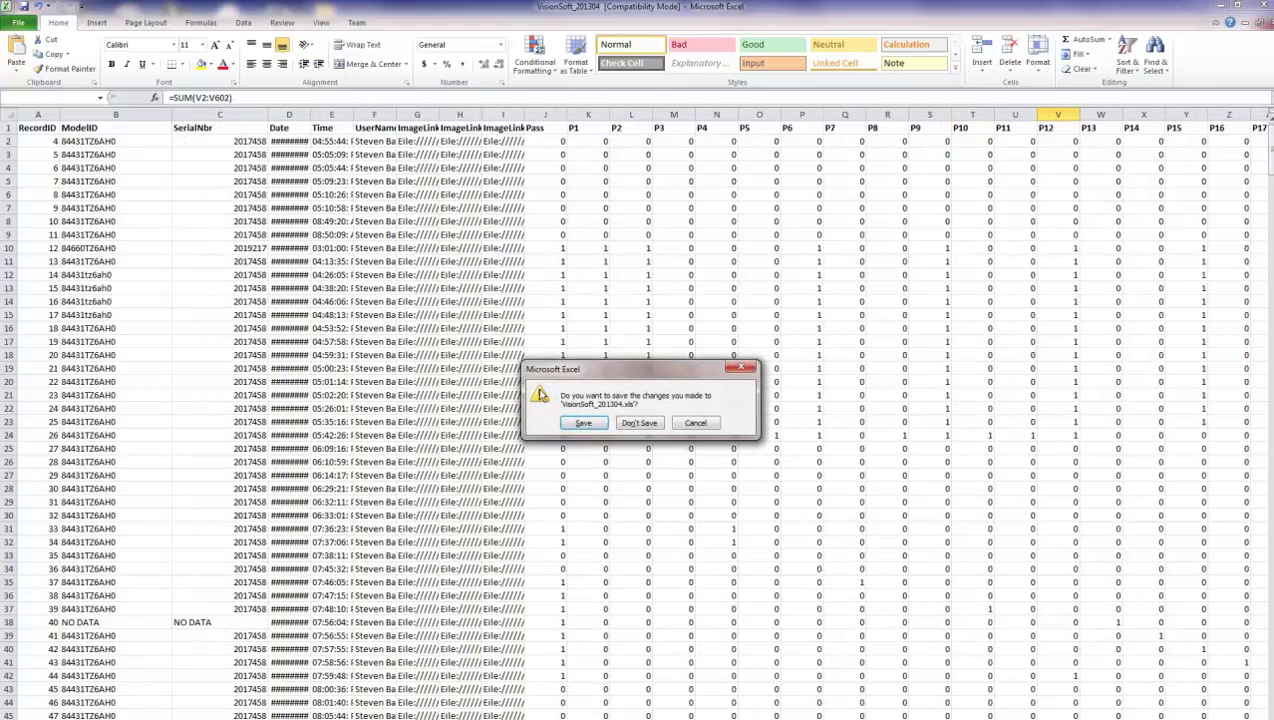
pyautogui.click(626, 425)
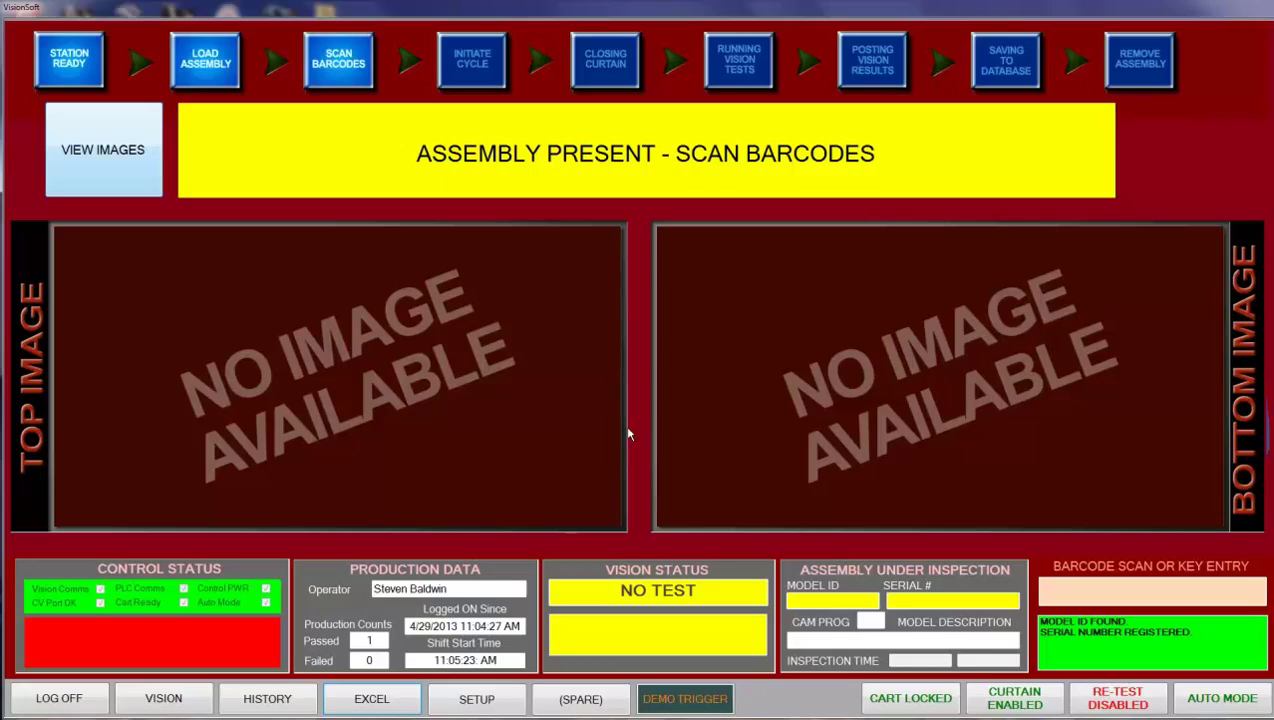